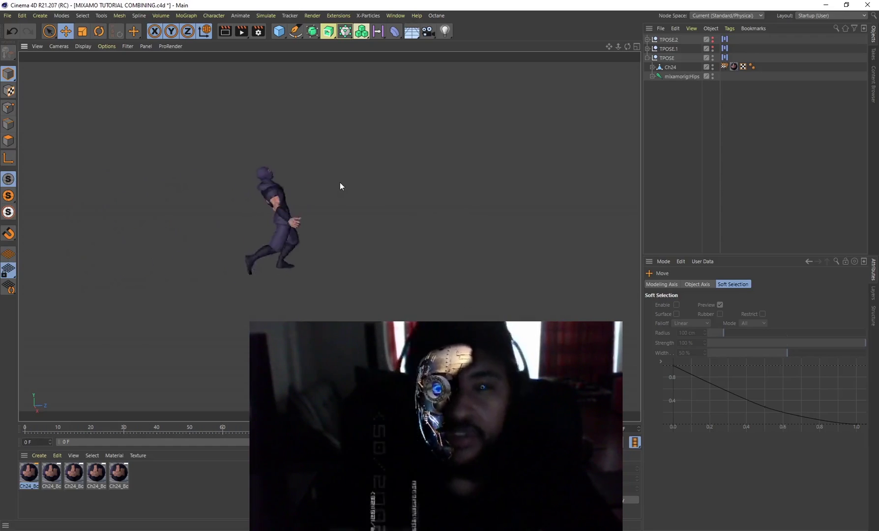
Step: Toggle the visibility of the TPOSE.1 and TPOSE.2 groups
left_click(713, 48)
left_click(713, 38)
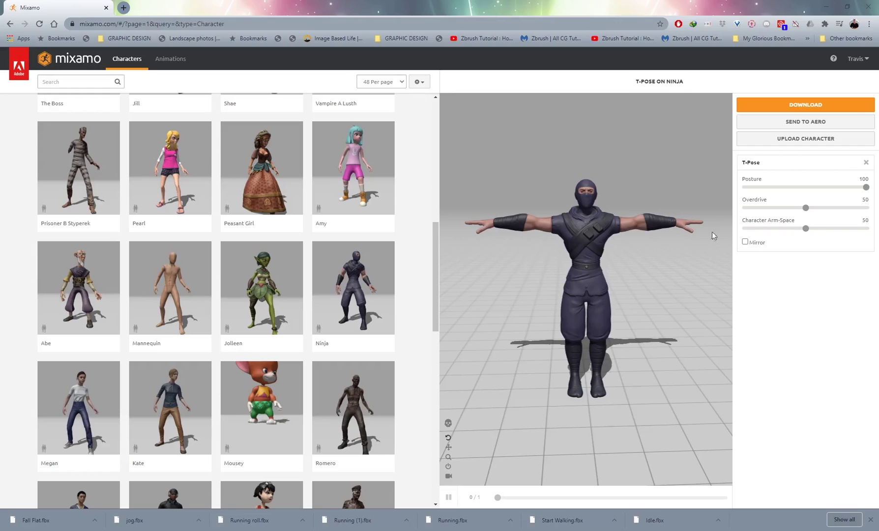
Step: Switch to Mixamo in the browser and look through the available characters
mouse_move(439, 238)
left_mouse_down()
mouse_move(438, 385)
mouse_move(438, 232)
left_mouse_up()
scroll(404, 301, "down", 15)
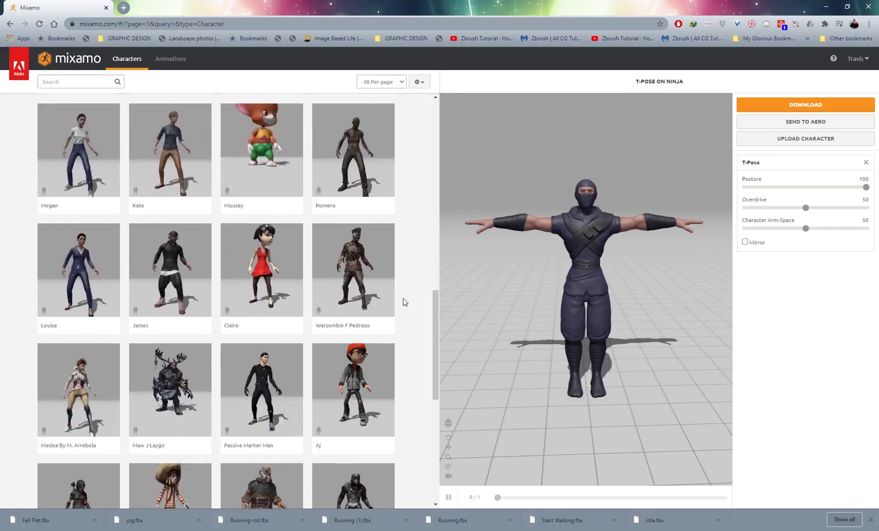
scroll(276, 414, "up", 14)
scroll(278, 415, "up", 2)
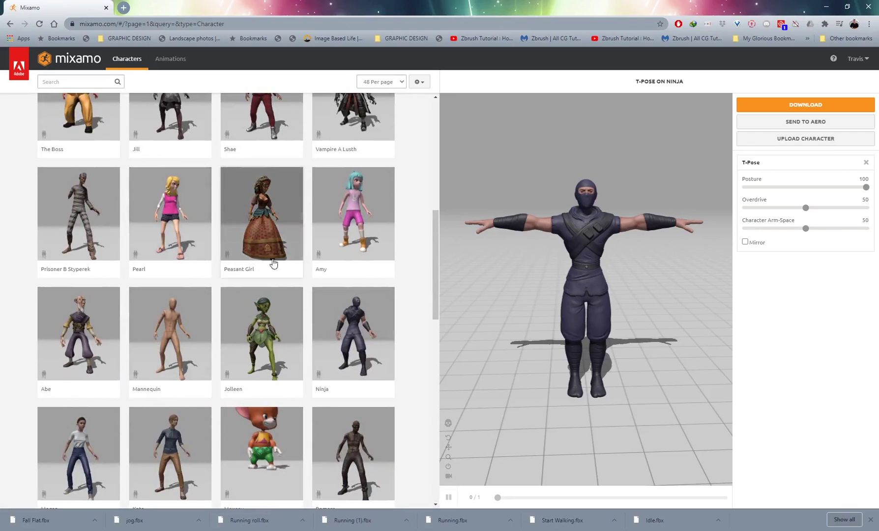
scroll(255, 265, "up", 12)
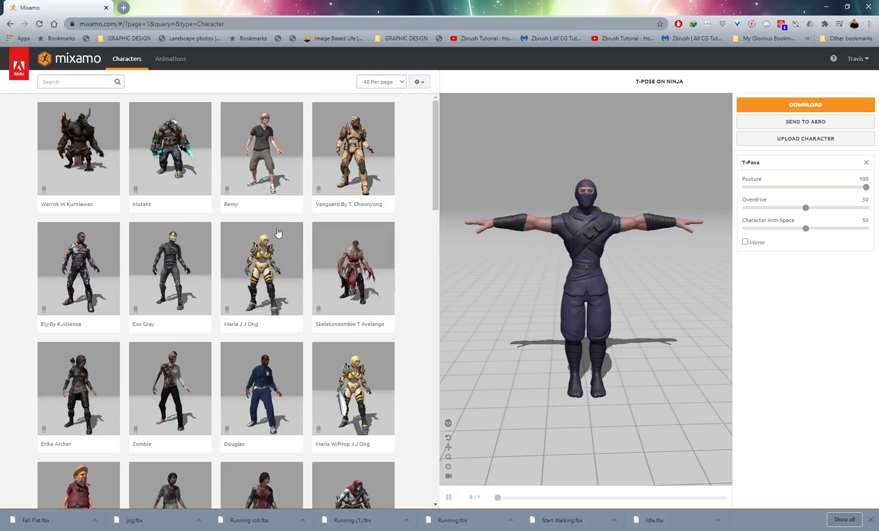
Step: Find the T-Pose animation by searching for "tpose" and download it on the ninja as FBX, With Skin, 30 frames per second
left_click(170, 59)
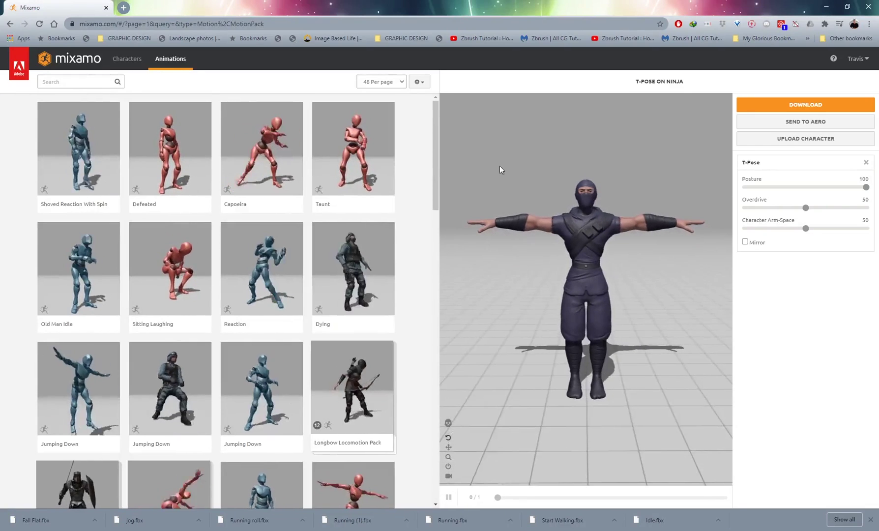
left_click(57, 82)
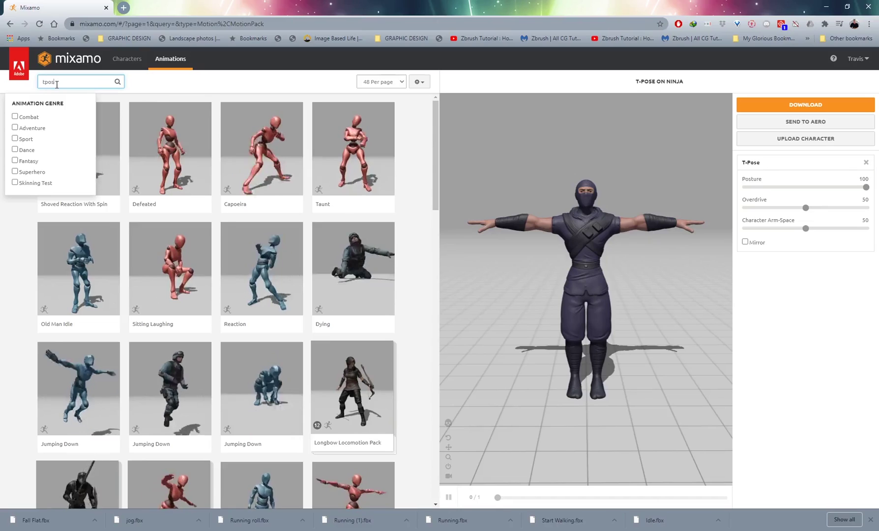
type("tpose")
key("Return")
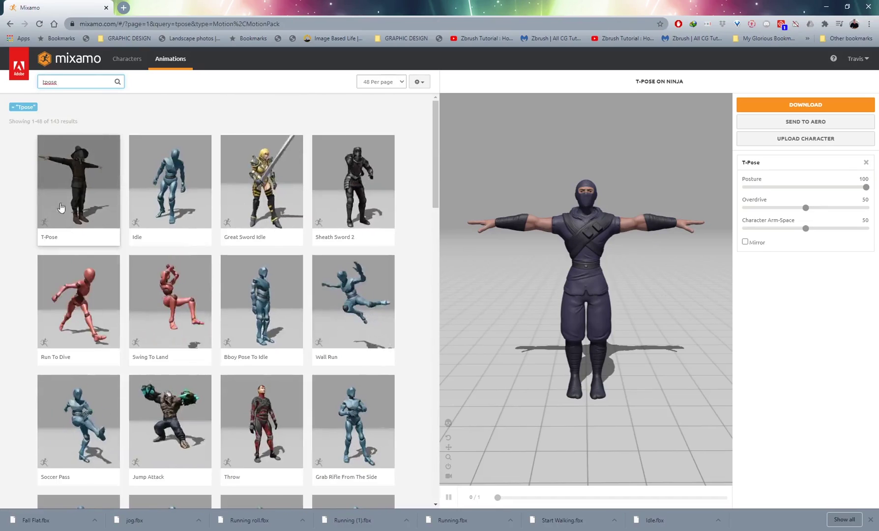
left_click(89, 175)
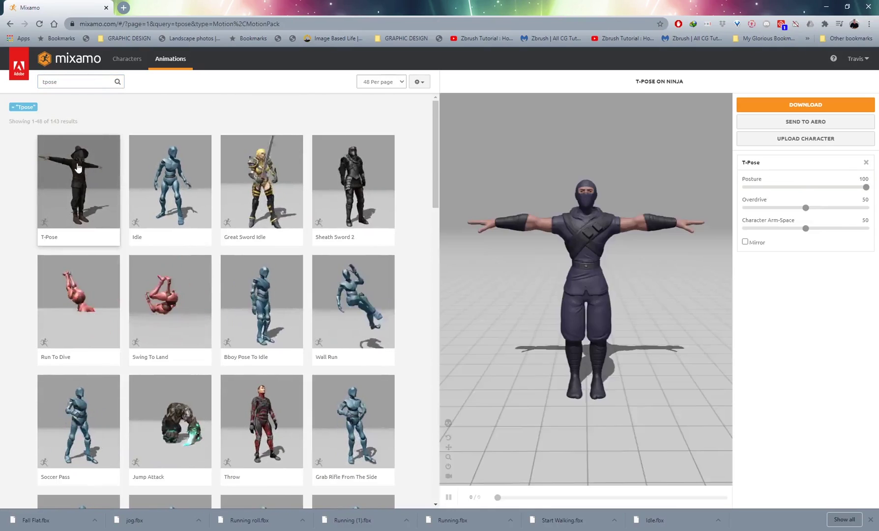
left_click(782, 106)
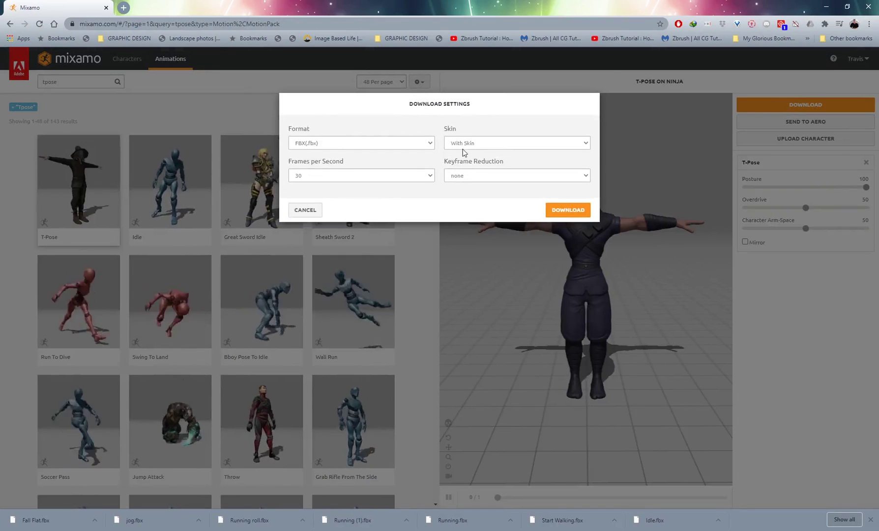
left_click(568, 210)
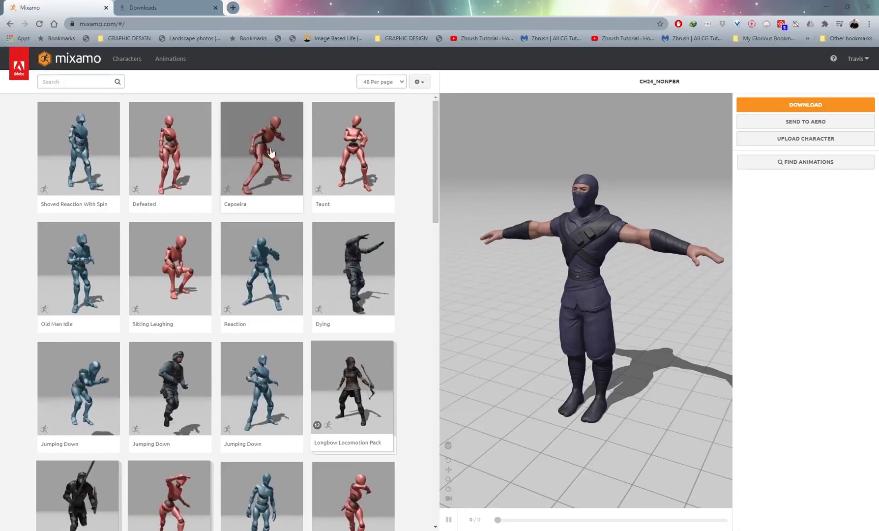
Step: Search the animations for "run" and apply the steady forward Running animation to the ninja
left_click(73, 81)
type("run")
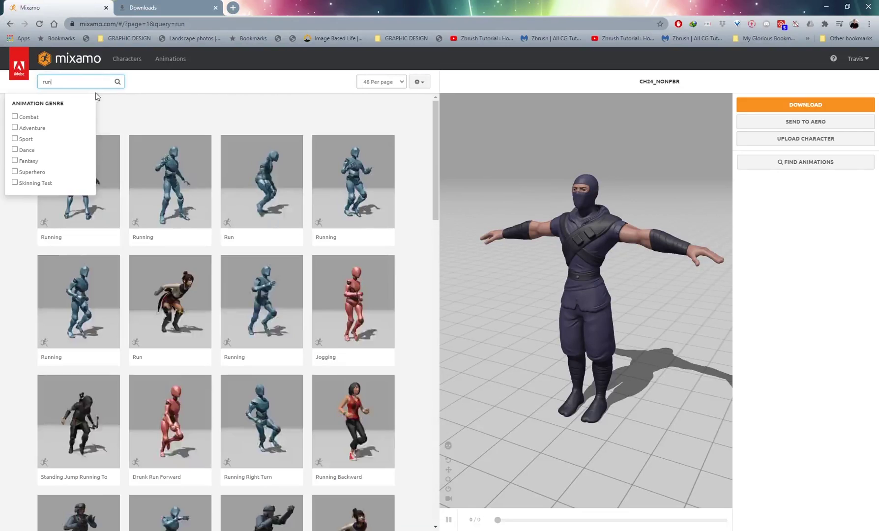
left_click(85, 296)
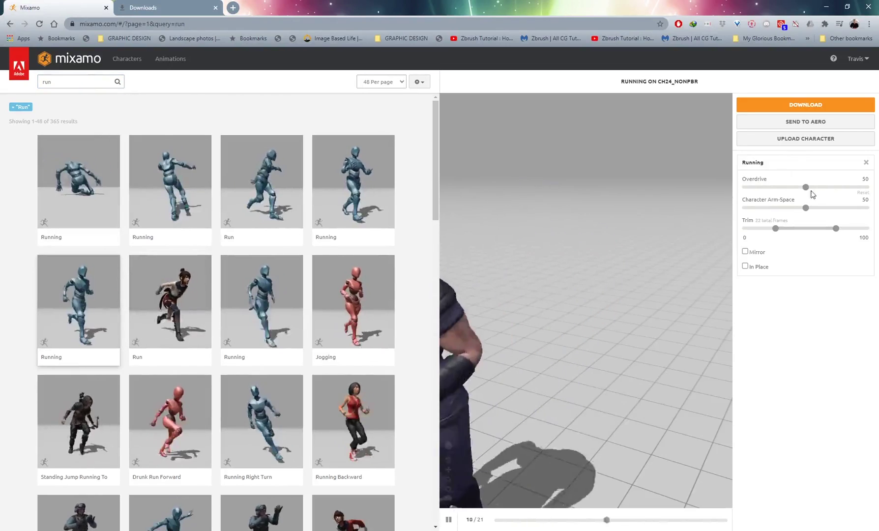
Step: Set the Running animation's Overdrive to 30 and download it as FBX, With Skin, 30 frames per second
left_click(806, 187)
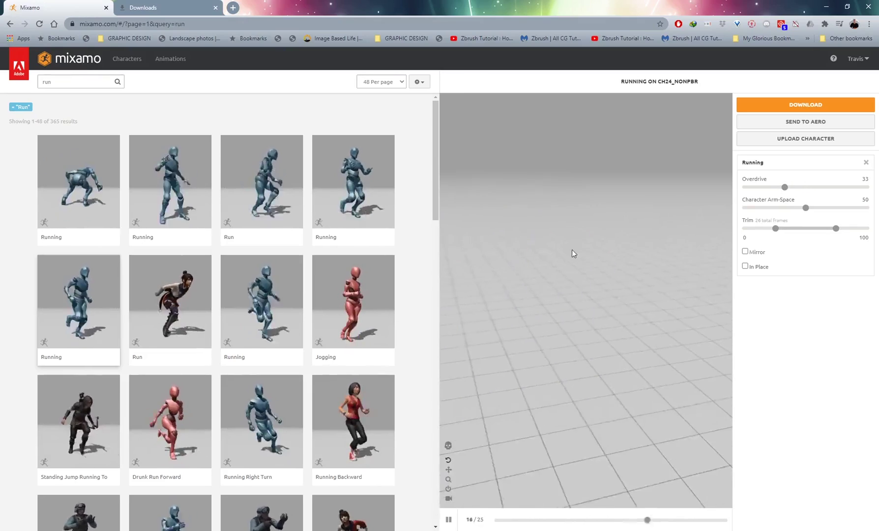
left_click(783, 188)
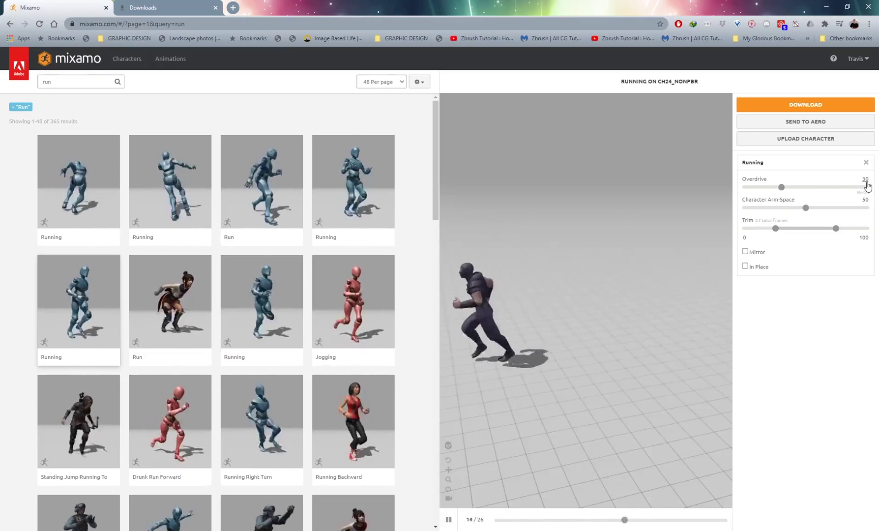
left_click(805, 105)
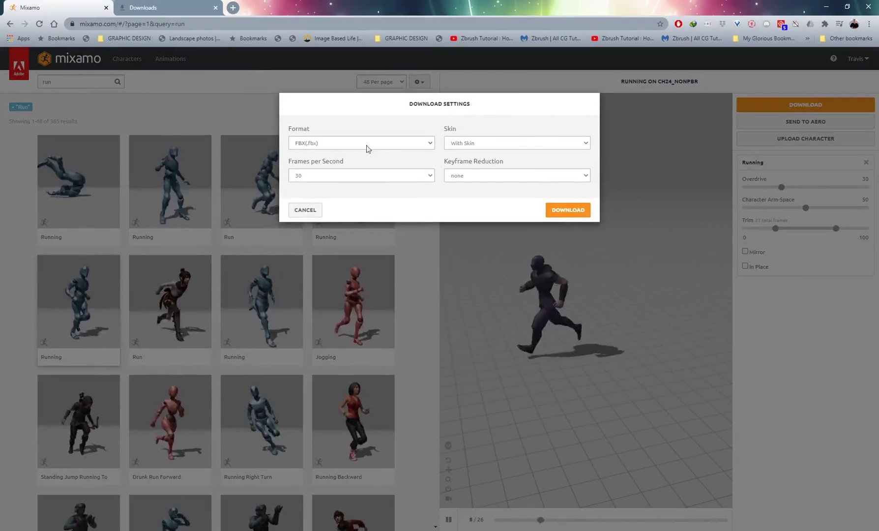
left_click(569, 211)
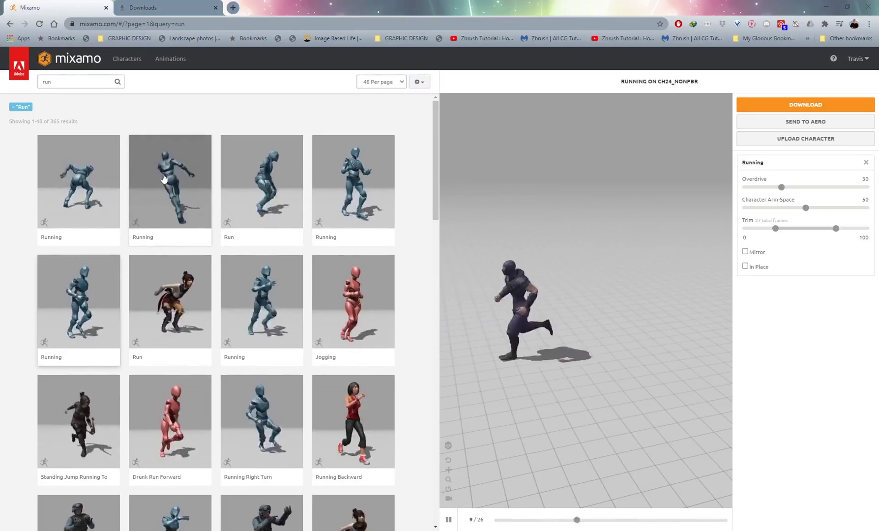
Step: Preview the turning Running animation with Overdrive 40 and check its download settings without downloading
left_click(168, 175)
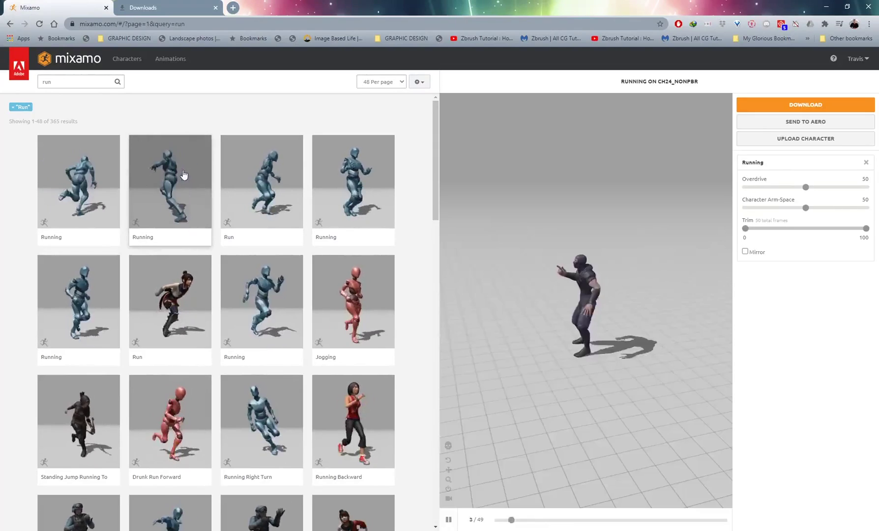
left_click_drag(805, 189, 802, 189)
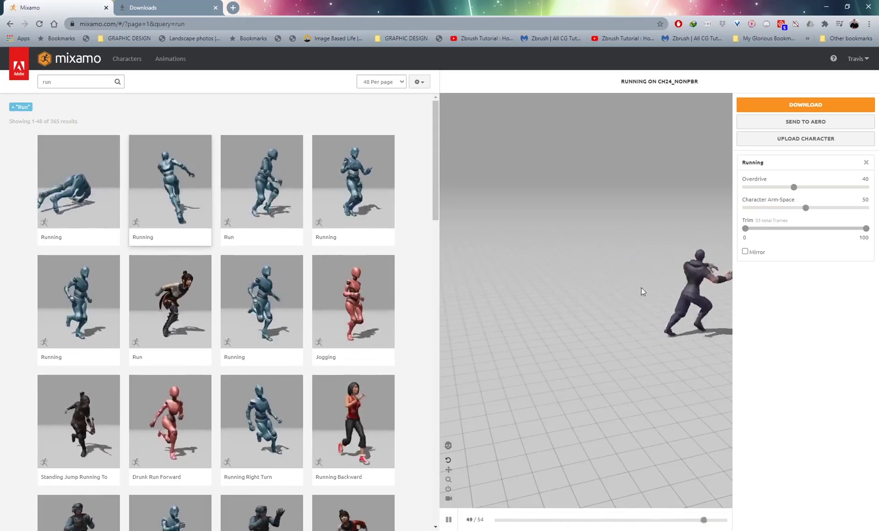
left_click(804, 105)
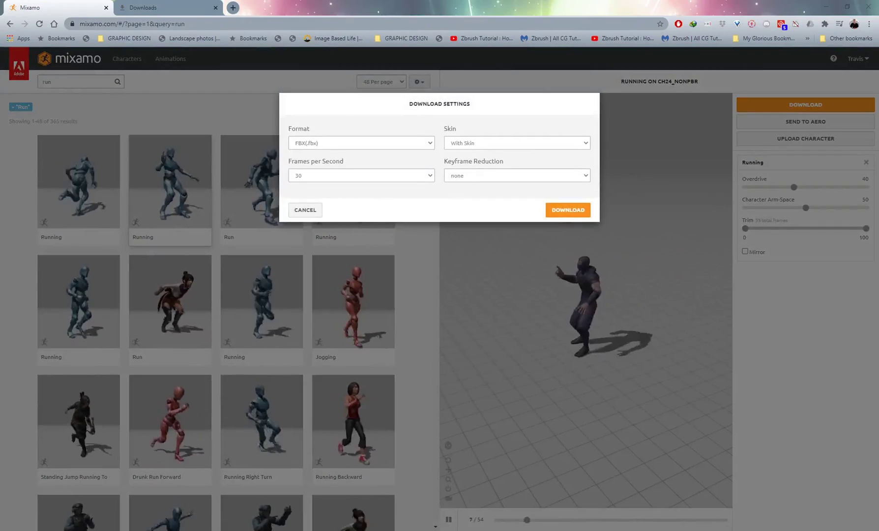
left_click(305, 210)
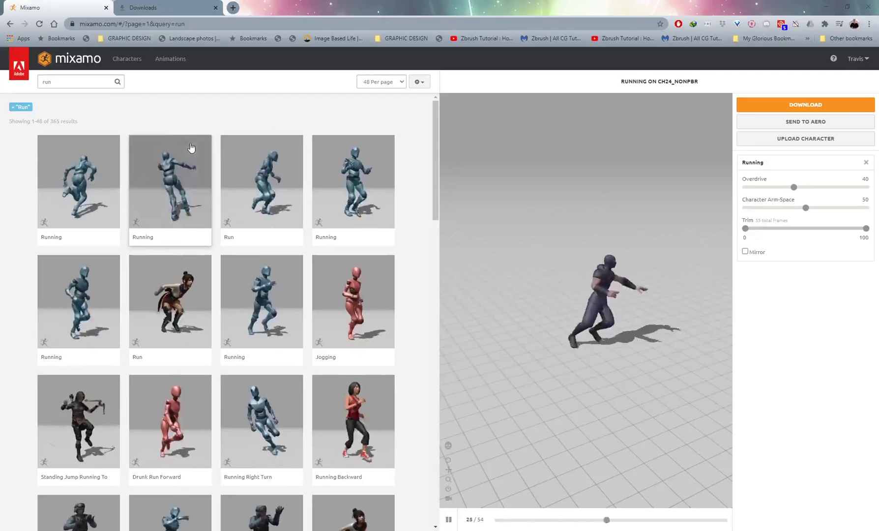
Step: Search the animations for "fall" and apply Fall Flat to the ninja
left_click(62, 82)
type("fall")
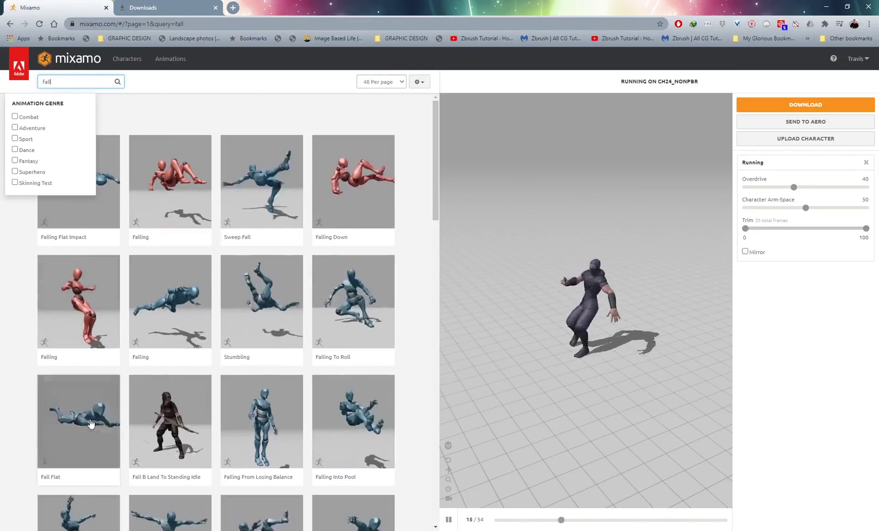
left_click(81, 430)
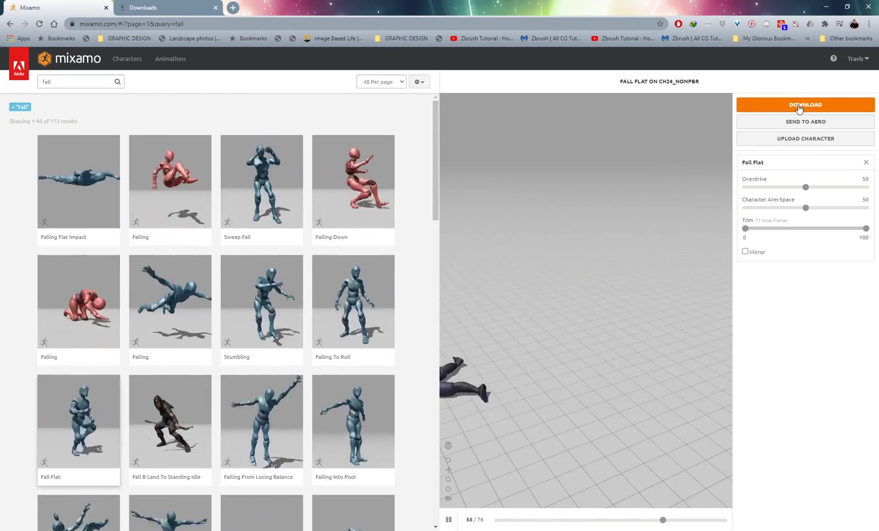
Step: Set the Fall Flat animation's Overdrive to 40 and download it as FBX, With Skin, 30 frames per second
left_click_drag(806, 187, 793, 188)
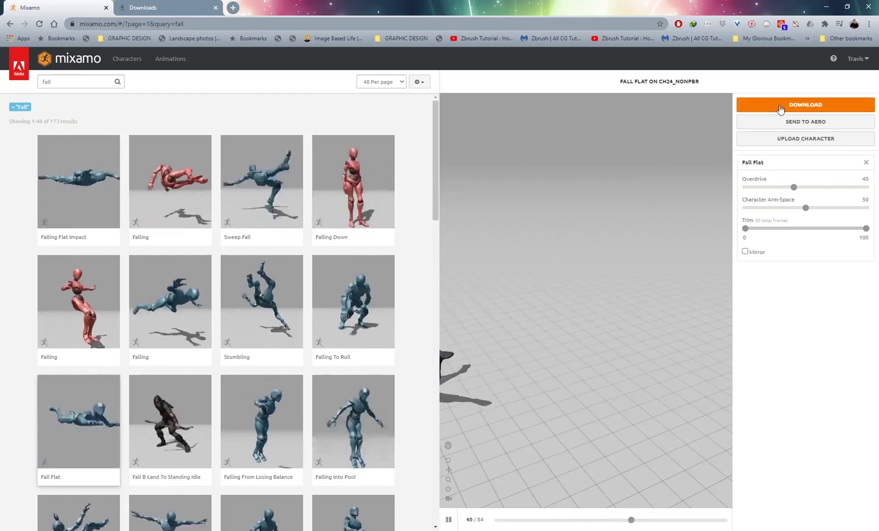
left_click(819, 102)
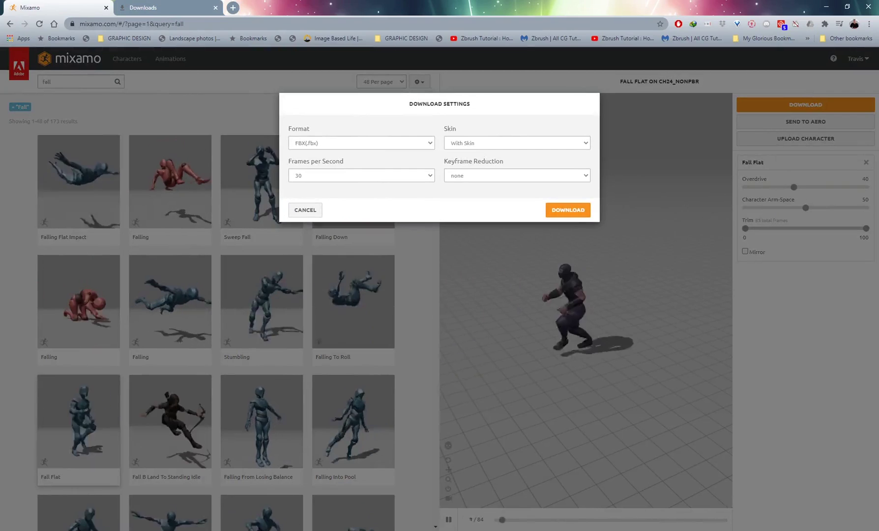
left_click(568, 210)
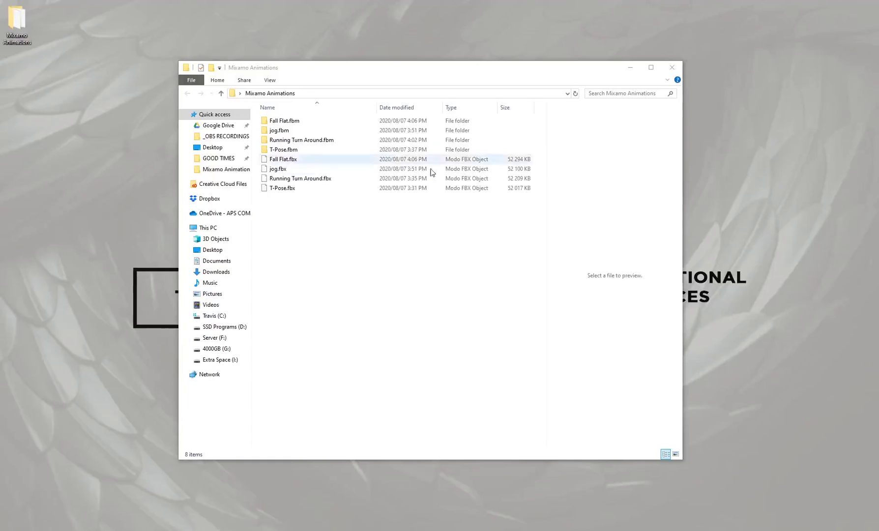
Step: Look over the FBX files and folders stored in the Mixamo Animations folder
left_click_drag(339, 246, 282, 120)
left_click(354, 223)
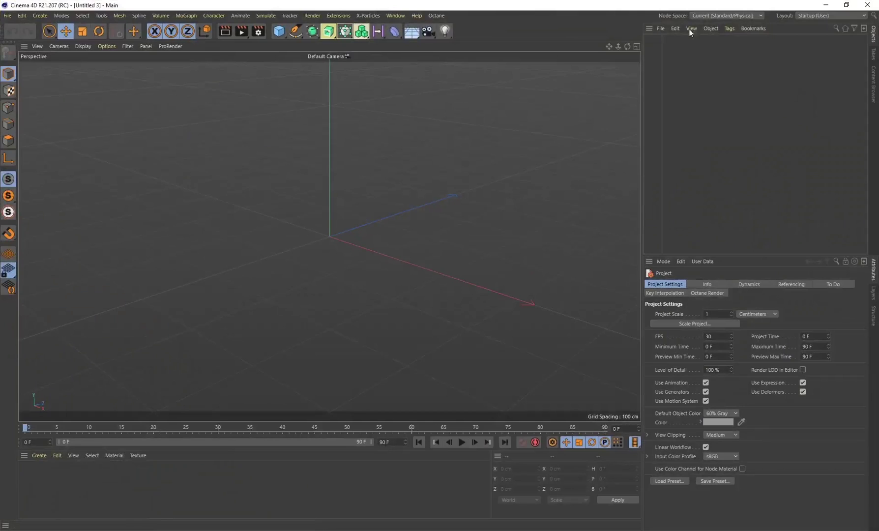
Step: In Cinema 4D, merge T-Pose.fbx into the empty project with the default FBX import settings, declining to reassign the included takes
left_click(659, 30)
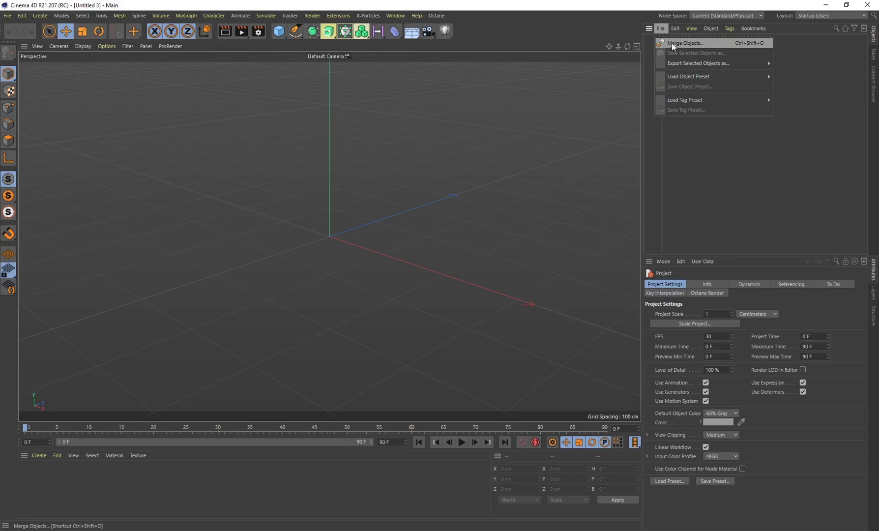
left_click(689, 43)
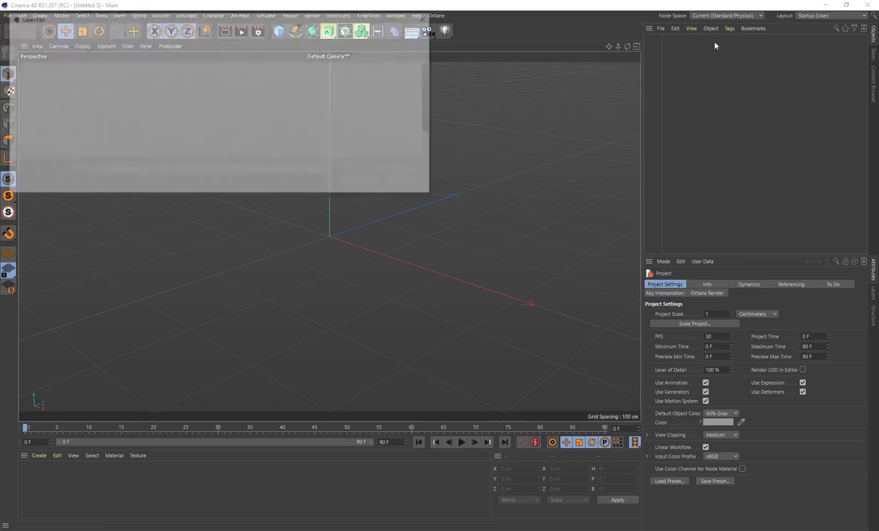
scroll(147, 79, "down", 1)
double_click(120, 113)
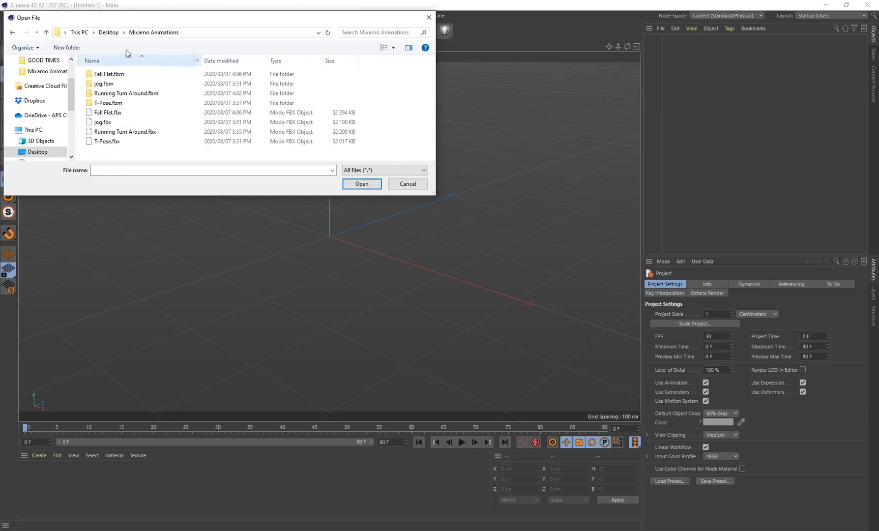
left_click(347, 185)
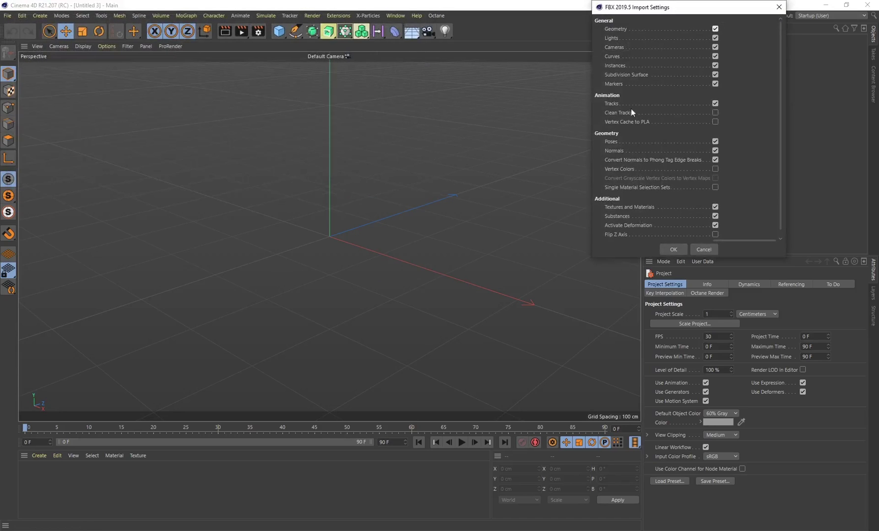
scroll(741, 210, "down", 1)
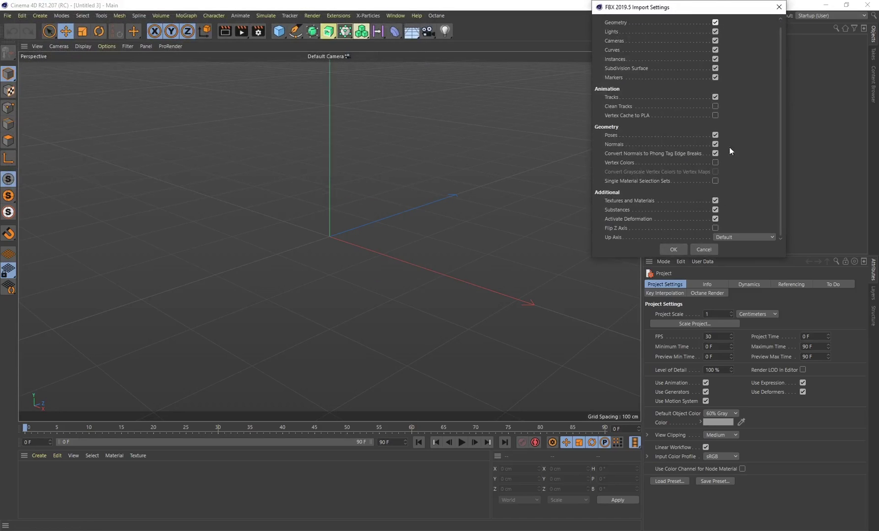
left_click(672, 248)
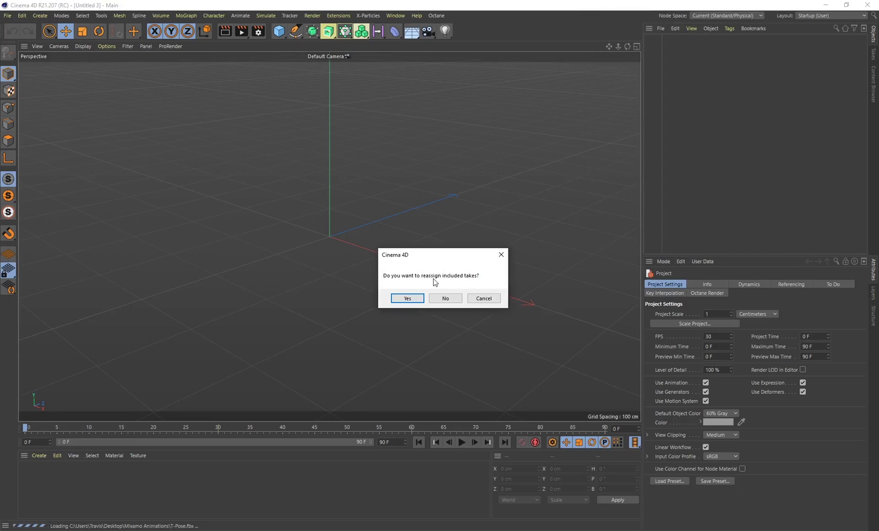
left_click(448, 301)
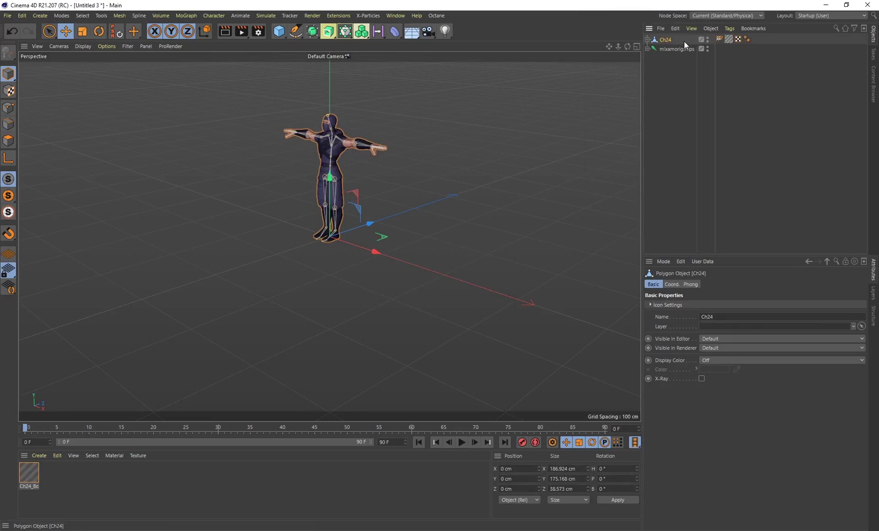
Step: Group the Ch24 mesh and mixamorig:Hips under a null and name it TPOSE
left_click_drag(677, 65, 664, 39)
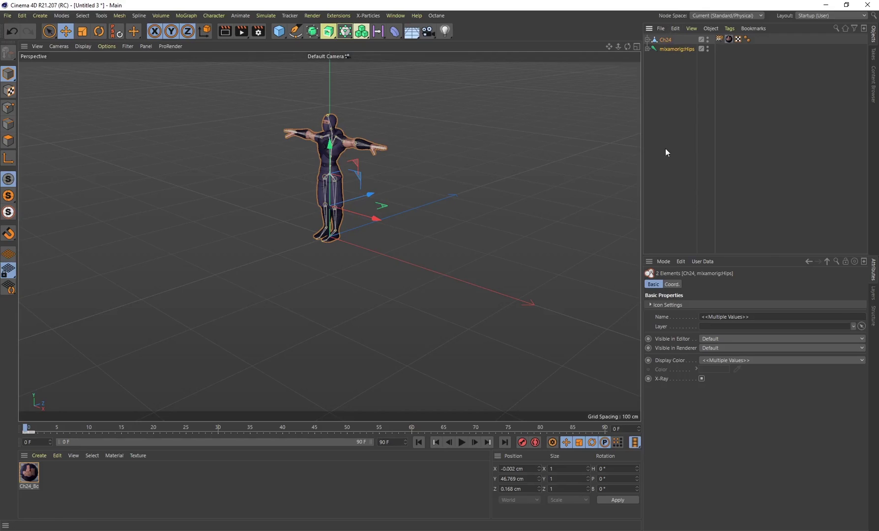
left_click_drag(689, 62, 668, 42)
right_click(670, 42)
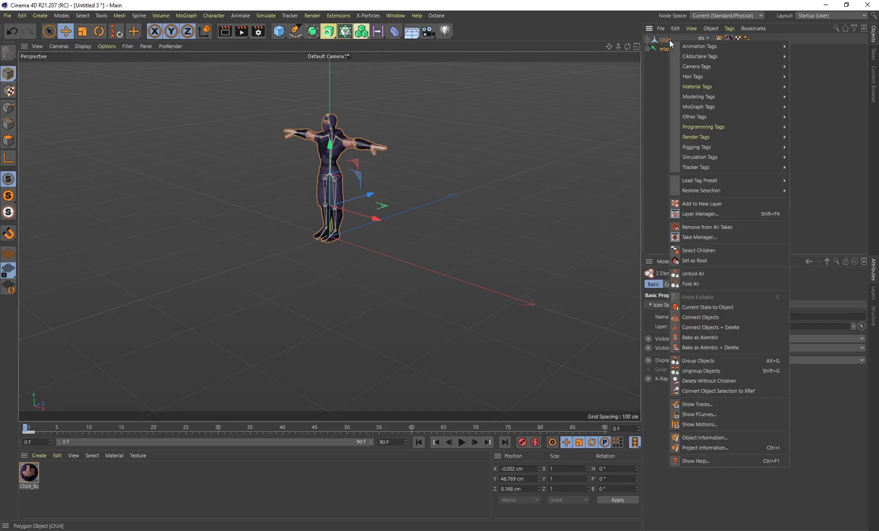
left_click(704, 362)
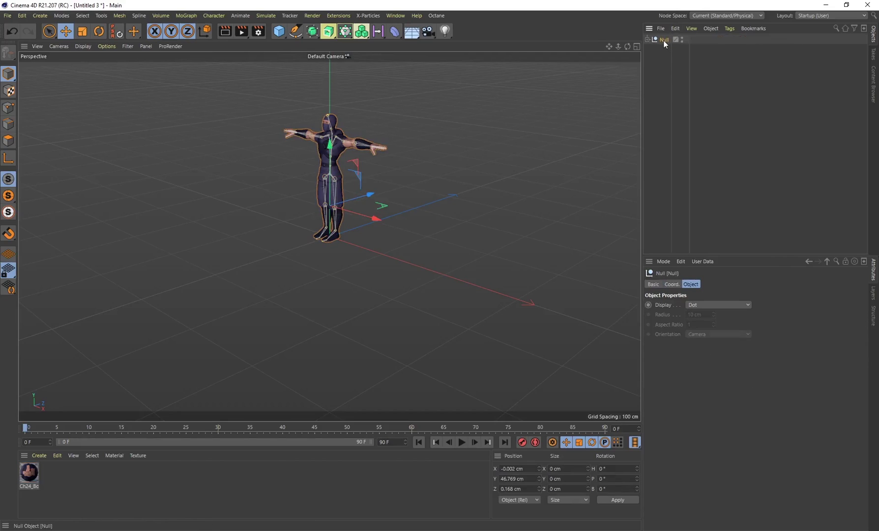
type("TPOSE")
key("Return")
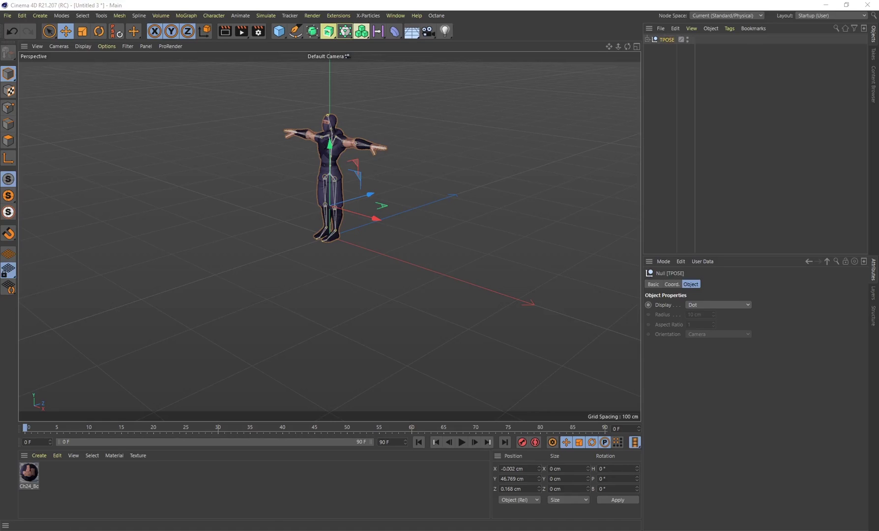
left_click(633, 209)
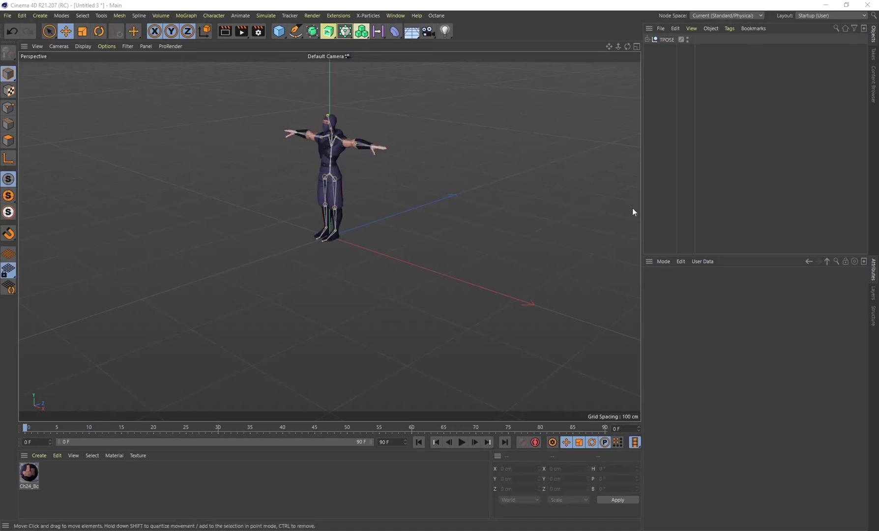
Step: Add a motion clip for the TPOSE null, keeping the default clip settings
left_click(667, 40)
left_click(241, 16)
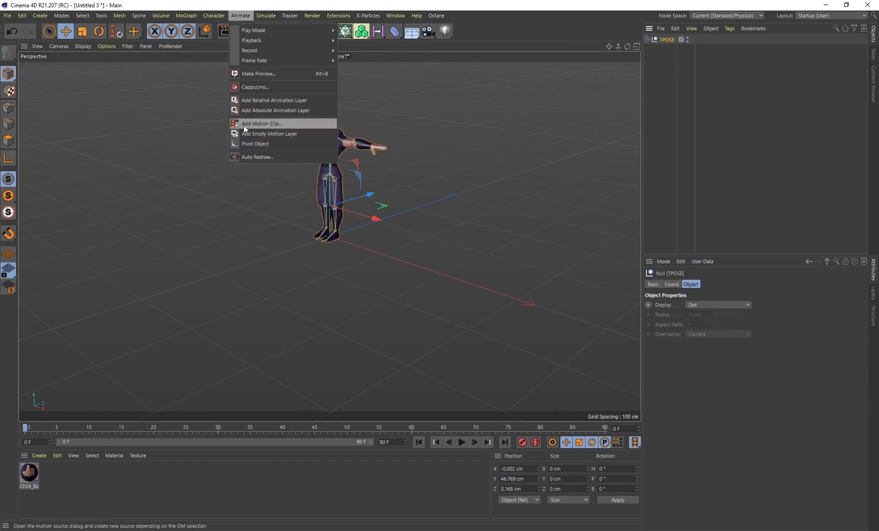
left_click(258, 125)
left_click_drag(228, 50, 192, 96)
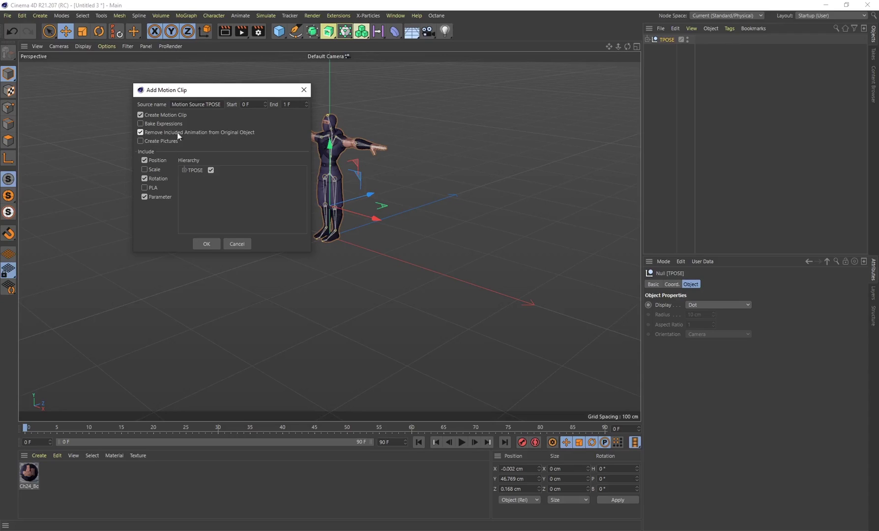
left_click(209, 243)
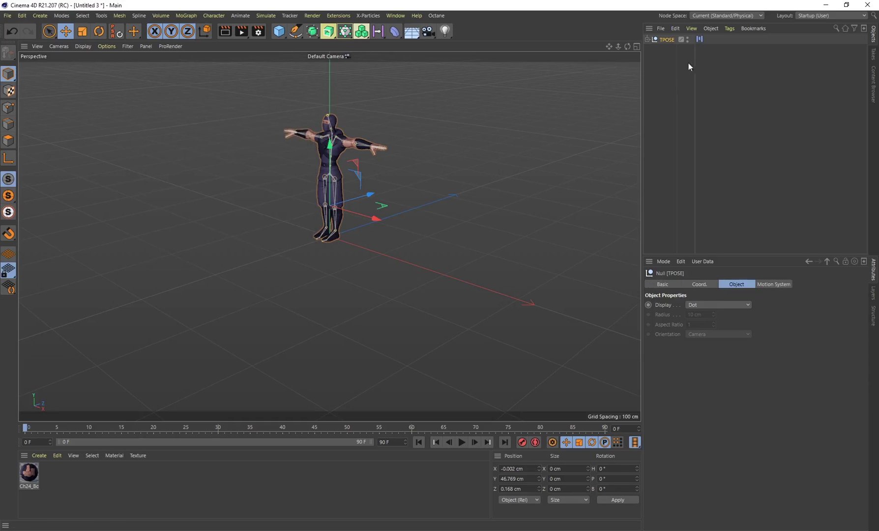
Step: Open the TPOSE null's Motion System tag in the Timeline and place the window below the character
left_click(700, 39)
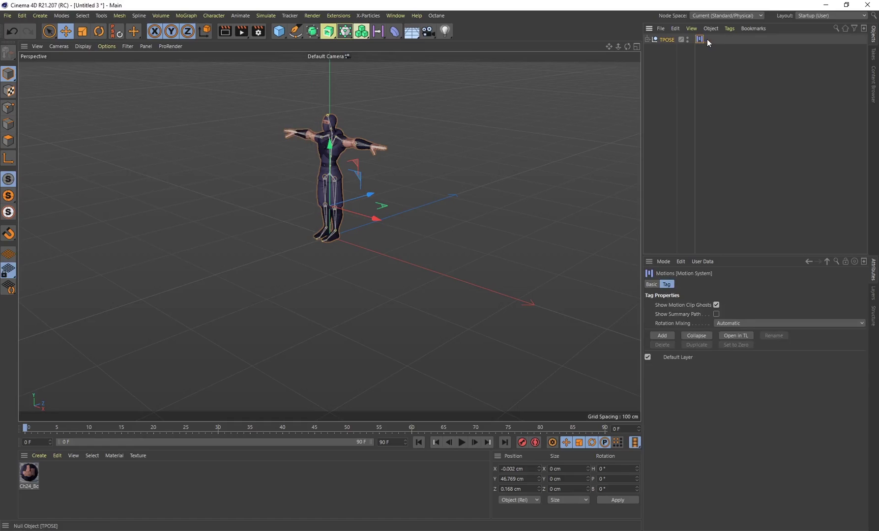
left_click(736, 335)
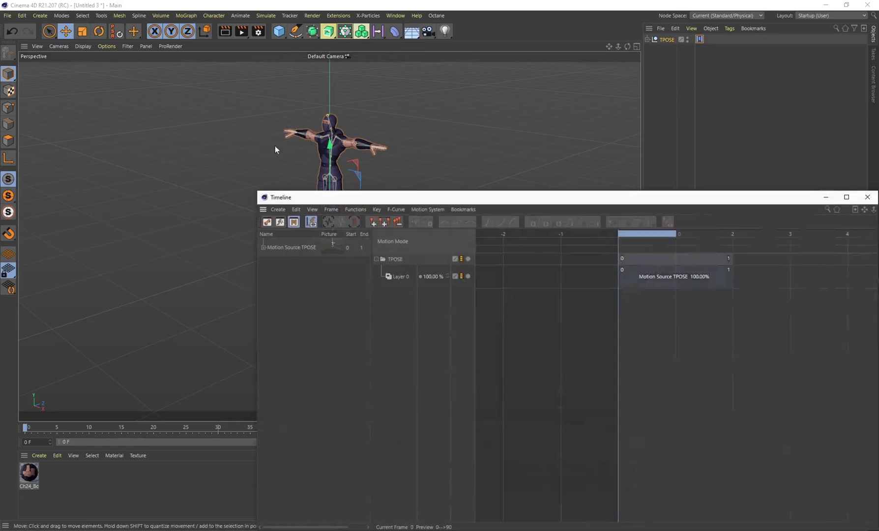
left_click_drag(457, 200, 256, 174)
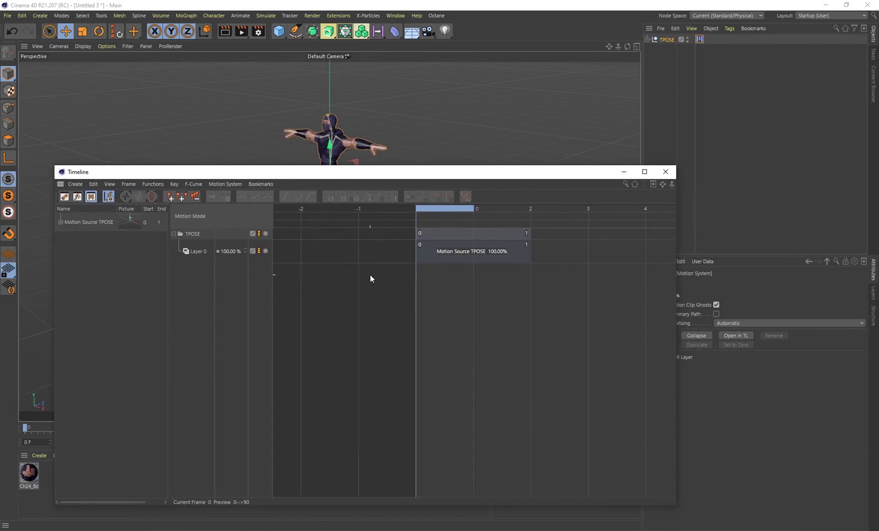
left_click_drag(465, 177, 447, 176)
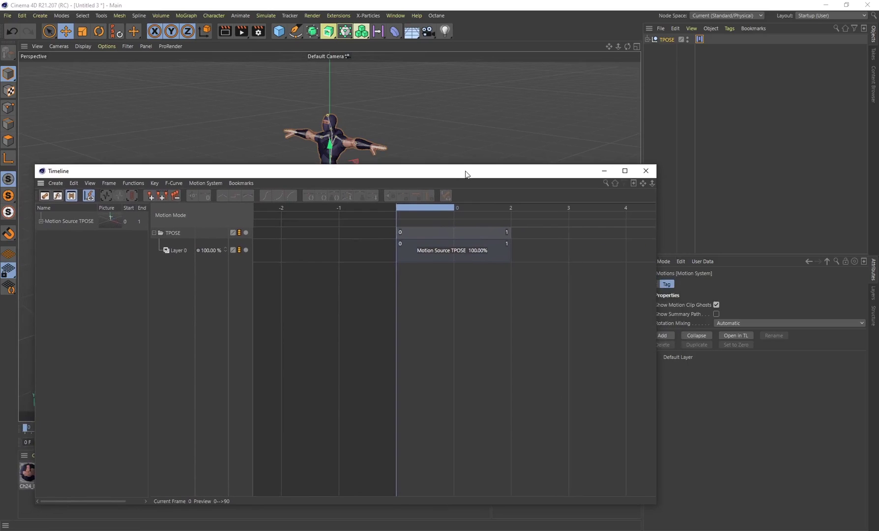
Step: Merge jog.fbx into the scene with the default FBX import settings, declining to reassign the included takes
left_click(661, 28)
left_click(728, 49)
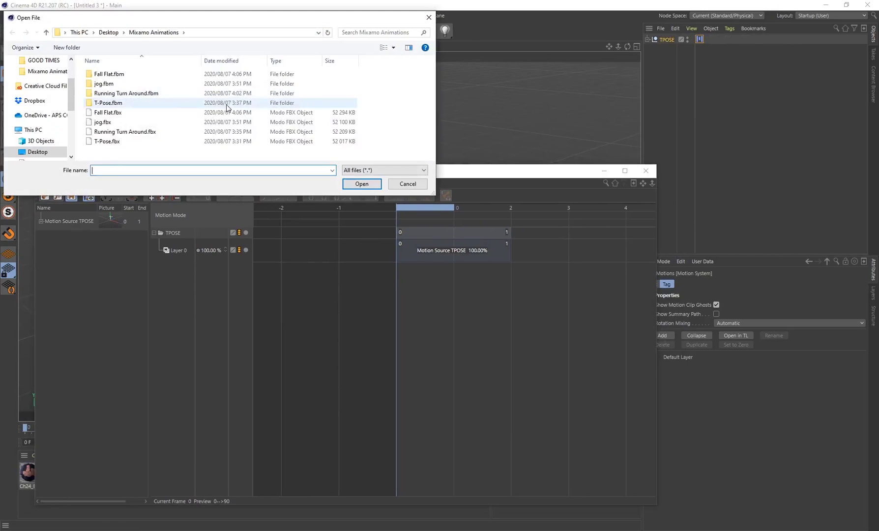
left_click(102, 122)
left_click(362, 184)
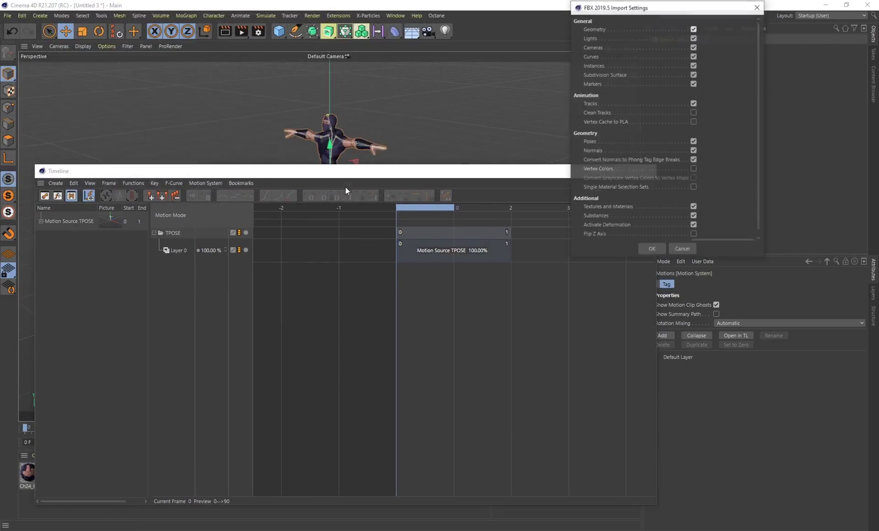
scroll(708, 147, "down", 1)
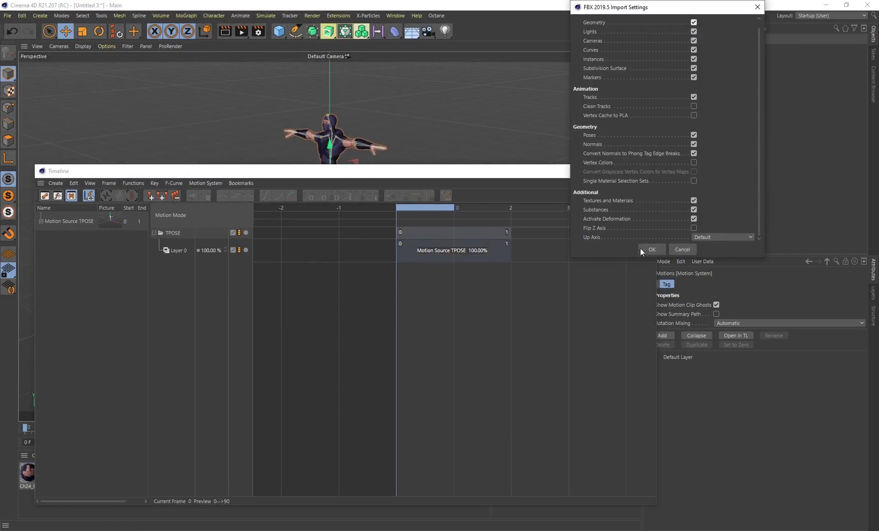
left_click(654, 249)
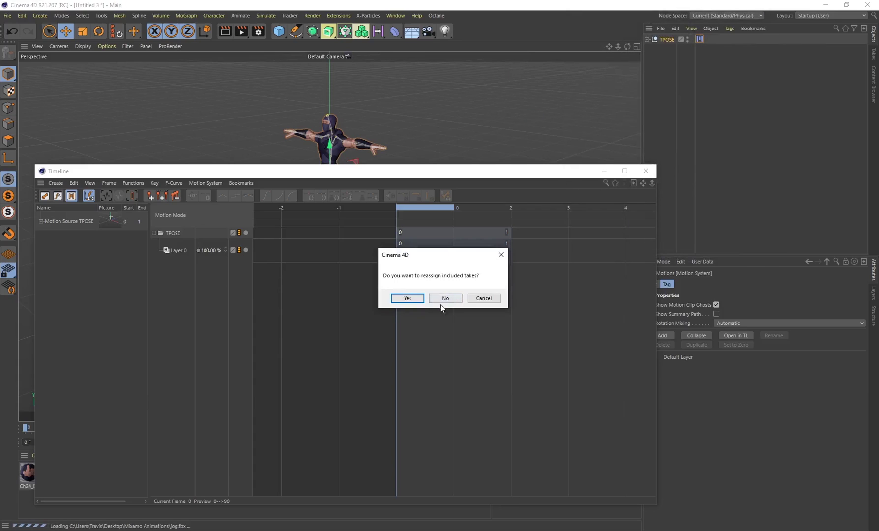
left_click(446, 299)
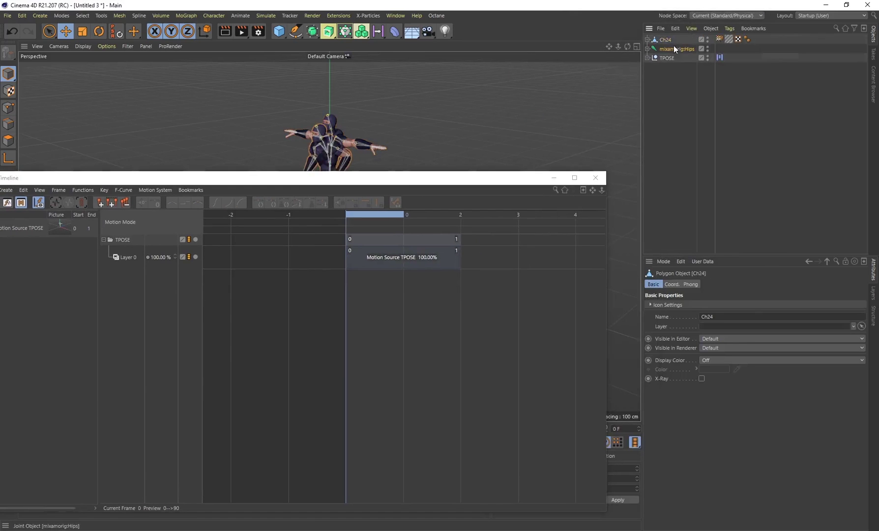
Step: Group the newly imported Ch24 mesh and mixamorig:Hips under a null and name it JOG
right_click(669, 37)
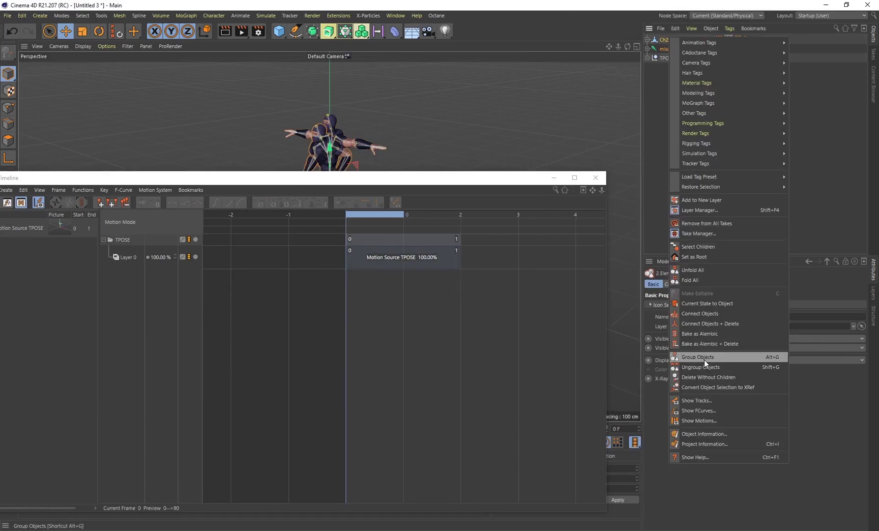
left_click(704, 360)
double_click(665, 40)
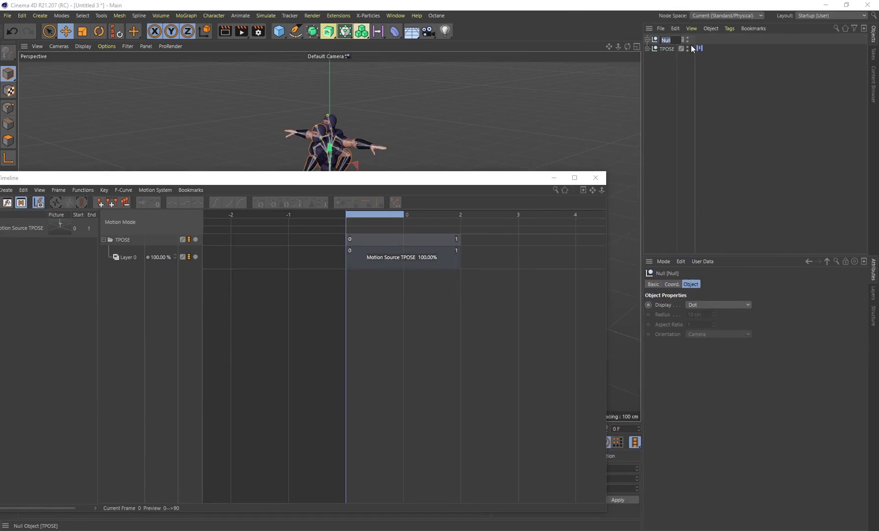
type("JOG")
key("Return")
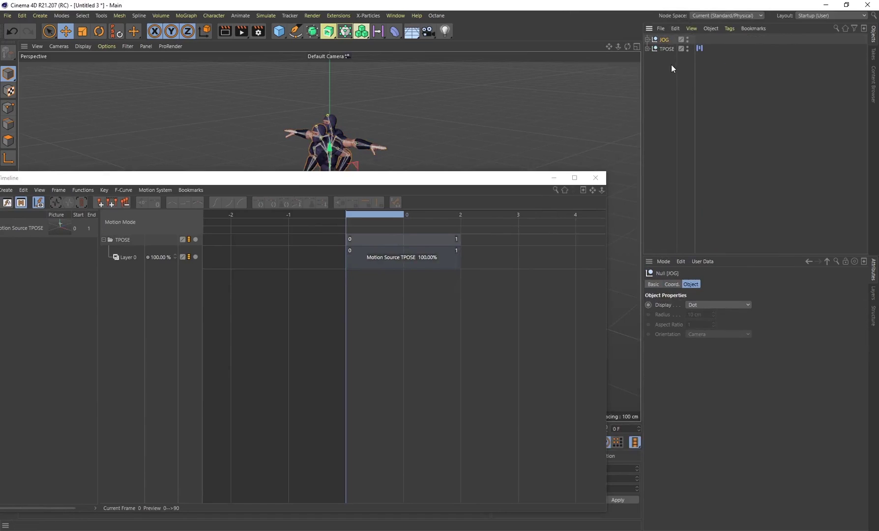
Step: Add a motion clip for the JOG null with Remove Included Animation from Original Object turned off
left_click(203, 18)
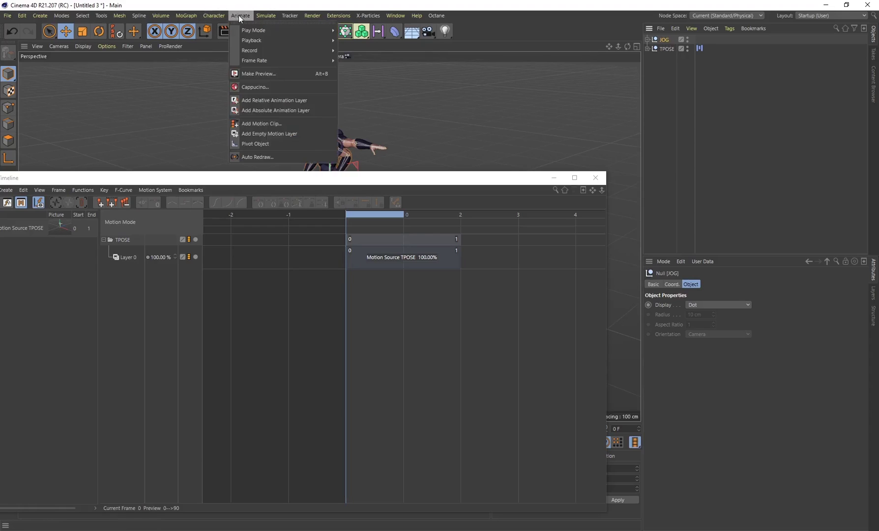
left_click(264, 126)
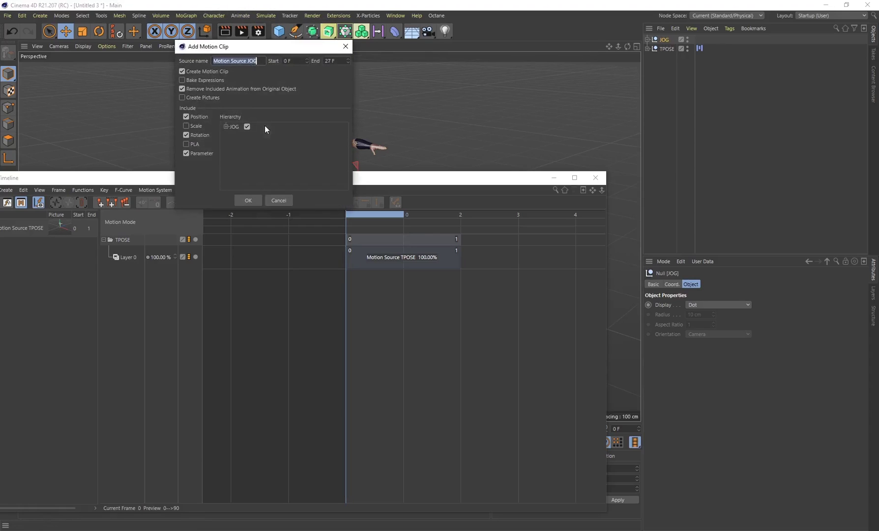
left_click(182, 89)
left_click_drag(244, 48, 268, 90)
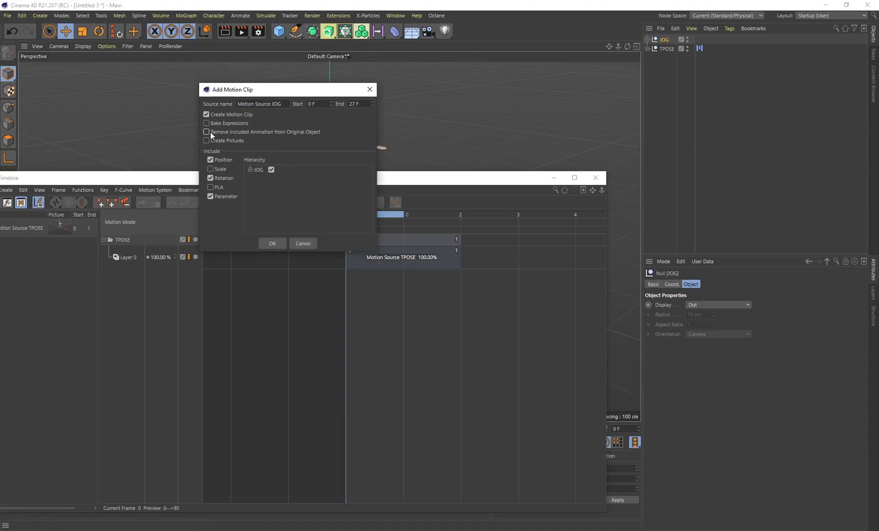
left_click(274, 245)
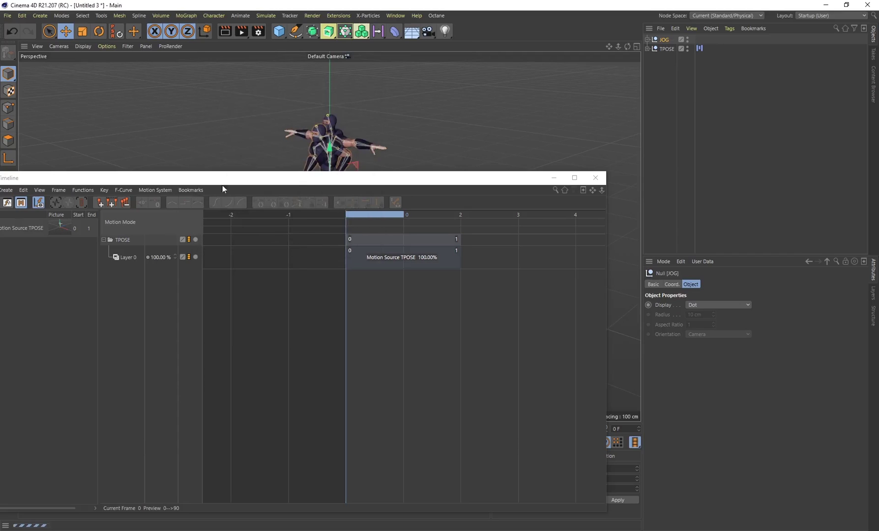
left_click_drag(205, 182, 298, 181)
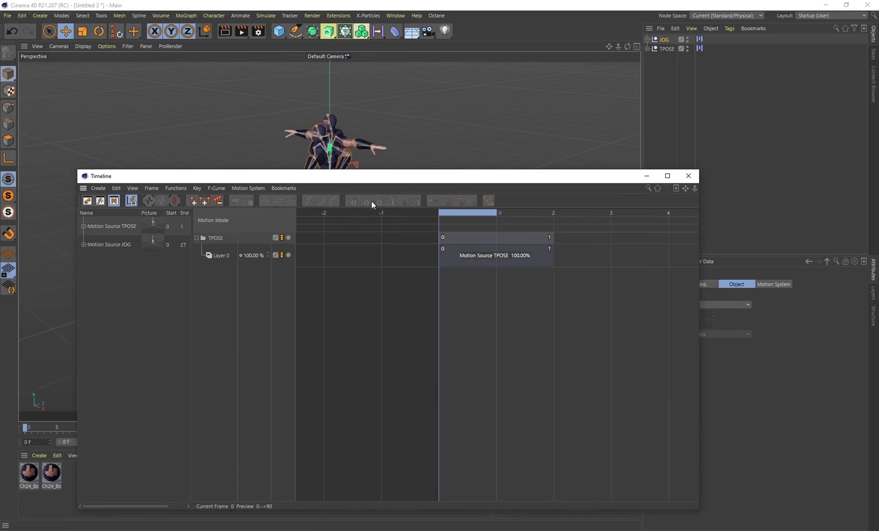
Step: Select the TPOSE null with its motion tag and hide the JOG character in the scene
left_click(700, 49)
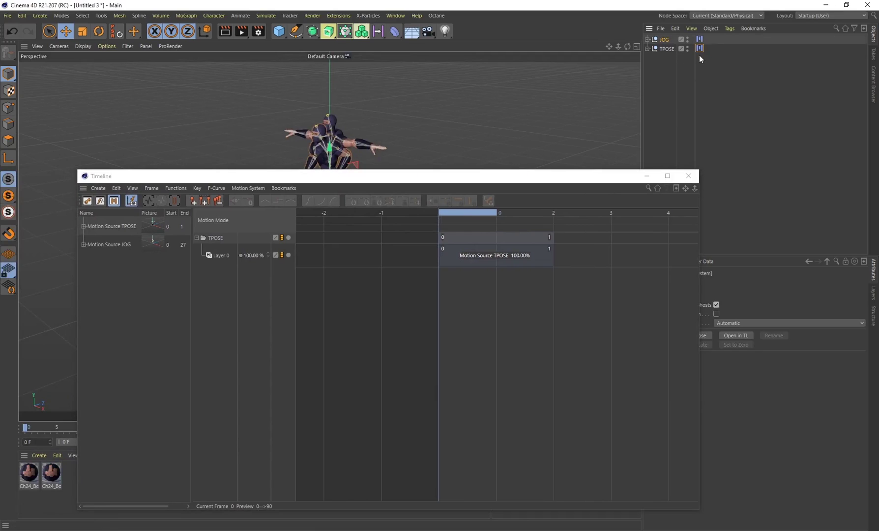
left_click(674, 49)
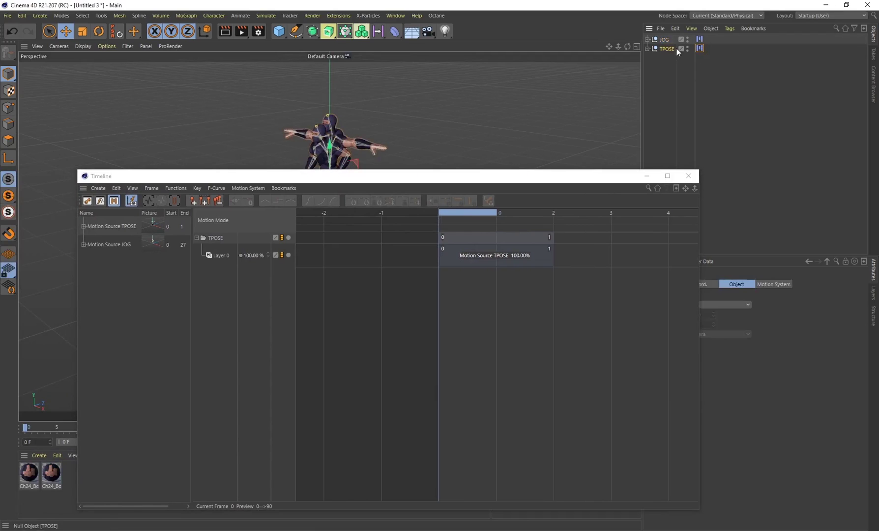
left_click(688, 38)
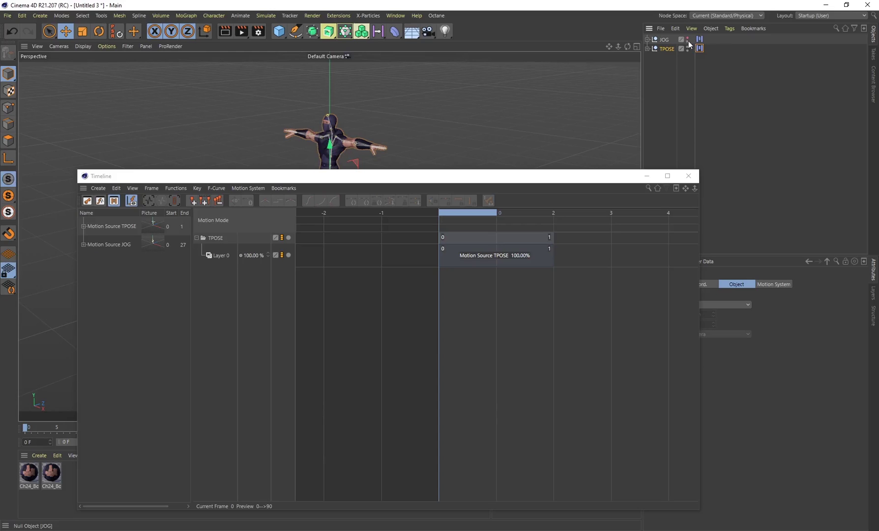
Step: Place Motion Source JOG on TPOSE's Layer 0 directly after the T-pose clip, starting at frame 2, and select the new clip
left_click_drag(392, 176, 346, 189)
left_click_drag(52, 260, 536, 261)
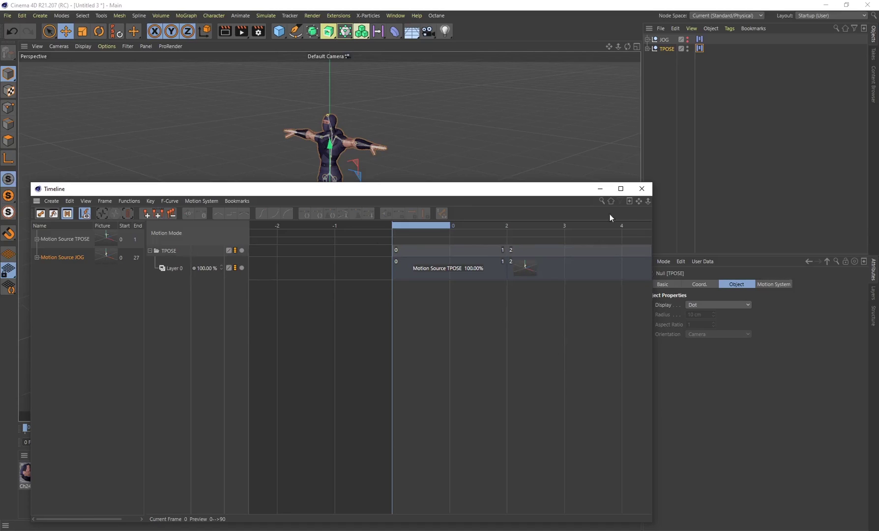
left_click_drag(639, 202, 462, 202)
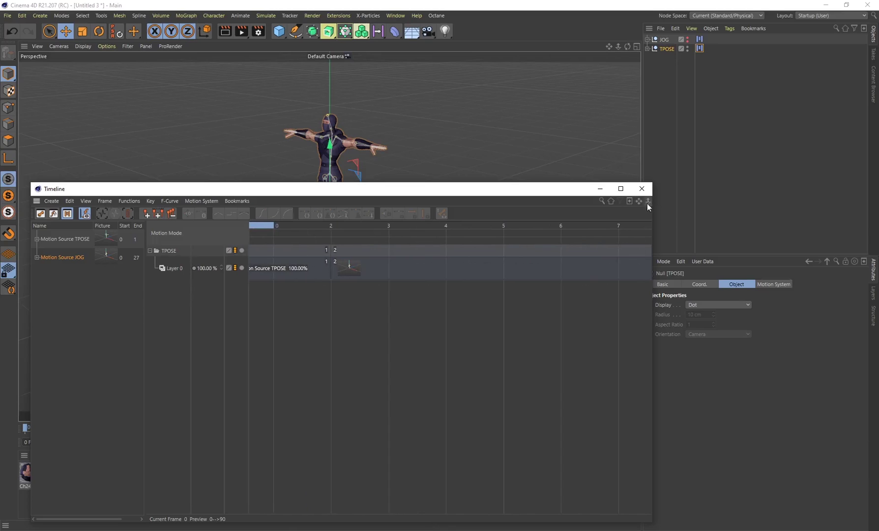
mouse_move(646, 203)
left_mouse_down()
mouse_move(743, 203)
mouse_move(639, 203)
left_mouse_up()
left_click(437, 269)
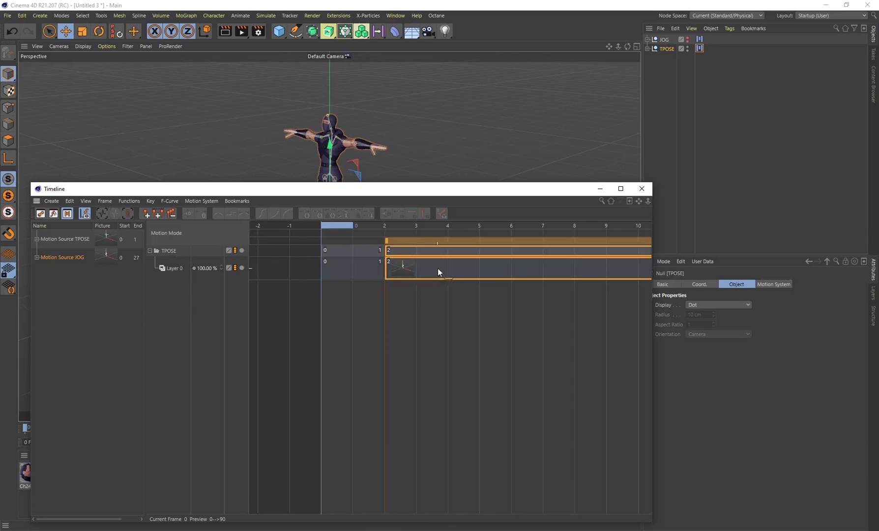
left_click(456, 267)
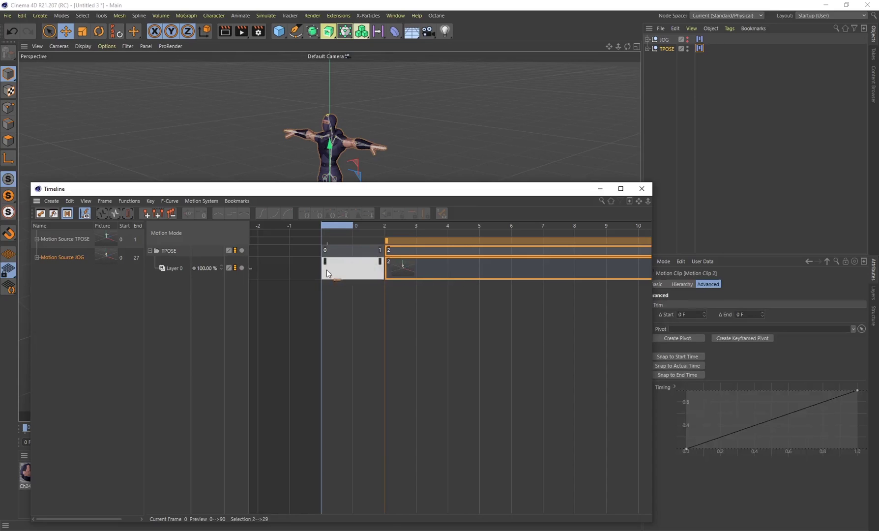
Step: Clear the Timeline from the viewport, then play and scrub the animation to check the change from T-pose to jog
left_click_drag(367, 192, 18, 349)
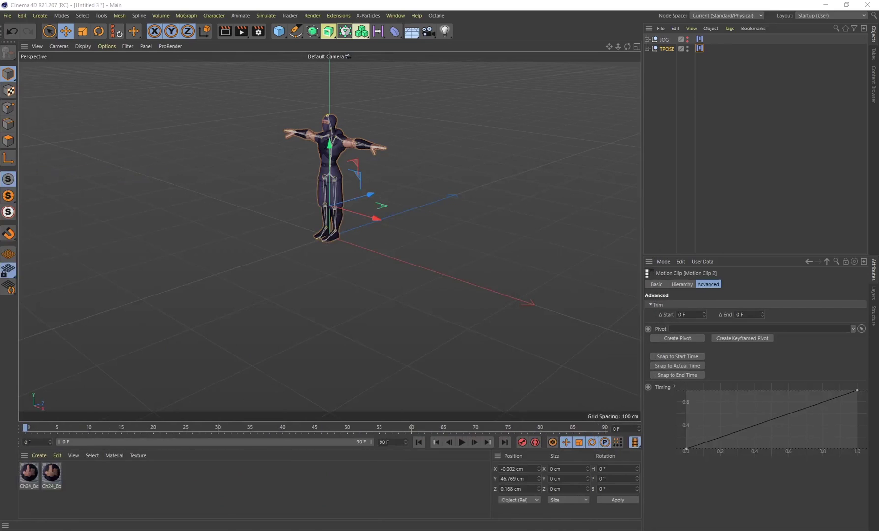
mouse_move(25, 428)
left_mouse_down()
mouse_move(61, 431)
mouse_move(14, 427)
mouse_move(31, 429)
mouse_move(23, 435)
left_mouse_up()
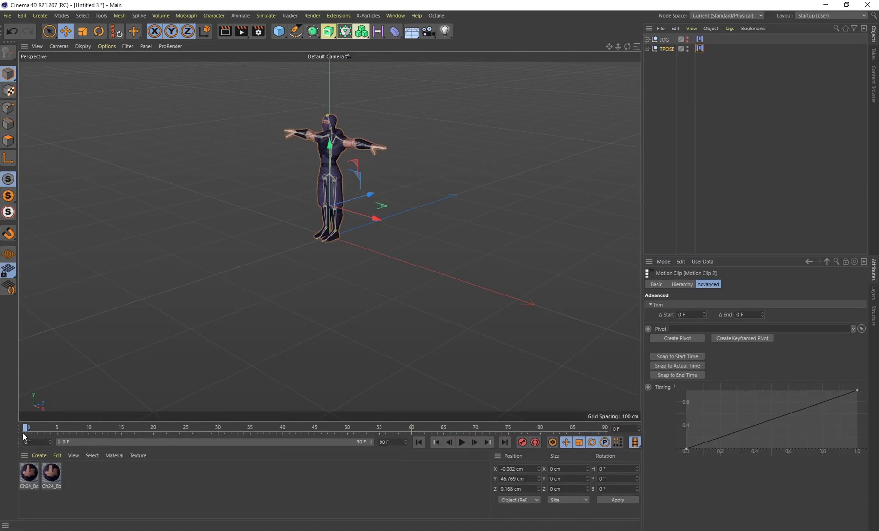
left_click(462, 442)
left_click(464, 443)
left_click_drag(94, 427, 17, 432)
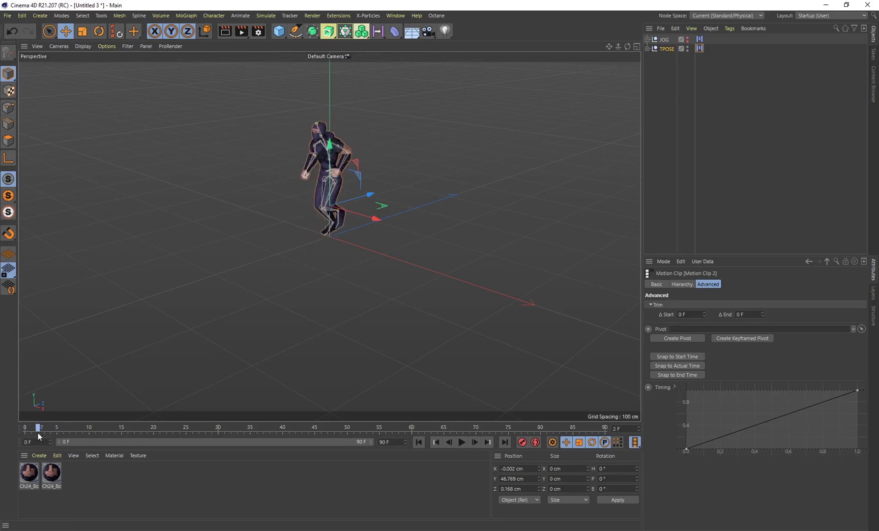
Step: Scrub between frames 0 and 2 to examine the abrupt switch from T-pose to jog
left_click(26, 431)
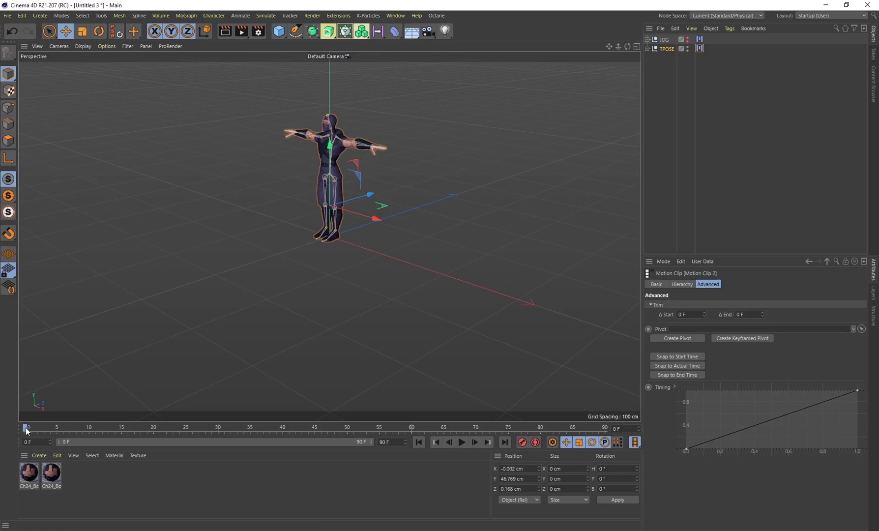
left_click_drag(26, 430, 38, 429)
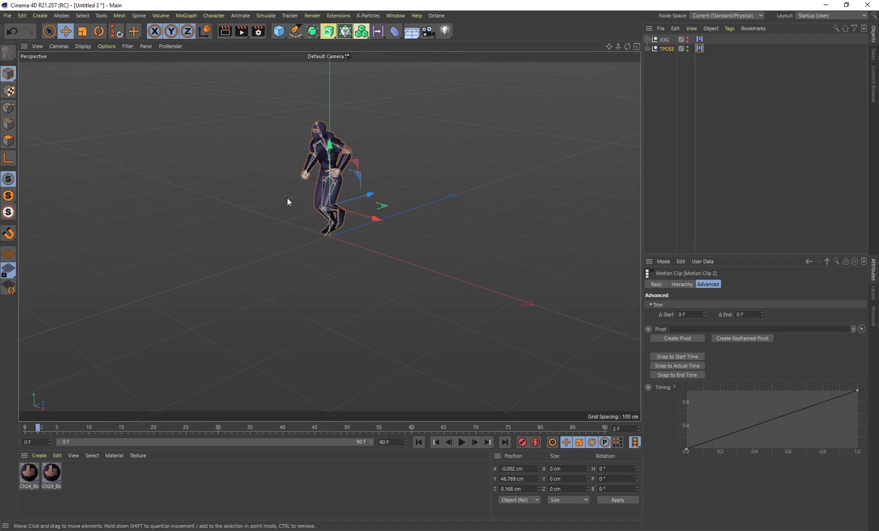
left_click(35, 426)
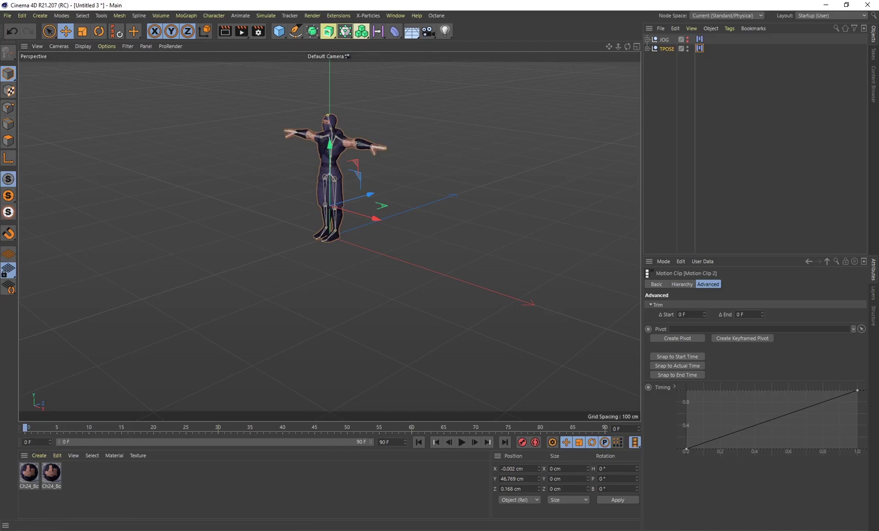
Step: Shift the Motion Source JOG clip to start at frame 11 and stretch the Motion Source TPOSE clip to end at frame 9
key("shift+F3")
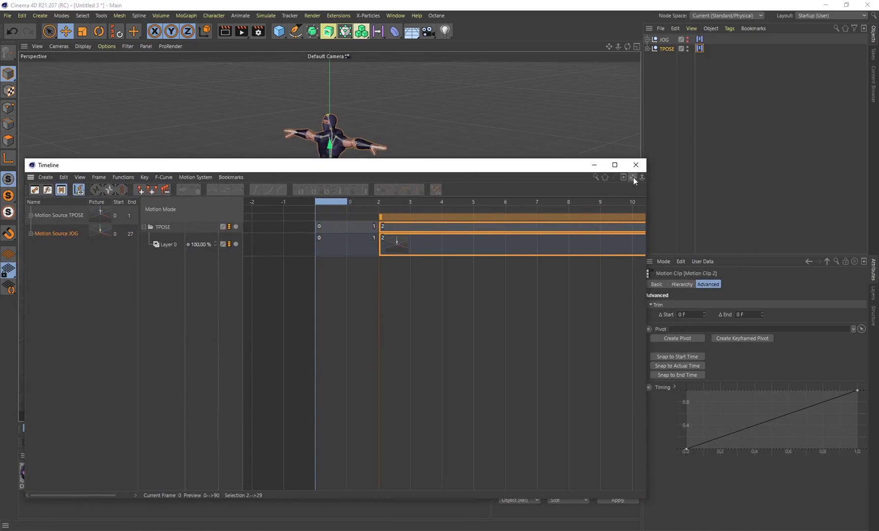
scroll(442, 256, "down", 4)
left_click_drag(457, 253, 599, 245)
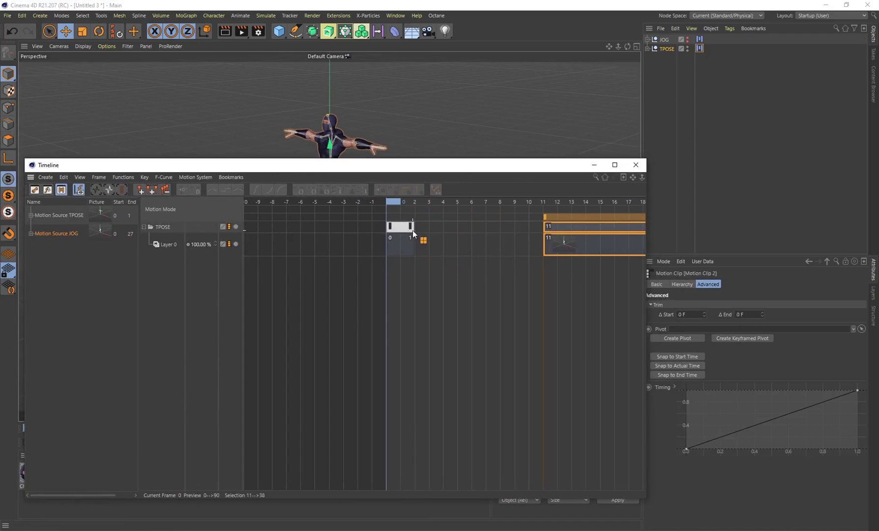
left_click(412, 230)
left_click_drag(414, 216, 526, 236)
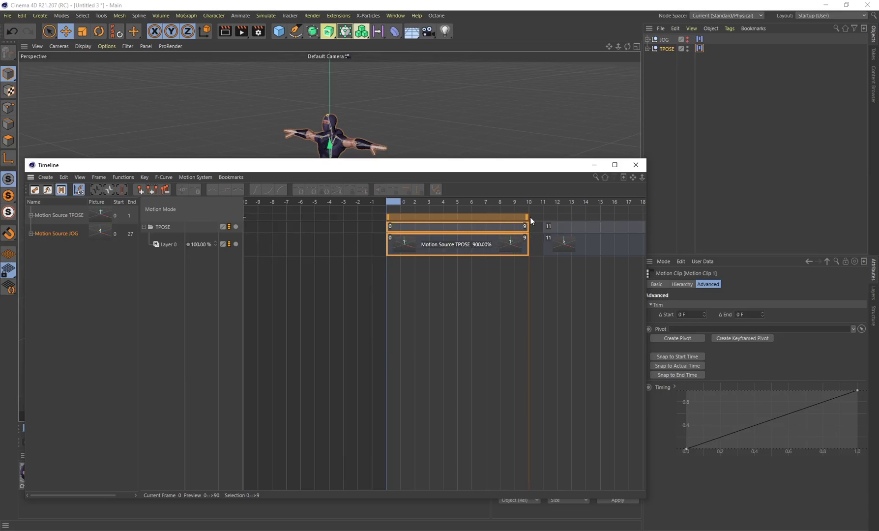
Step: Move the JOG clip back to frame 2 to overlap the T-pose clip, and scrub the blended transition in the viewport
left_click(556, 230)
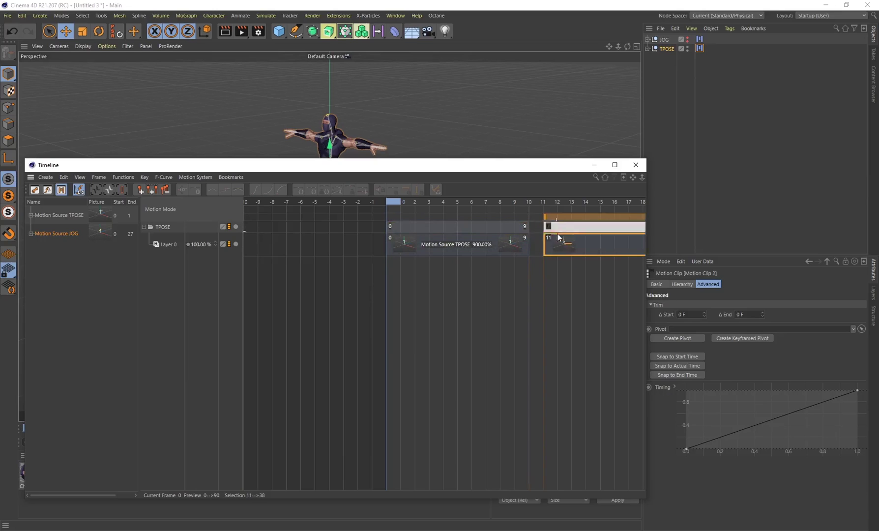
left_click_drag(571, 229, 443, 230)
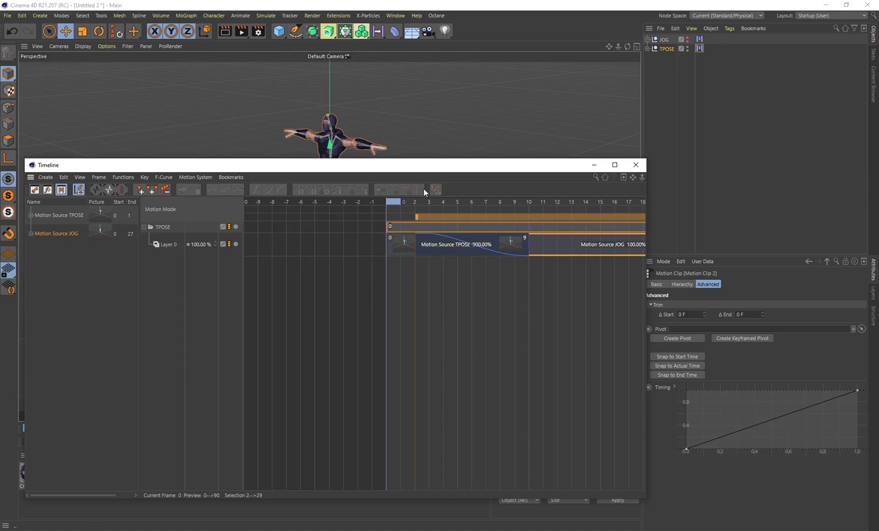
left_click_drag(415, 166, 15, 187)
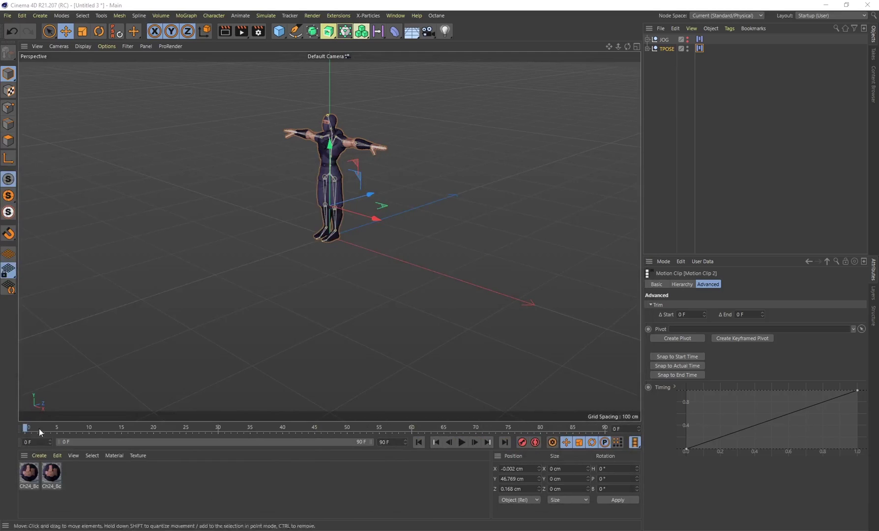
mouse_move(41, 427)
left_mouse_down()
mouse_move(61, 429)
mouse_move(24, 429)
mouse_move(217, 436)
mouse_move(24, 431)
left_mouse_up()
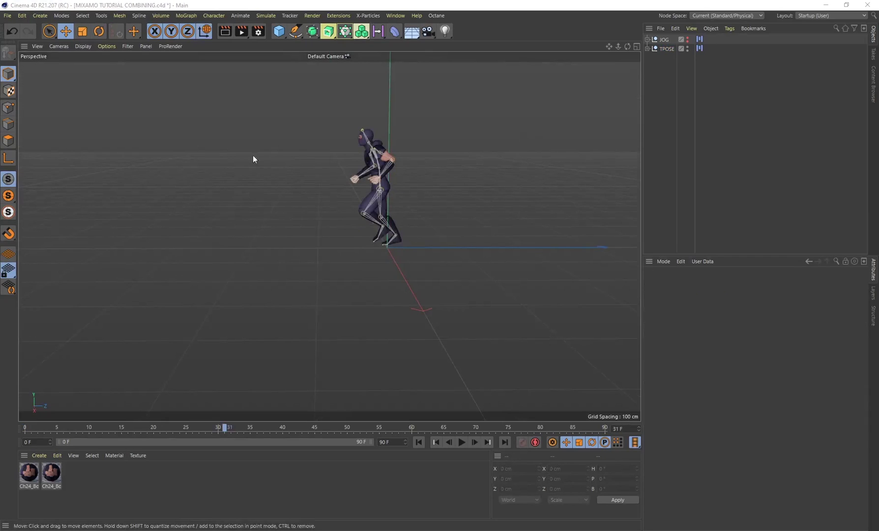
Step: Turn on Ghosting in the viewport filter and scrub to frame 33 to view the motion path of the jog
left_click(127, 46)
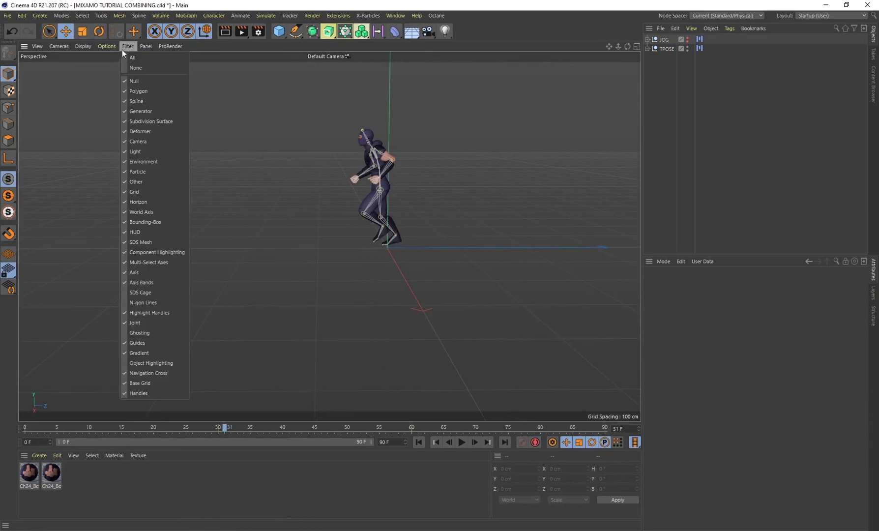
left_click(139, 333)
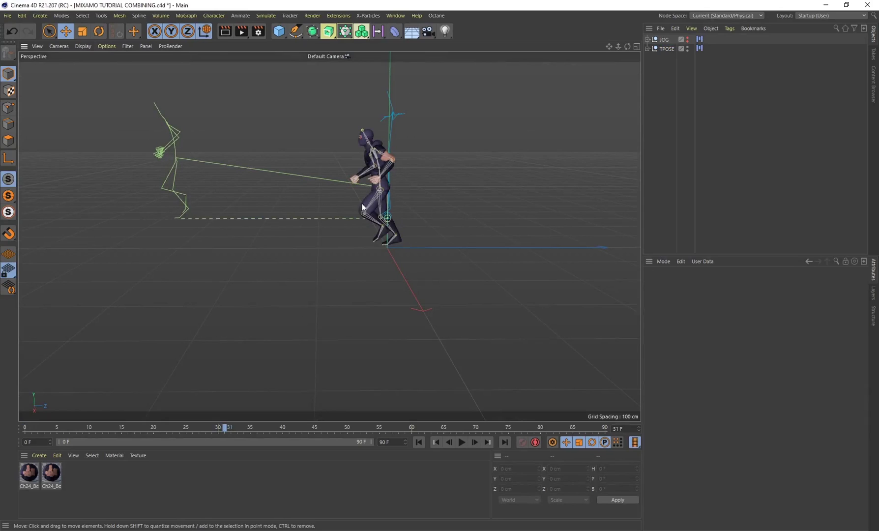
mouse_move(231, 427)
left_mouse_down()
mouse_move(4, 415)
mouse_move(265, 425)
mouse_move(100, 423)
mouse_move(239, 429)
left_mouse_up()
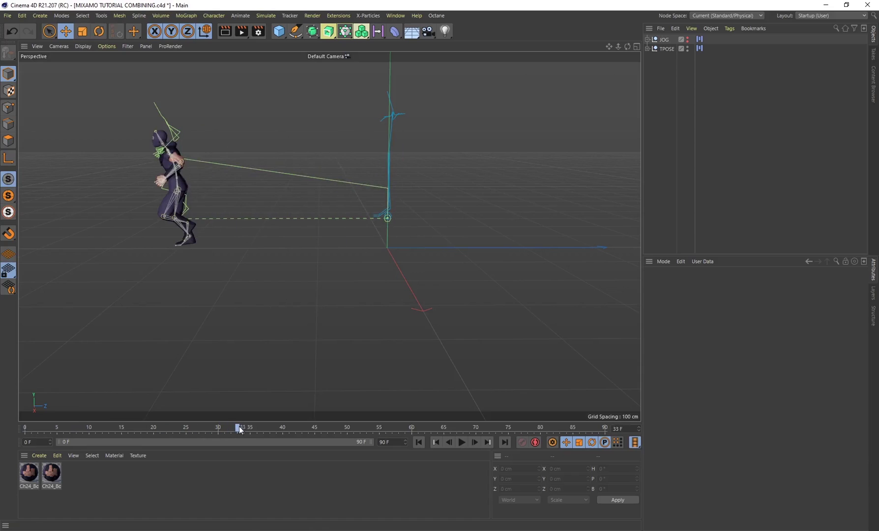
Step: Duplicate the JOG clip on Layer 0, start the copy at frame 30 directly after the first, and clear the Timeline from the viewport
key("shift+F3")
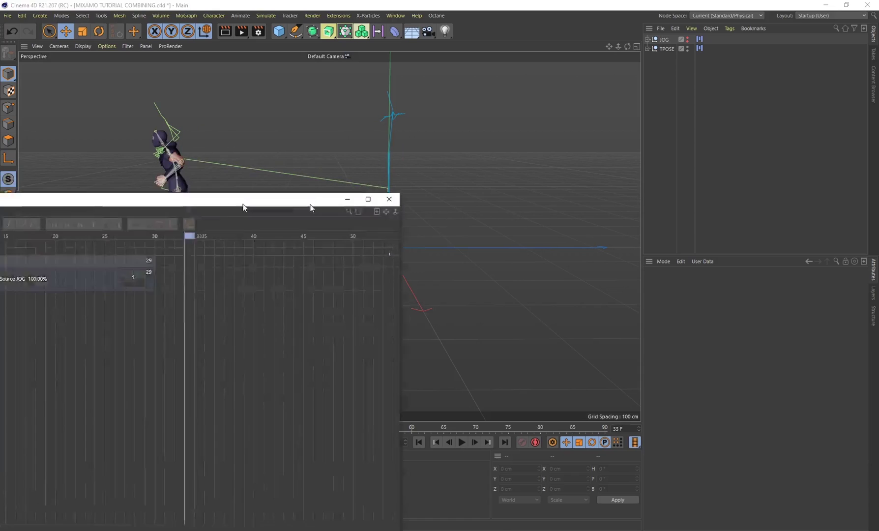
left_click_drag(386, 194, 398, 177)
left_click(365, 260)
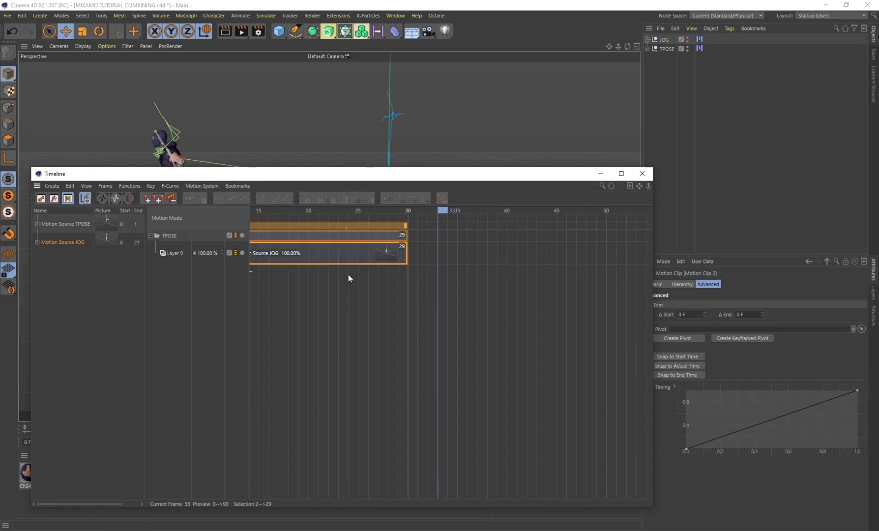
left_click_drag(343, 266, 596, 270)
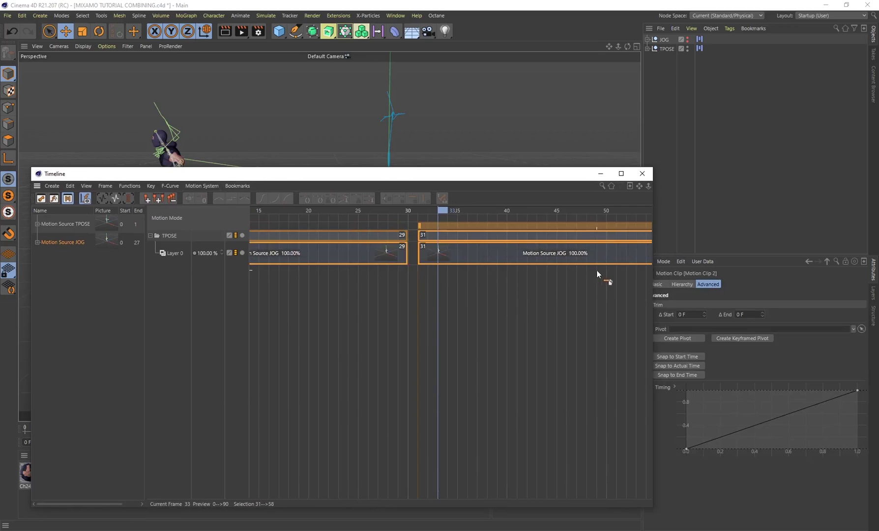
left_click(471, 238)
left_click_drag(487, 257, 479, 256)
left_click_drag(406, 243, 434, 260)
left_click_drag(421, 175, 0, 127)
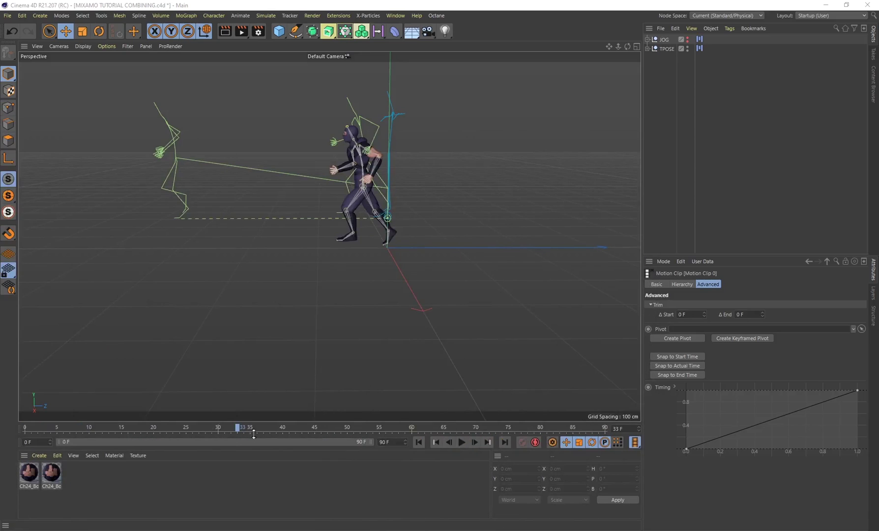
Step: Scrub around frames 29 and 30 to examine the character's position where the two jog clips meet
left_click_drag(240, 433, 222, 430)
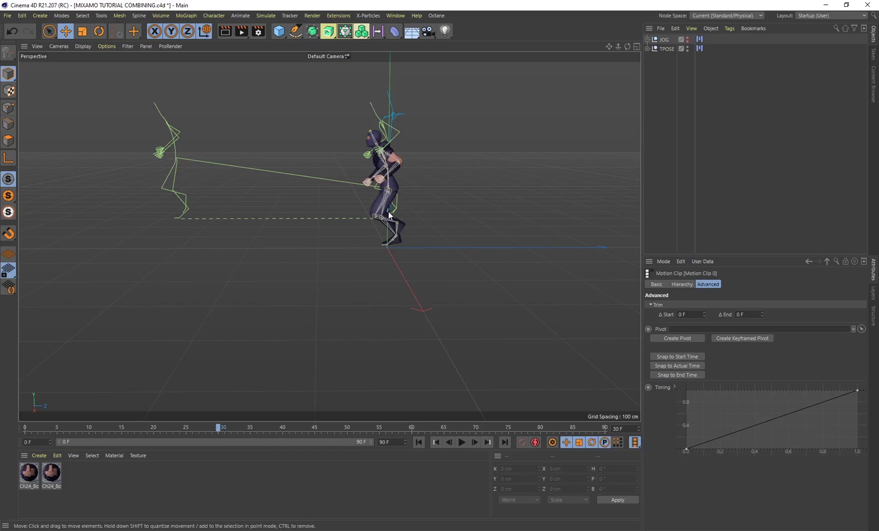
mouse_move(220, 428)
left_mouse_down()
mouse_move(186, 428)
mouse_move(219, 427)
left_mouse_up()
mouse_move(202, 433)
left_mouse_down()
mouse_move(118, 432)
mouse_move(213, 433)
left_mouse_up()
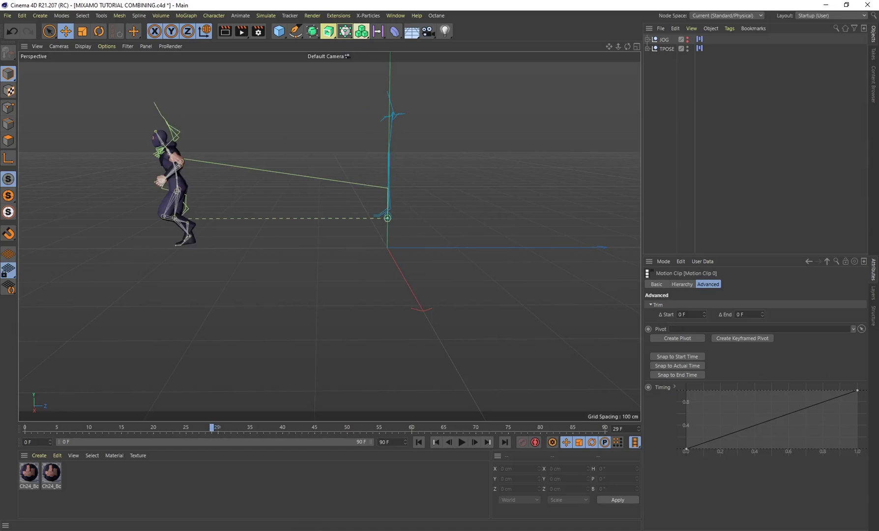
Step: Create a pivot object for the second JOG clip and clear the Timeline from the viewport
key("shift+F3")
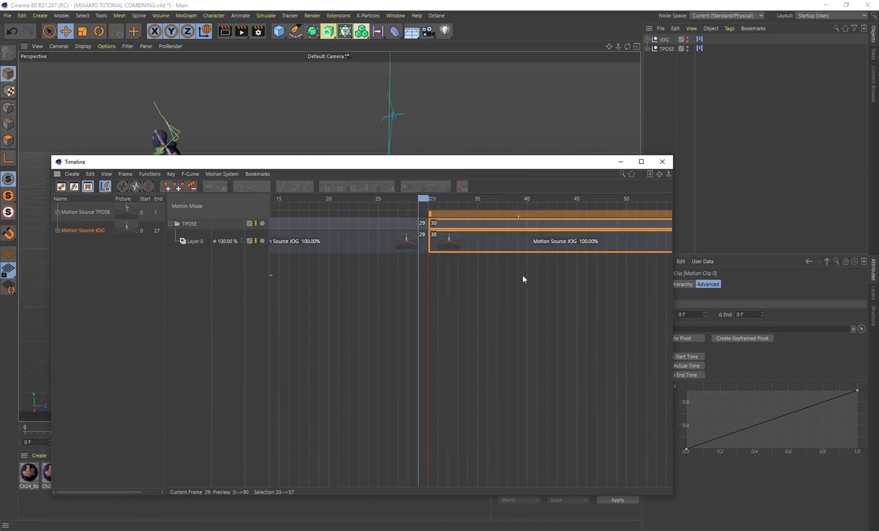
left_click_drag(529, 166, 406, 175)
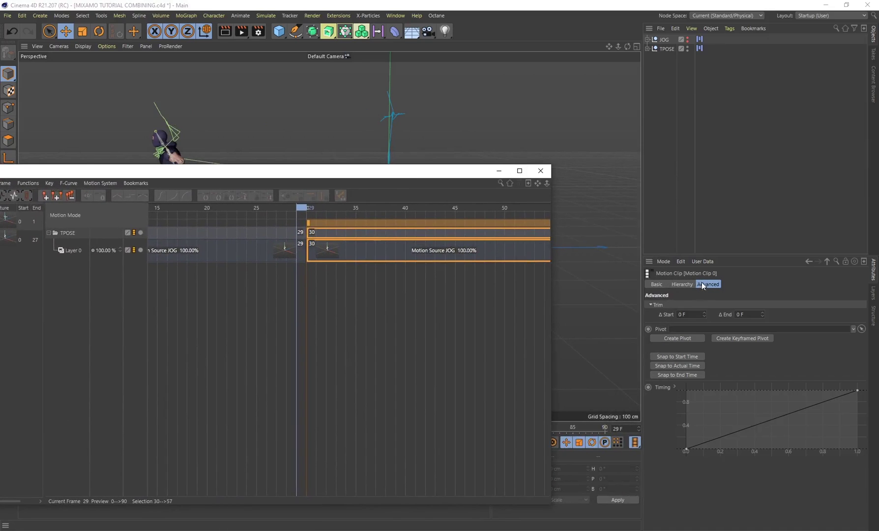
left_click(705, 286)
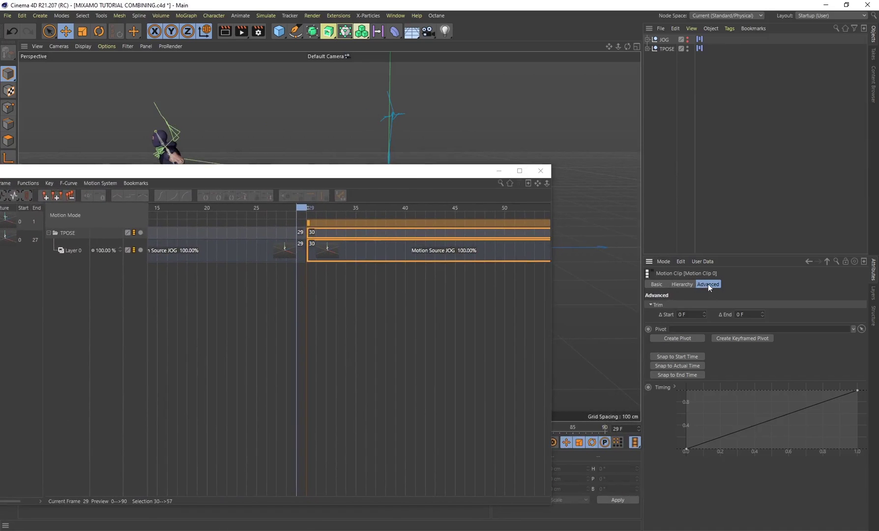
left_click(678, 338)
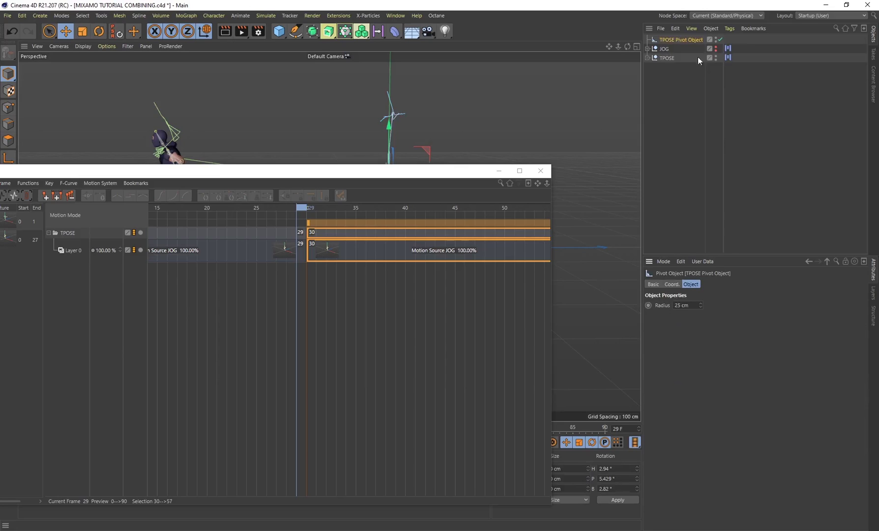
key("shift+F3")
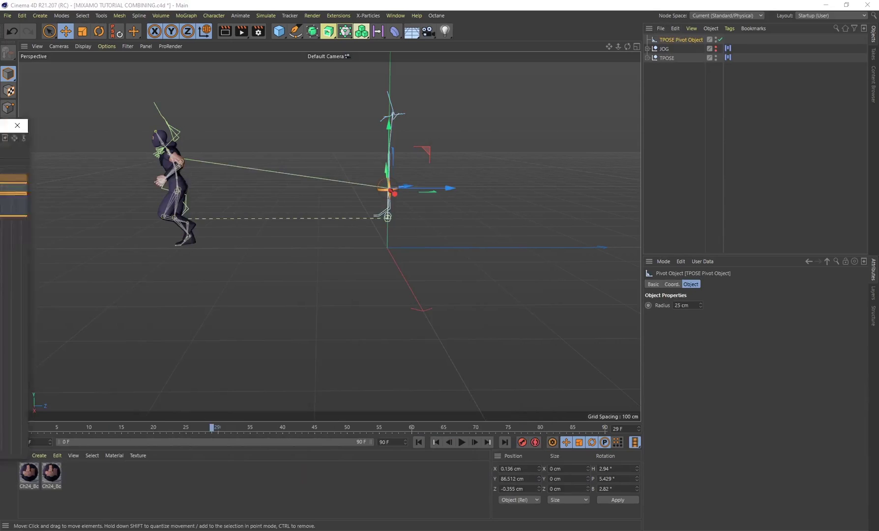
Step: In the Right view, move the TPOSE Pivot Object along Z to about -300 cm, aligning the second jog with the end of the first
left_click(206, 31)
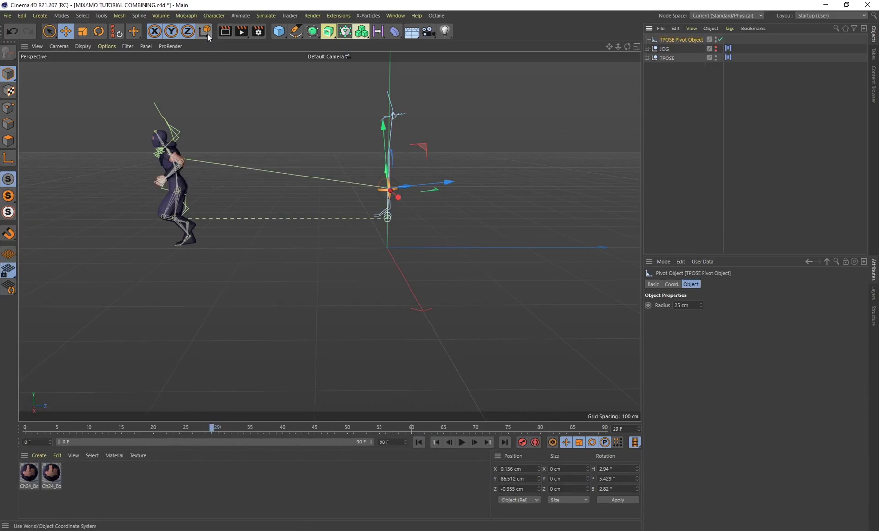
left_click(206, 31)
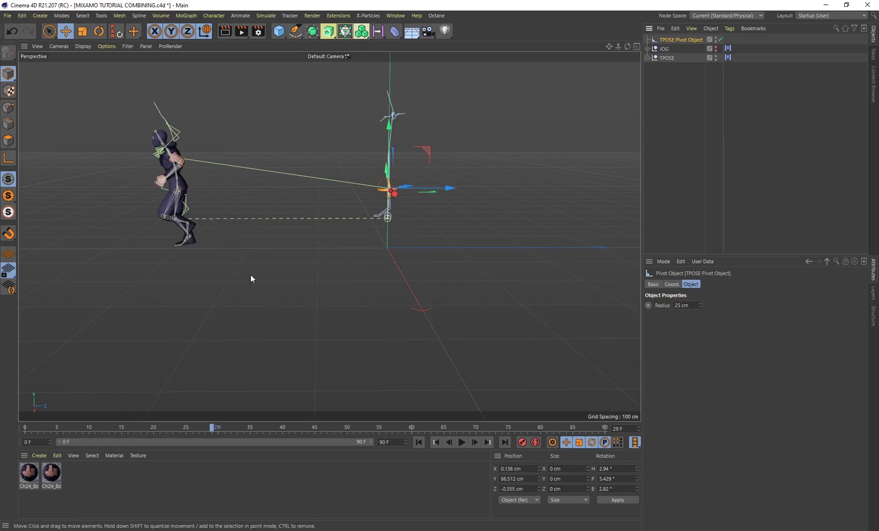
middle_click(320, 285)
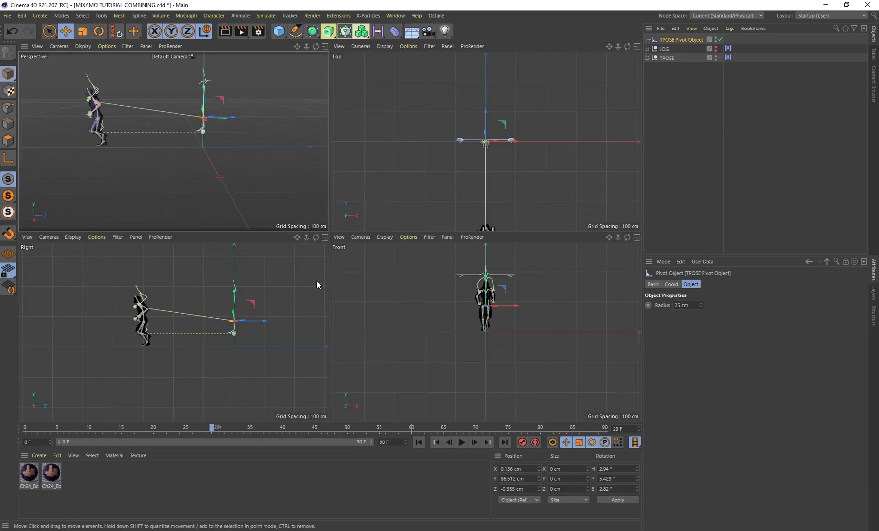
middle_click(194, 273)
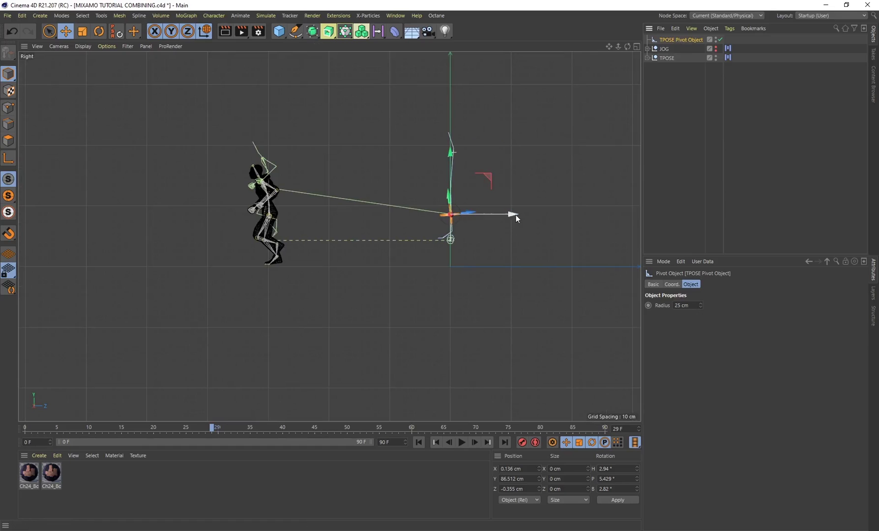
left_click_drag(510, 216, 324, 212)
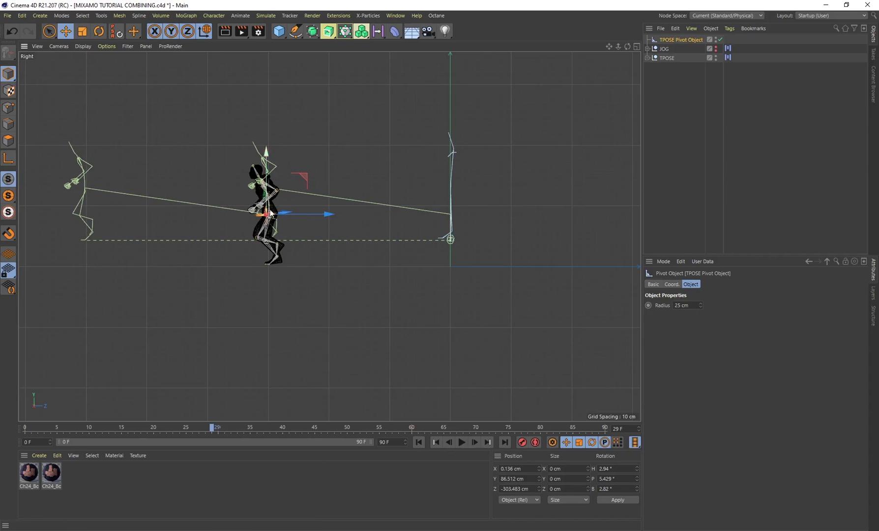
left_click_drag(211, 431, 193, 435)
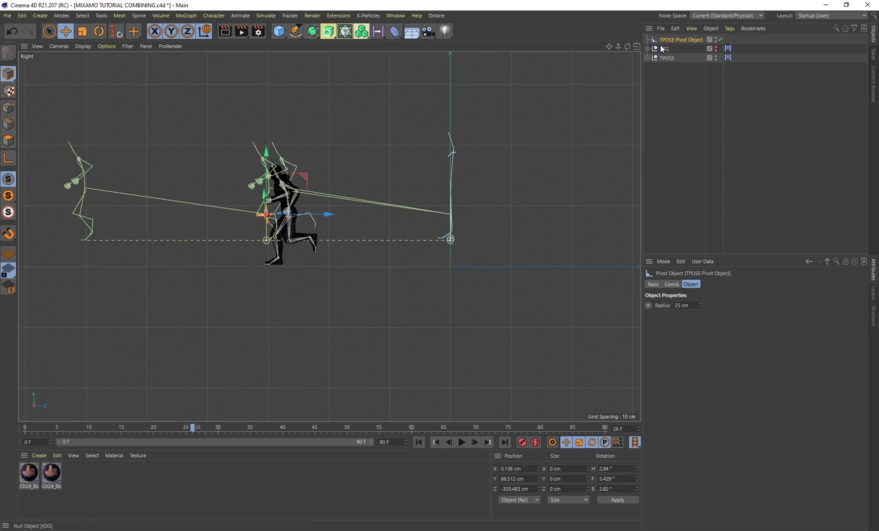
left_click_drag(324, 219, 326, 219)
Step: Play the animation and scrub through both jog clips to frame 53 to check that the jog continues smoothly
left_click_drag(194, 429, 174, 438)
left_click(462, 442)
left_click(463, 442)
left_click_drag(327, 430, 231, 428)
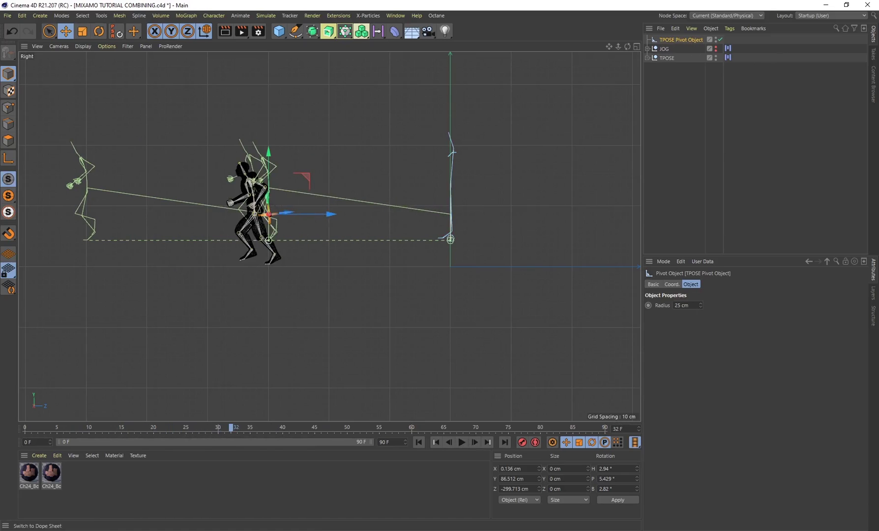
left_click_drag(230, 428, 366, 428)
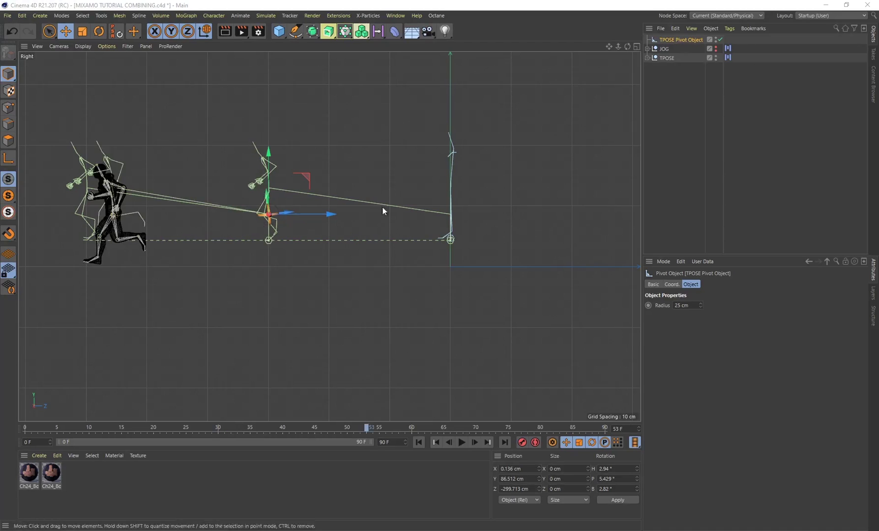
Step: Merge Running Turn Around.fbx from the Mixamo Animations folder into the scene with the default import settings, without reassigning included takes
left_click(662, 28)
left_click(690, 42)
scroll(207, 114, "down", 1)
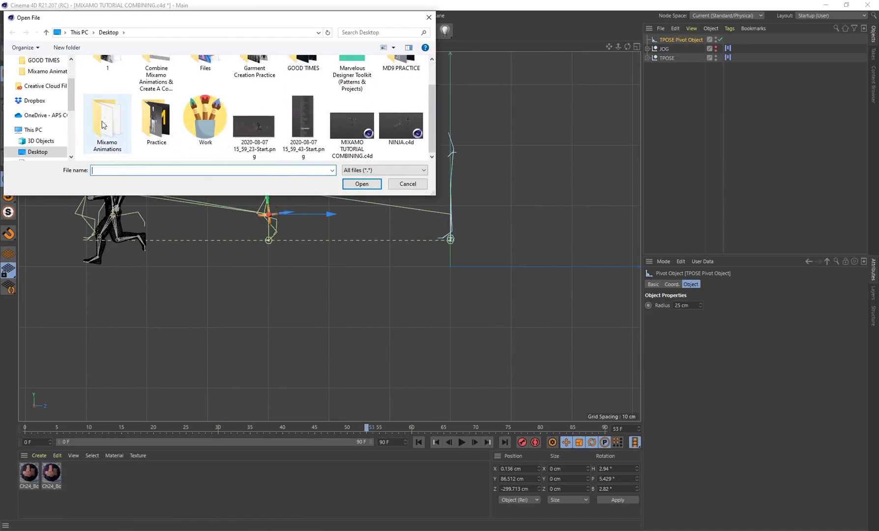
double_click(107, 123)
left_click(132, 134)
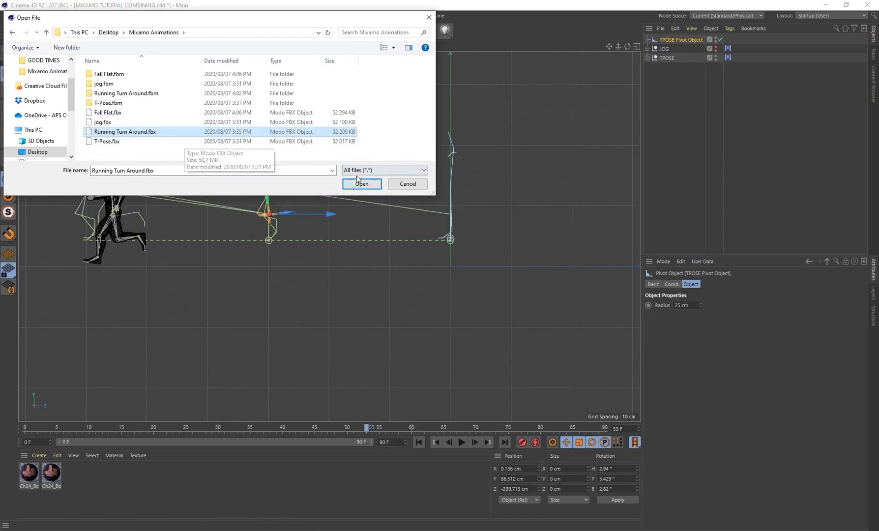
left_click(362, 183)
left_click(675, 249)
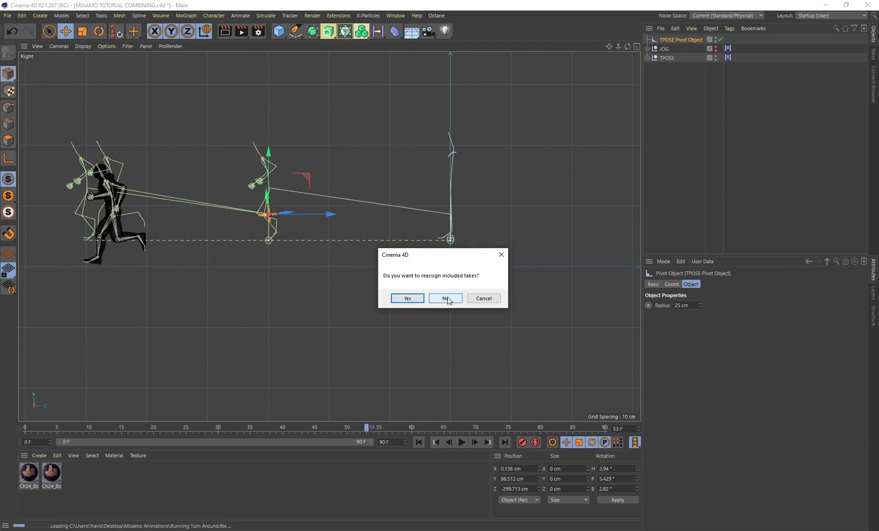
left_click(445, 298)
Step: Group the imported Ch24 mesh and mixamorig:Hips rig under a null named TURN AROUND
right_click(671, 50)
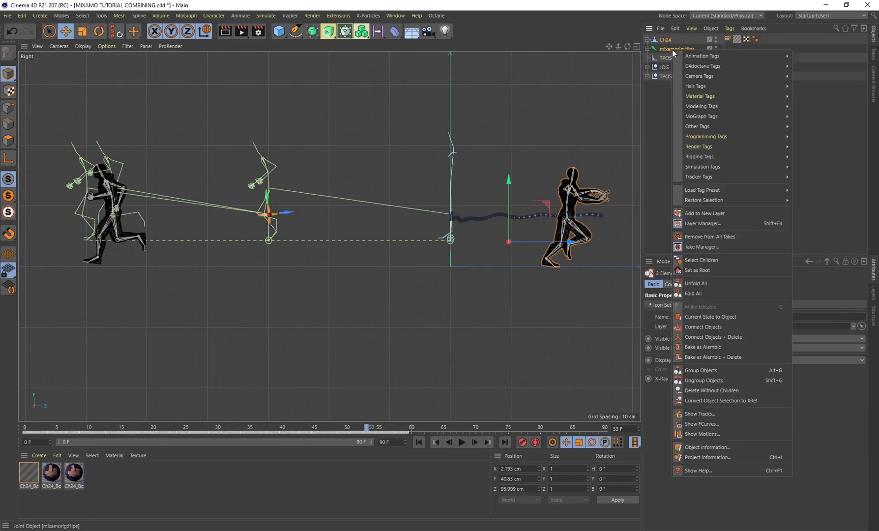
left_click(697, 370)
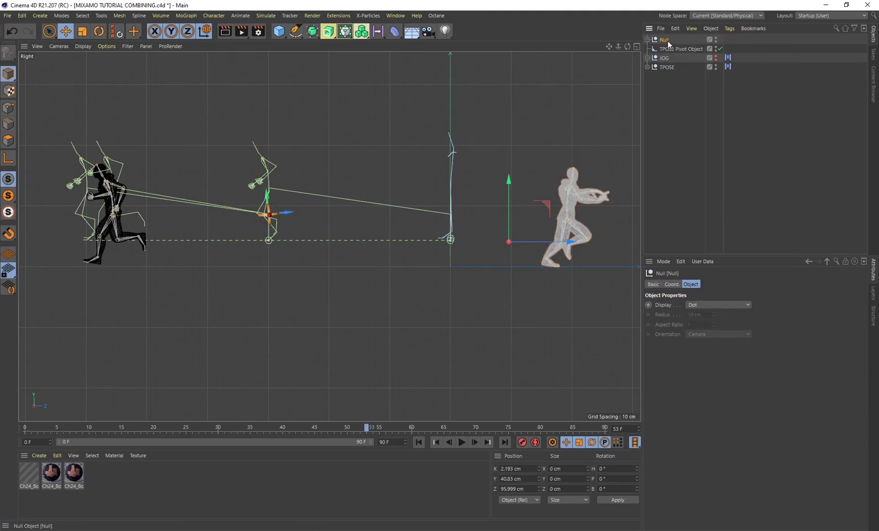
double_click(668, 41)
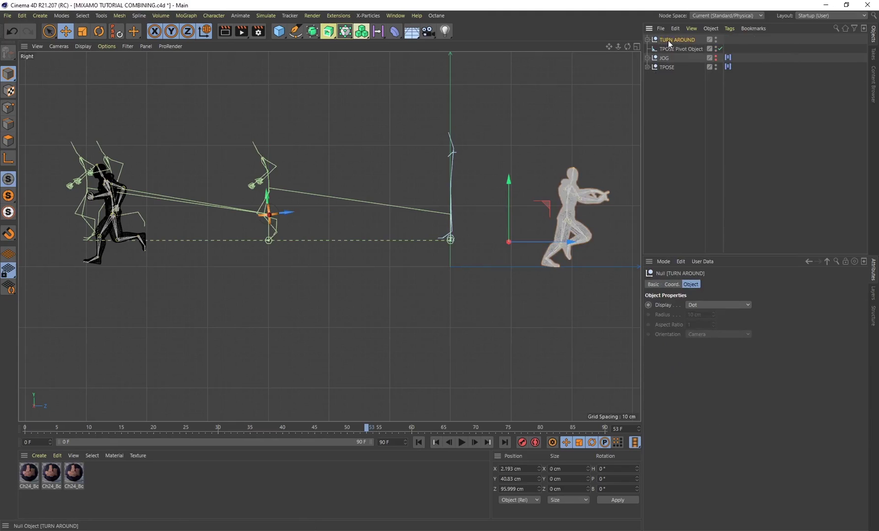
Step: Add a motion clip from the TURN AROUND null covering frames 0 to 59 with position, rotation and parameter included
left_click(239, 15)
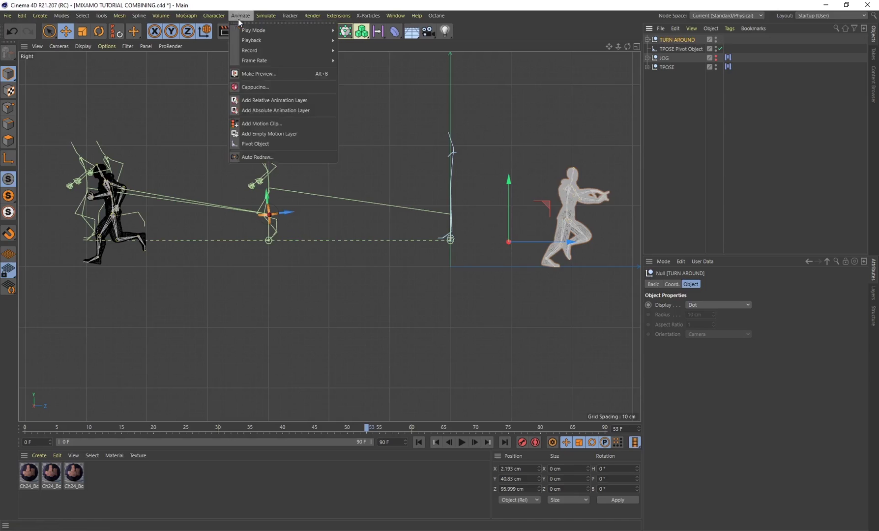
left_click(274, 125)
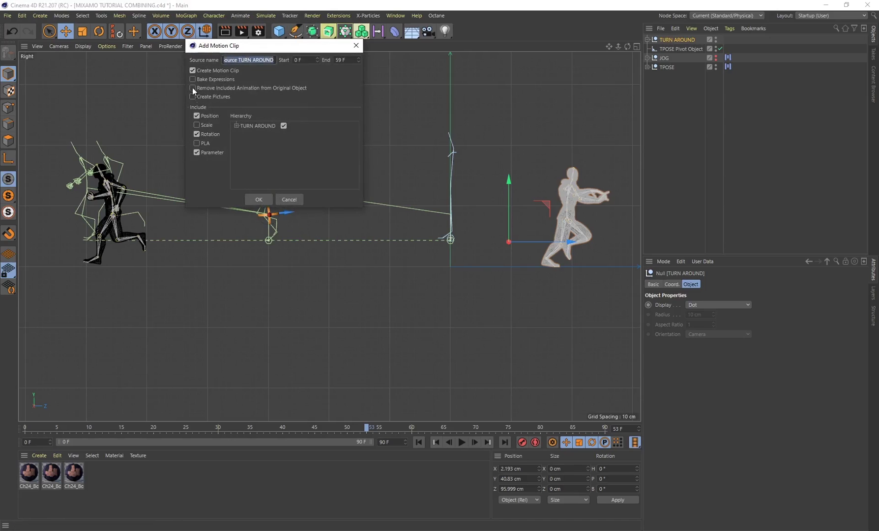
left_click(258, 200)
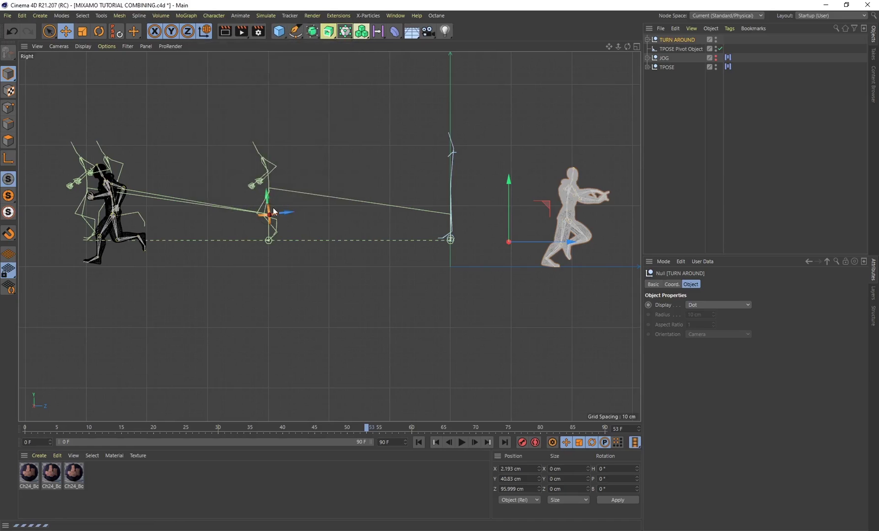
Step: Place the TURN AROUND motion source on the TPOSE rig's Layer 0 at frame 51, overlapping the end of the second JOG clip
middle_click(261, 298)
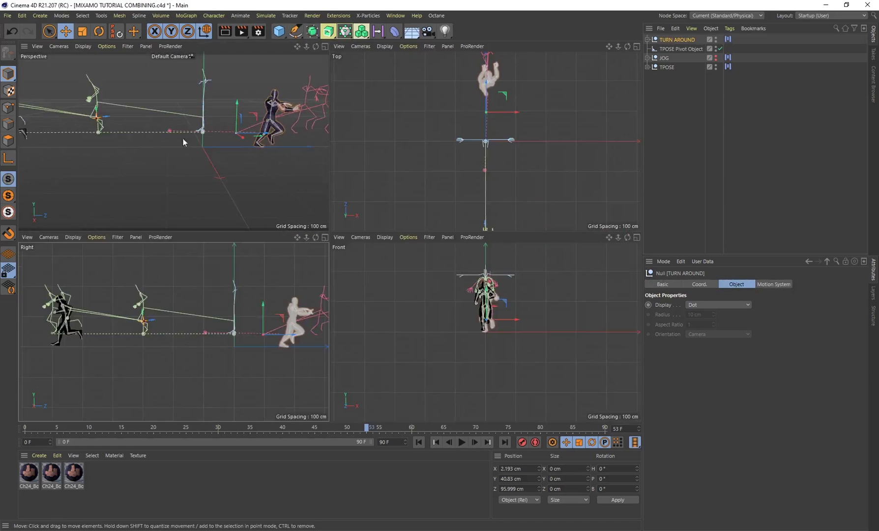
middle_click(186, 142)
left_click_drag(310, 271, 357, 253, "alt")
scroll(350, 255, "down", 5)
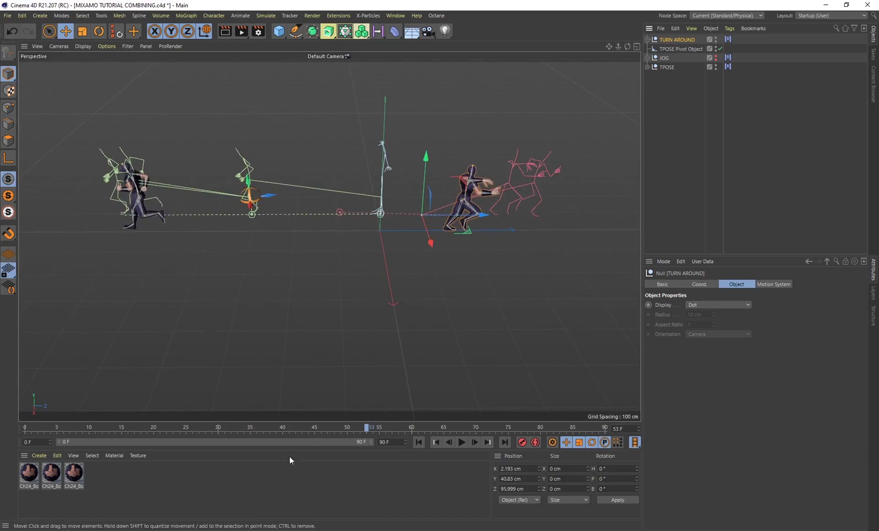
key("shift+F3")
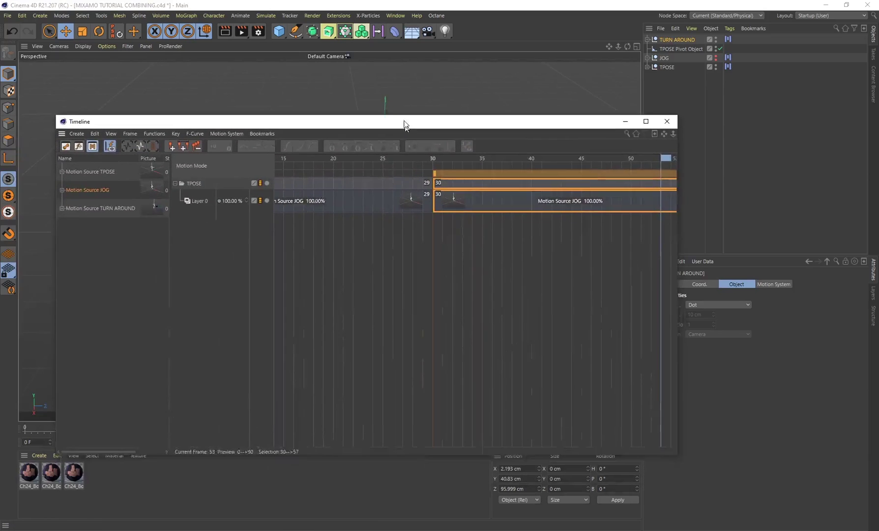
left_click_drag(652, 97, 678, 94)
mouse_move(473, 160)
left_mouse_down()
mouse_move(503, 170)
mouse_move(519, 162)
mouse_move(460, 164)
left_mouse_up()
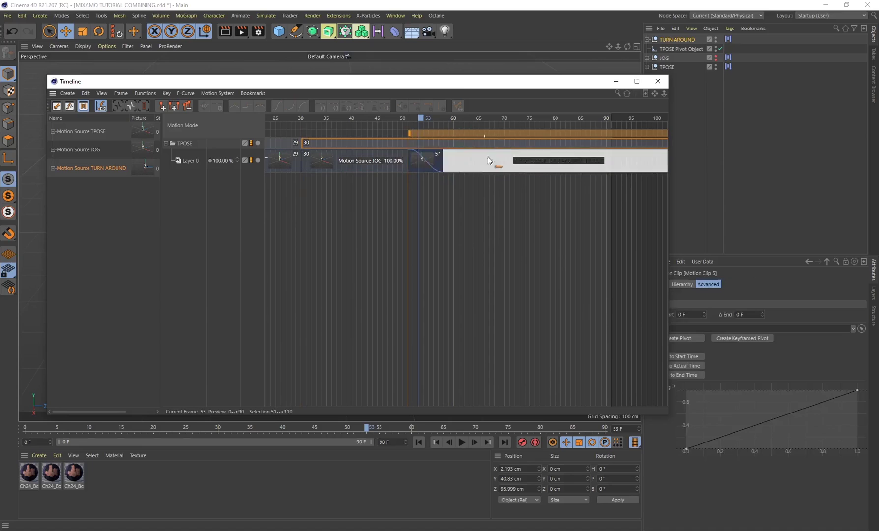
Step: Clear the Timeline from the viewport, hide the TURN AROUND character and scrub the animation to frame 59
left_click_drag(477, 80, 0, 113)
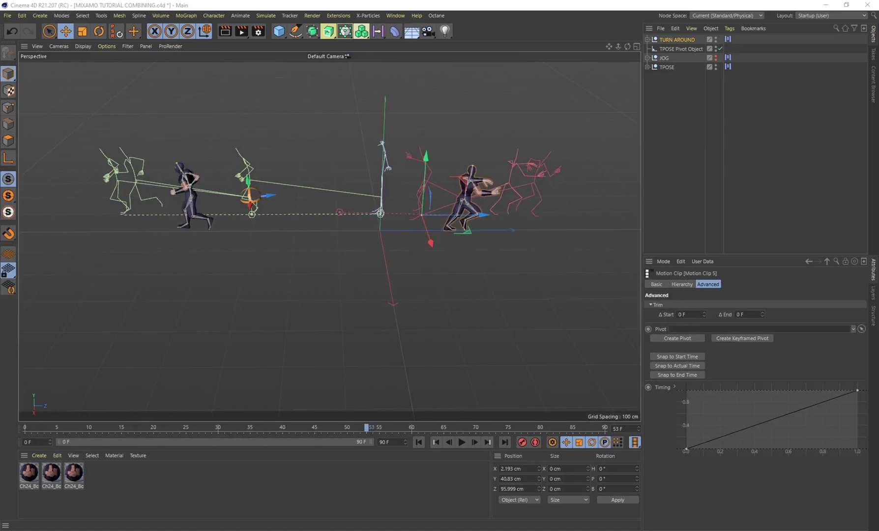
left_click(716, 37)
left_click_drag(28, 427, 402, 431)
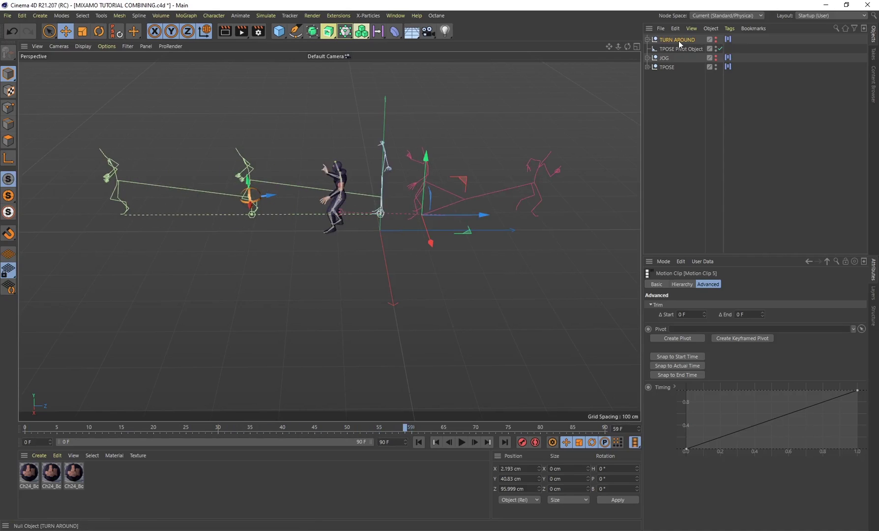
Step: Create a pivot object for the TURN AROUND clip and close the Timeline
key("shift+F3")
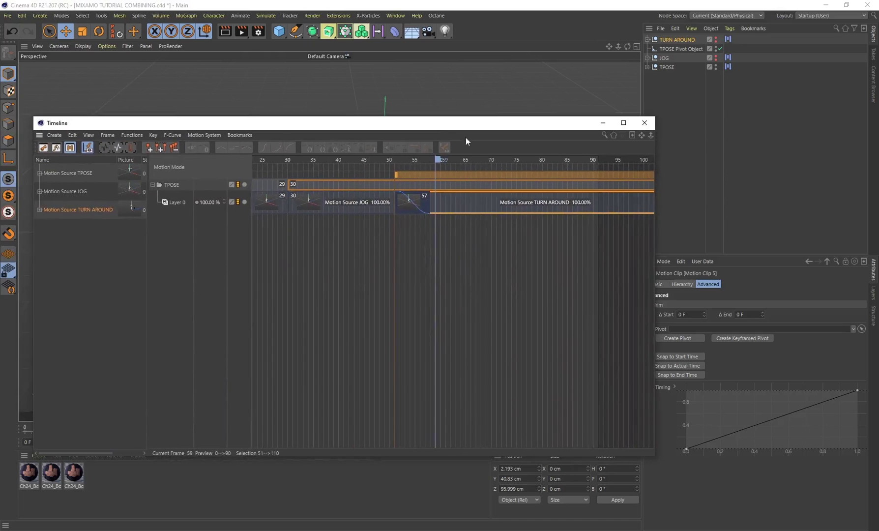
left_click_drag(499, 123, 411, 123)
left_click(678, 338)
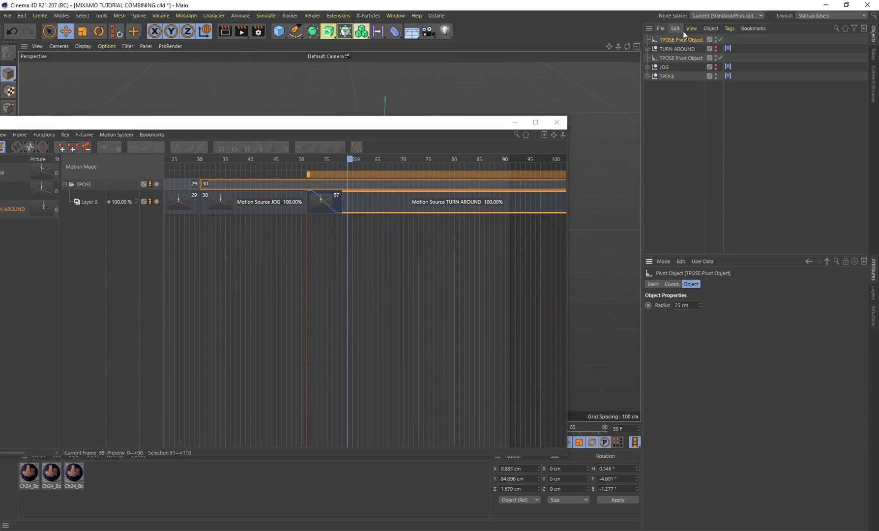
left_click_drag(391, 122, 153, 118)
key("shift+F3")
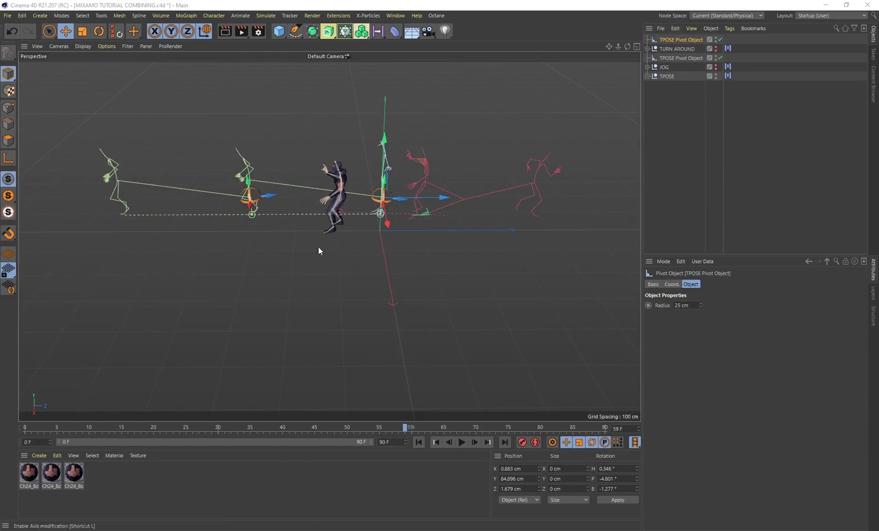
Step: Move the turn-around clip's pivot object roughly along Z to about -689 cm and switch to the Right view
left_click_drag(432, 202, 339, 194)
mouse_move(406, 420)
left_mouse_down()
mouse_move(195, 417)
mouse_move(406, 421)
left_mouse_up()
left_click_drag(349, 197, 144, 198)
middle_click(231, 271)
middle_click(168, 268)
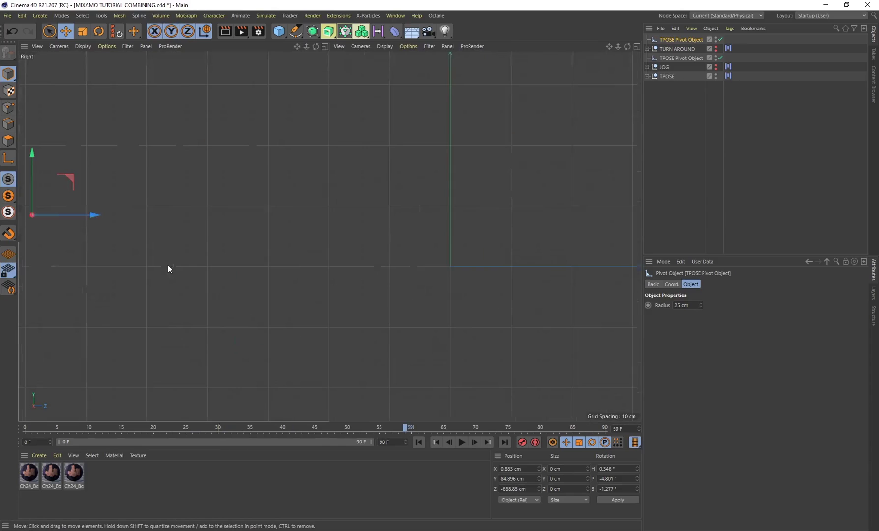
Step: Align the turn-around with the second jog by adjusting its pivot to about -515 cm in Z and 86 cm in Y, checking nearby frames
middle_click_drag(179, 279, 300, 248)
left_click_drag(295, 222, 271, 218)
mouse_move(406, 428)
left_mouse_down()
mouse_move(279, 428)
mouse_move(406, 428)
left_mouse_up()
left_click_drag(284, 224, 322, 229)
left_click_drag(405, 426, 390, 413)
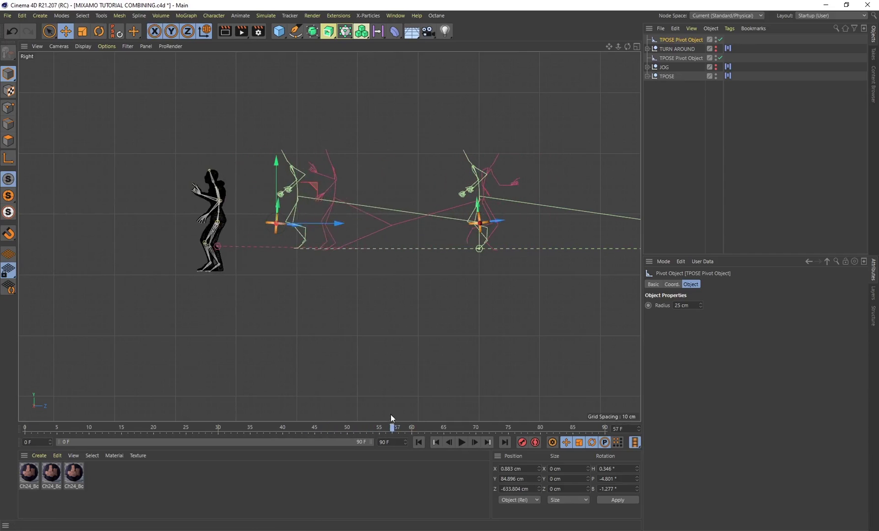
left_click_drag(328, 222, 402, 229)
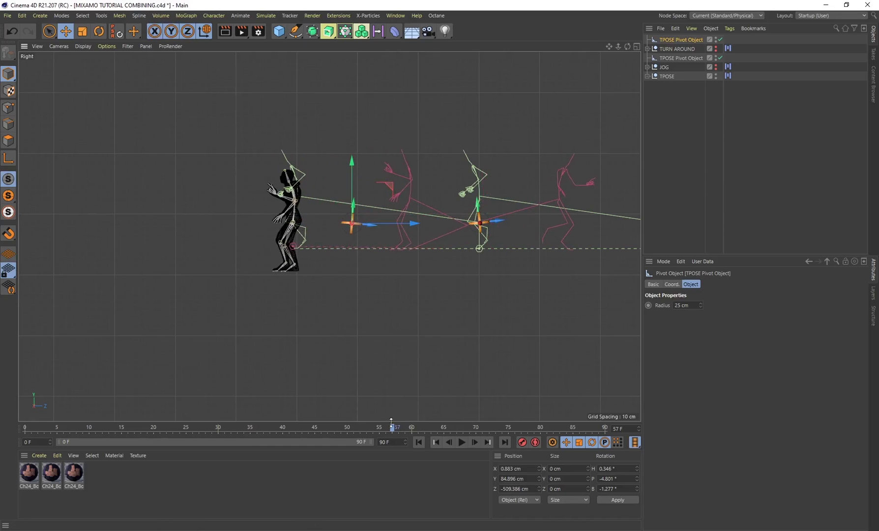
left_click_drag(376, 429, 328, 430)
left_click_drag(408, 224, 399, 224)
left_click_drag(347, 163, 342, 165)
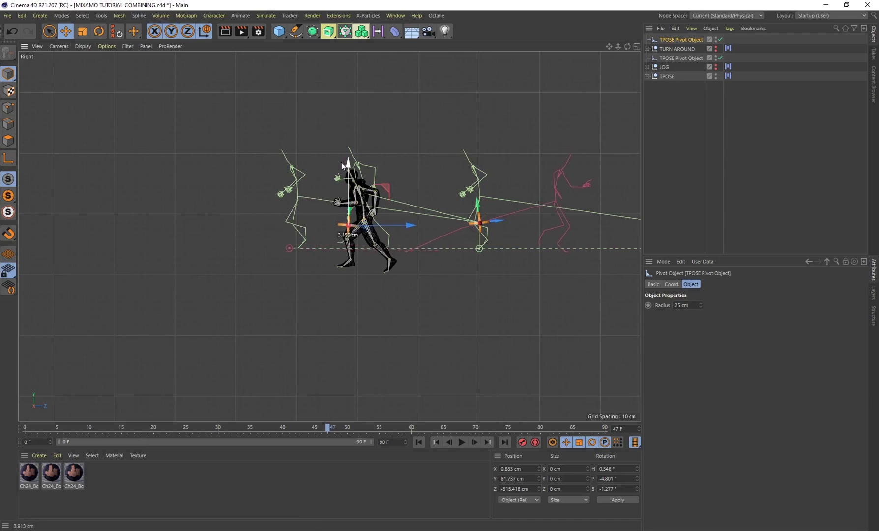
key("ctrl+z")
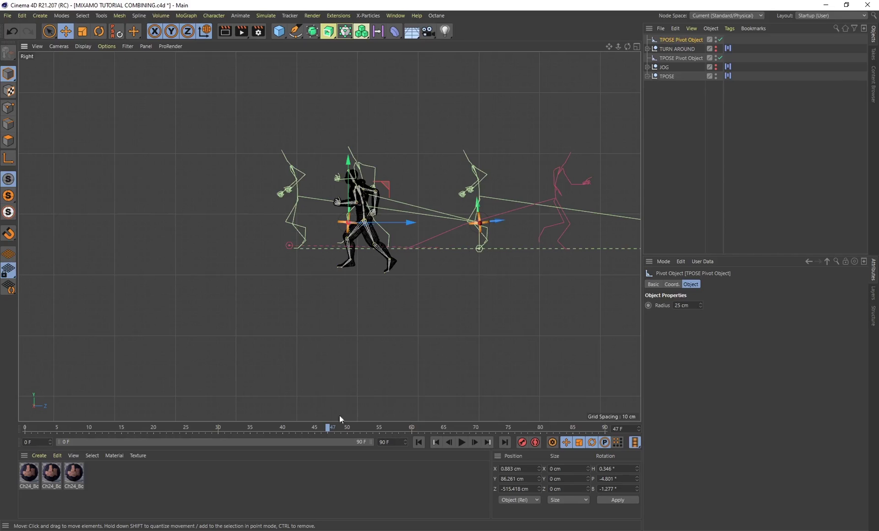
Step: Scrub and play the animation to check the transition from the jog into the turn-around
left_click_drag(331, 427, 515, 430)
left_click(462, 443)
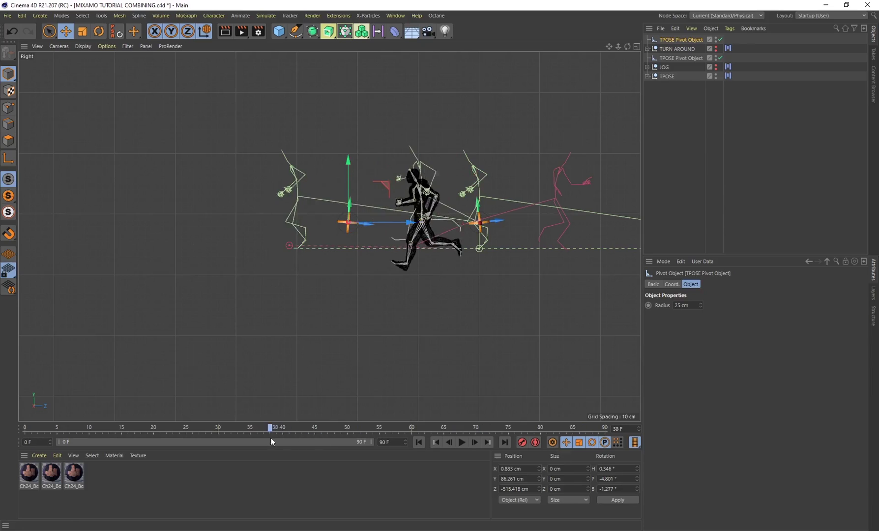
left_click(462, 443)
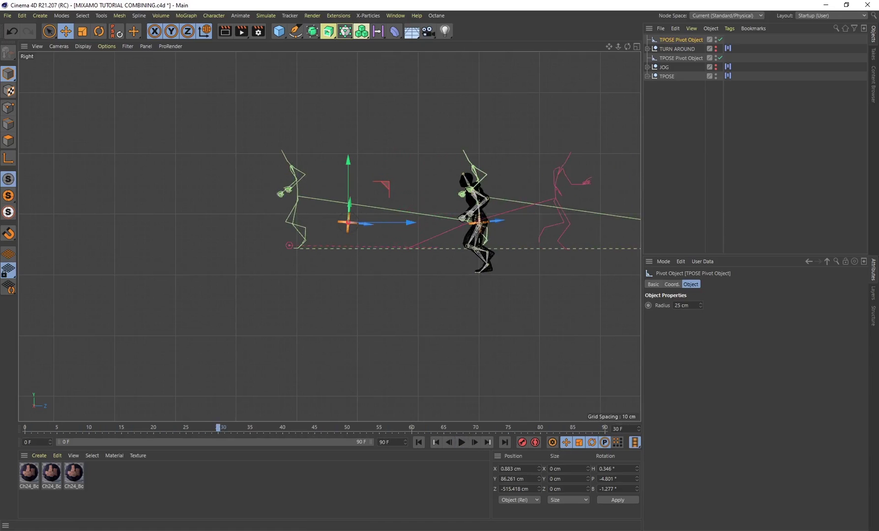
Step: Merge Fall Flat.fbx from the Mixamo Animations folder into the scene with the default import settings, without reassigning included takes
key("shift+F3")
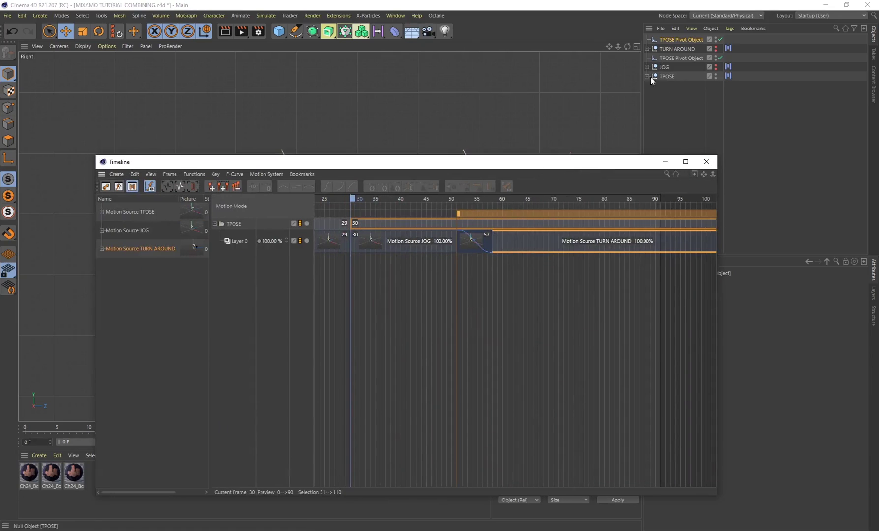
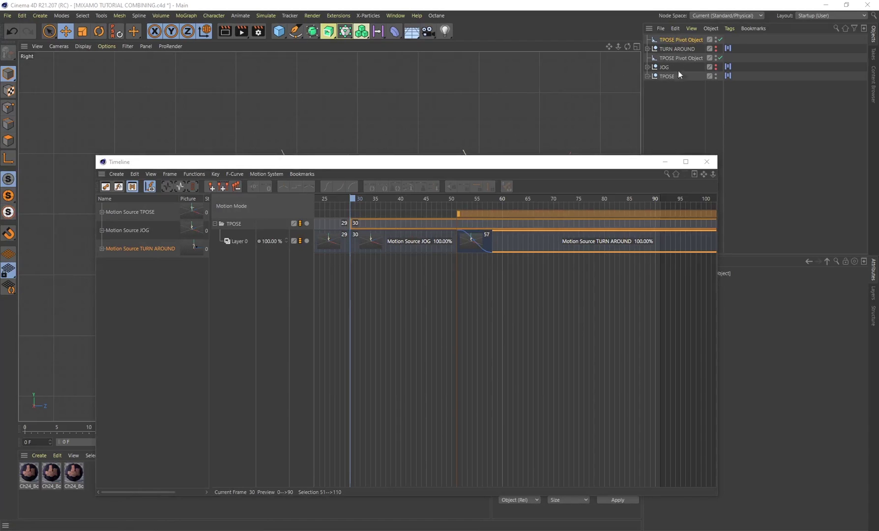
left_click(660, 28)
left_click(689, 43)
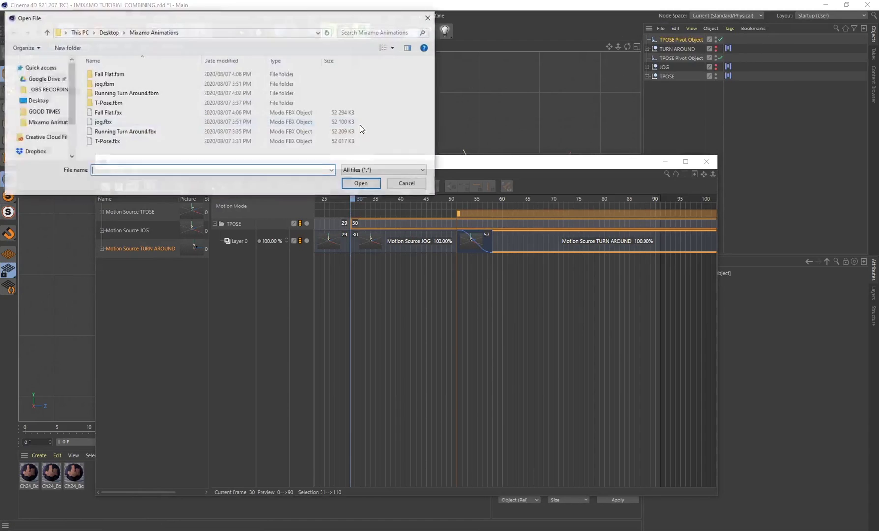
left_click(122, 113)
left_click(368, 187)
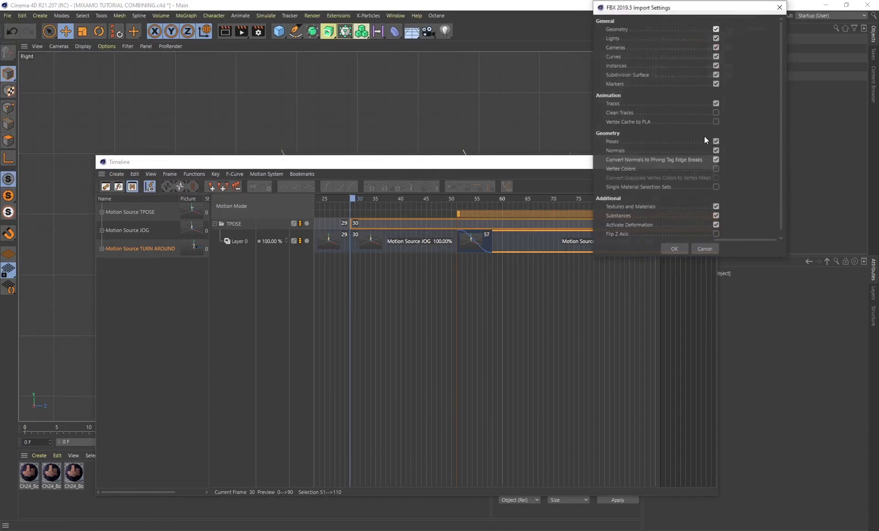
left_click(672, 249)
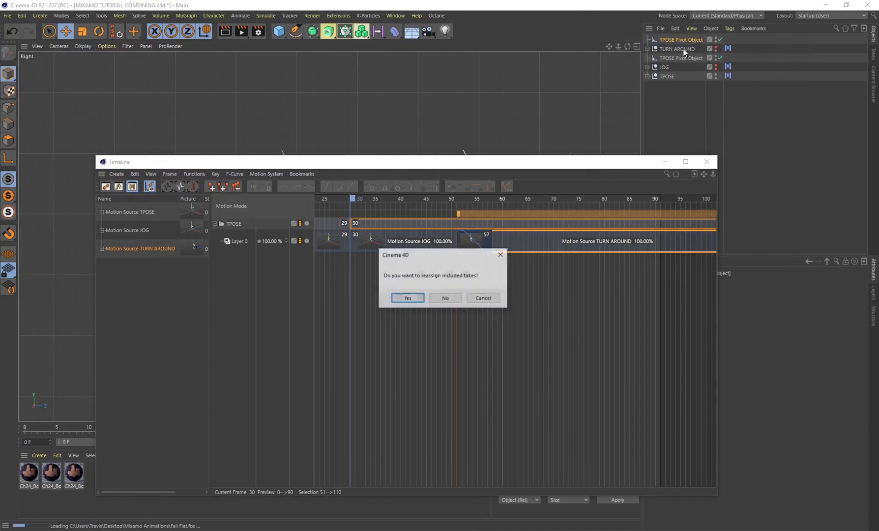
left_click(446, 297)
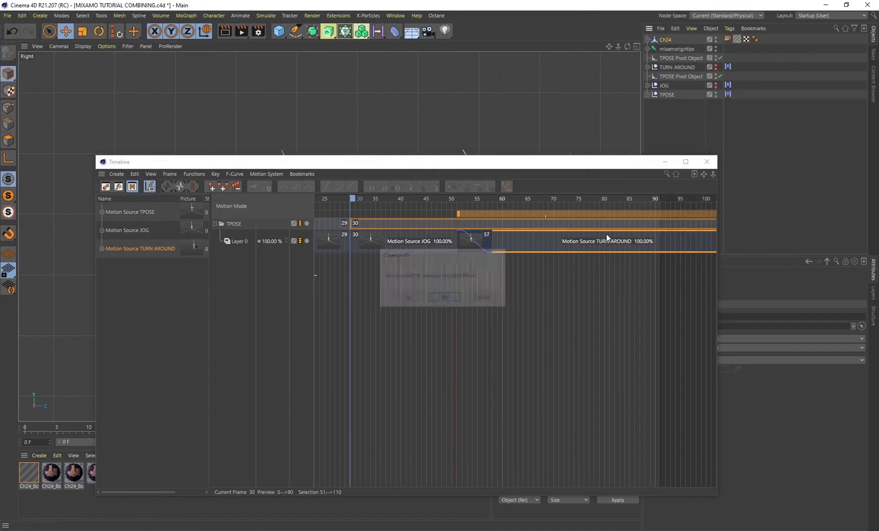
Step: Group the newly imported Ch24 mesh and mixamorig:Hips rig under a null named FALL
right_click(671, 46)
left_click(697, 376)
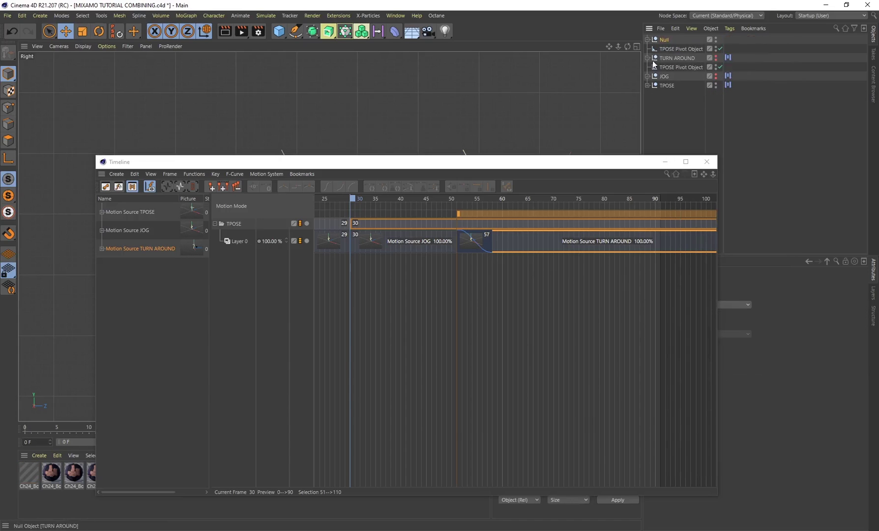
double_click(666, 39)
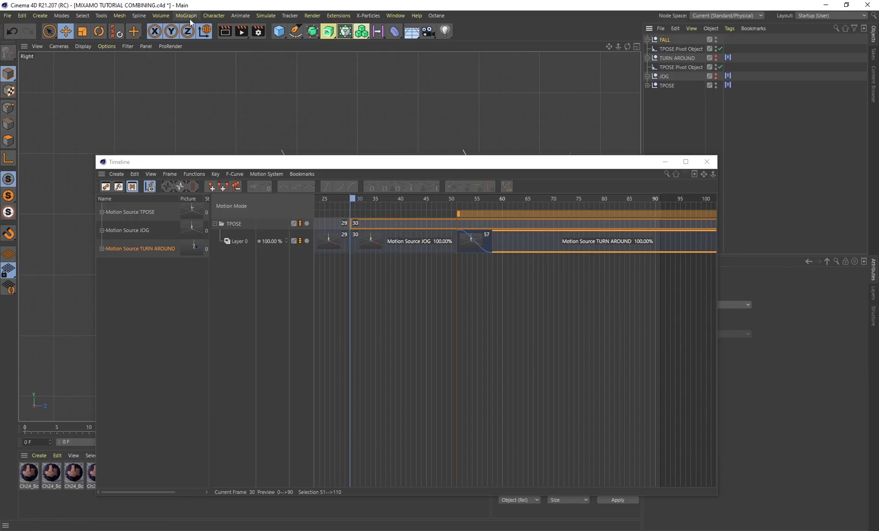
Step: Add a motion clip from the FALL null, making its animation available as a motion source
left_click(240, 15)
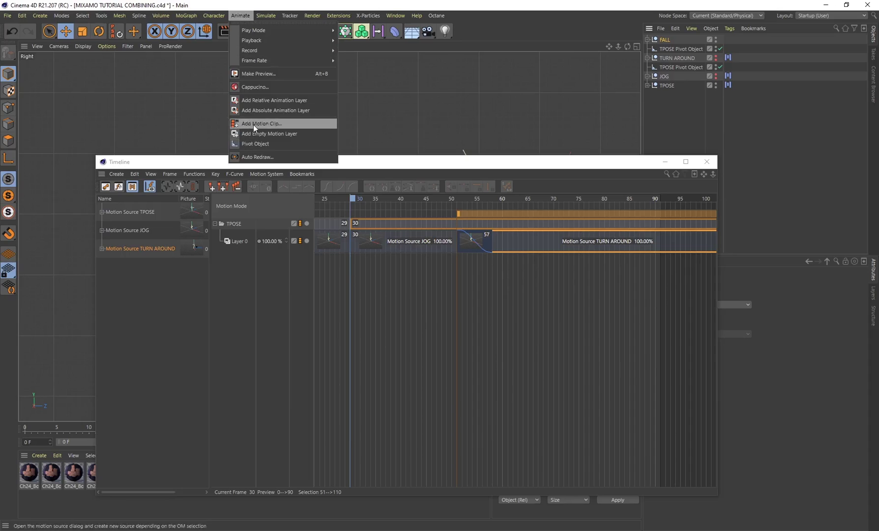
left_click(253, 125)
left_click(237, 199)
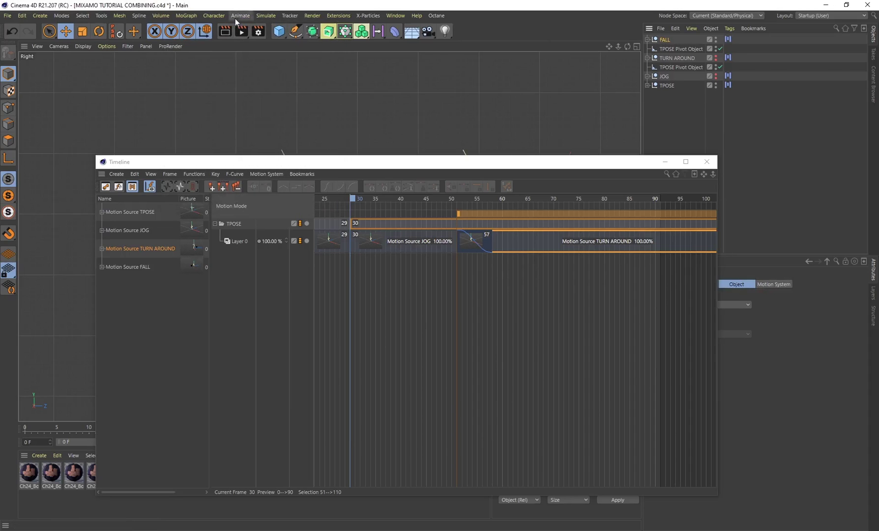
Step: Hide the FALL null and place Motion Source FALL on Layer 0 from frame 100, overlapping the end of the TURN AROUND clip
left_click_drag(491, 175, 342, 86)
left_click(716, 39)
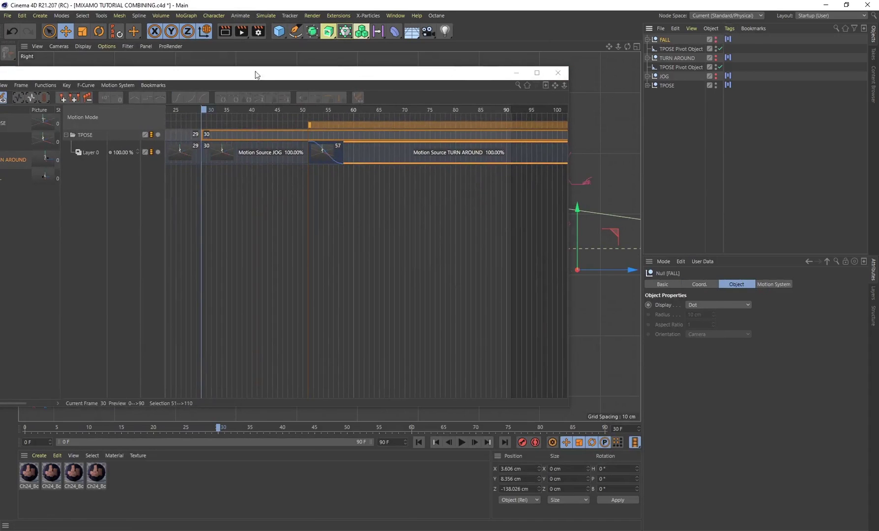
left_click_drag(255, 74, 372, 75)
left_click_drag(565, 77, 498, 84)
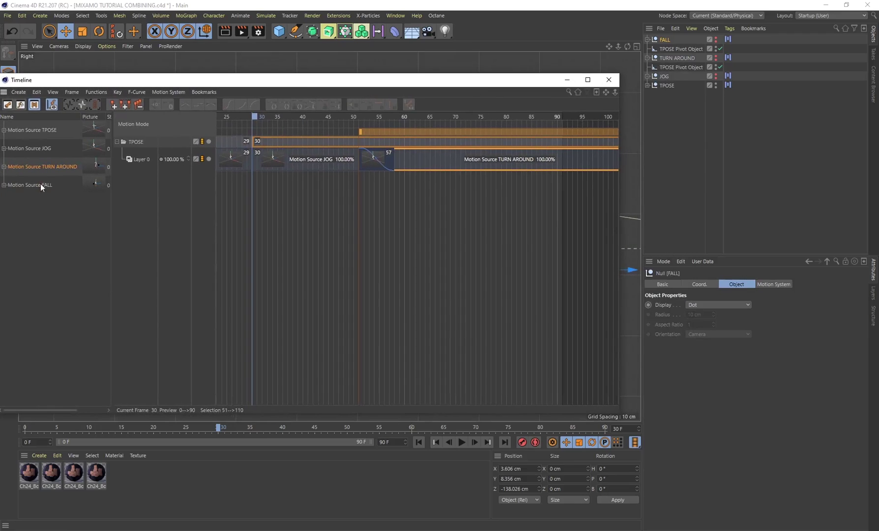
left_click_drag(605, 93, 305, 93)
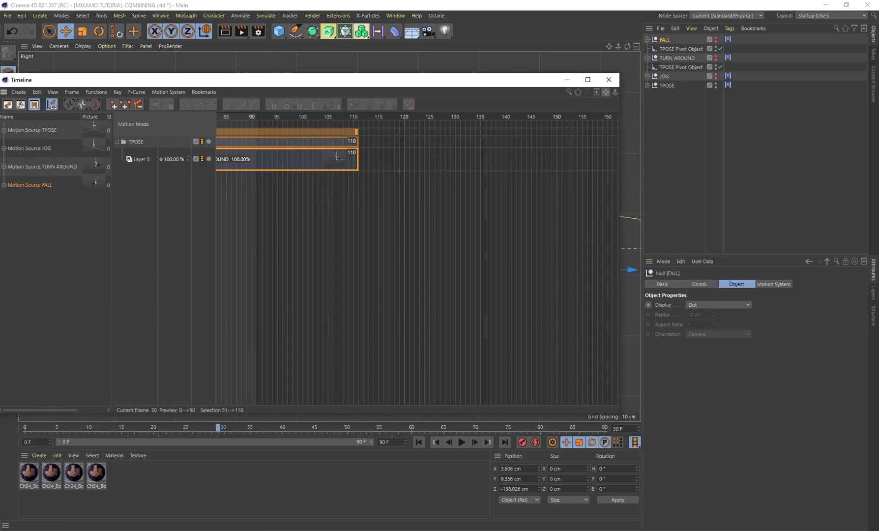
left_click_drag(413, 174, 371, 161)
left_click(608, 79)
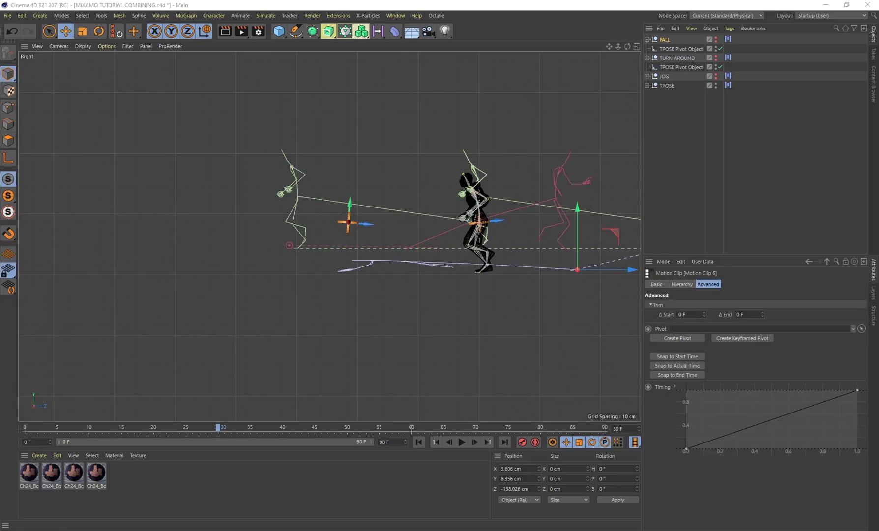
Step: Extend the project length and preview range to 200 frames, and scrub to the start of the fall around frame 114
middle_click_drag(573, 162, 310, 147, "alt")
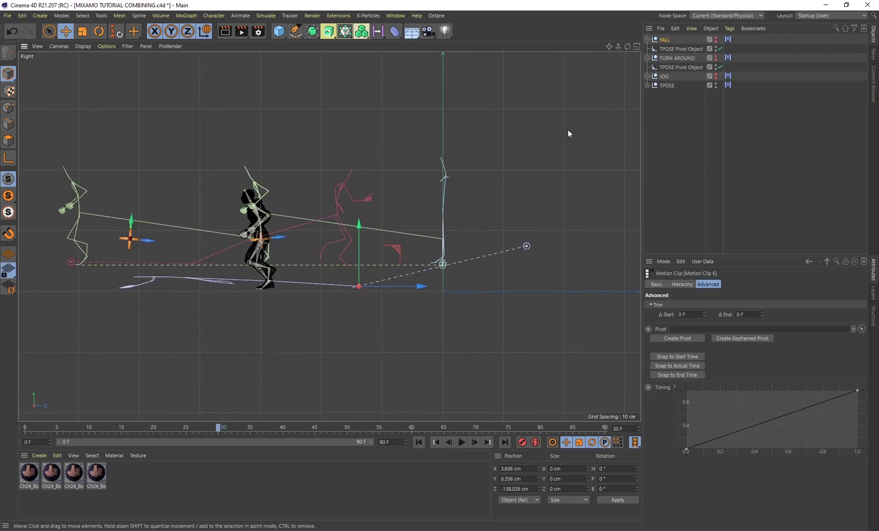
left_click_drag(220, 430, 547, 427)
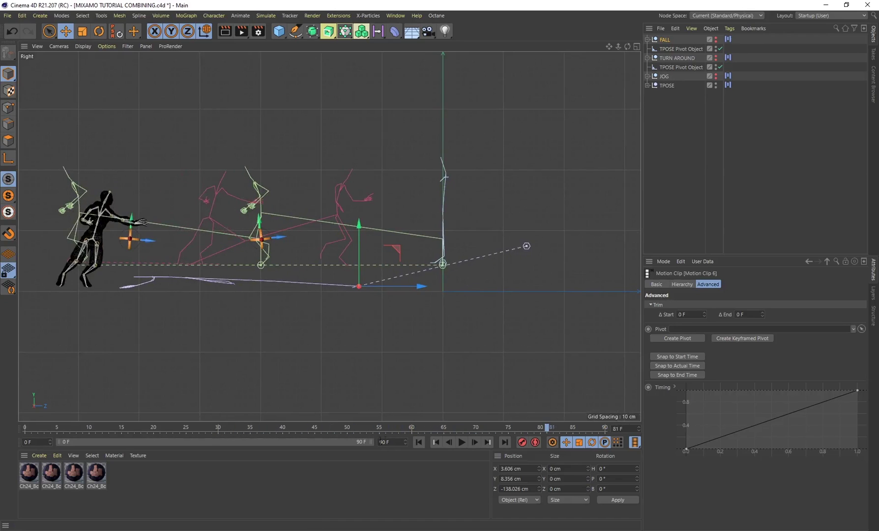
left_click(390, 441)
type("200")
key("Return")
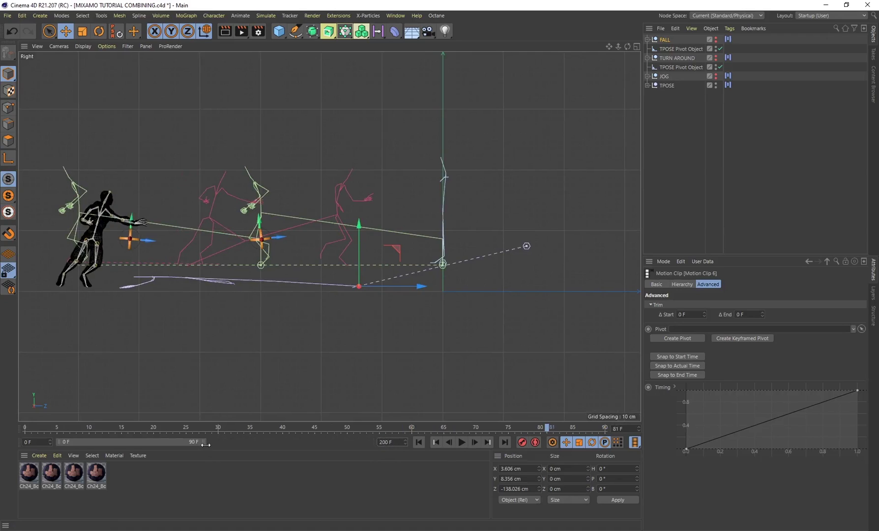
left_click_drag(206, 444, 373, 448)
left_click_drag(264, 431, 355, 432)
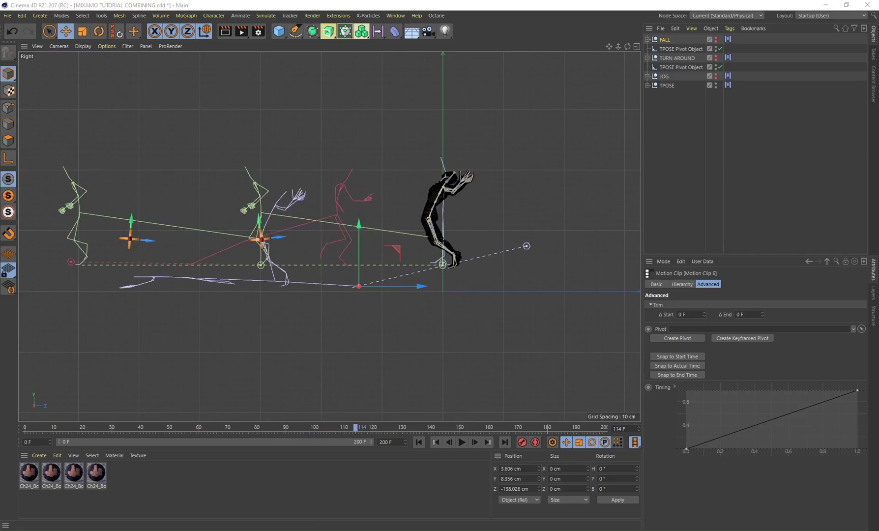
Step: Create a pivot for the FALL motion clip and move it along Z to about -356 cm
key("shift+F3")
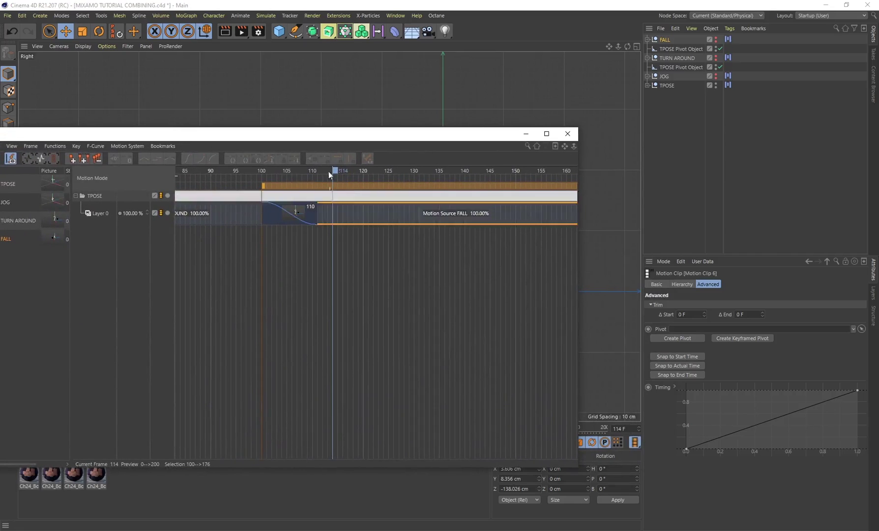
left_click(682, 339)
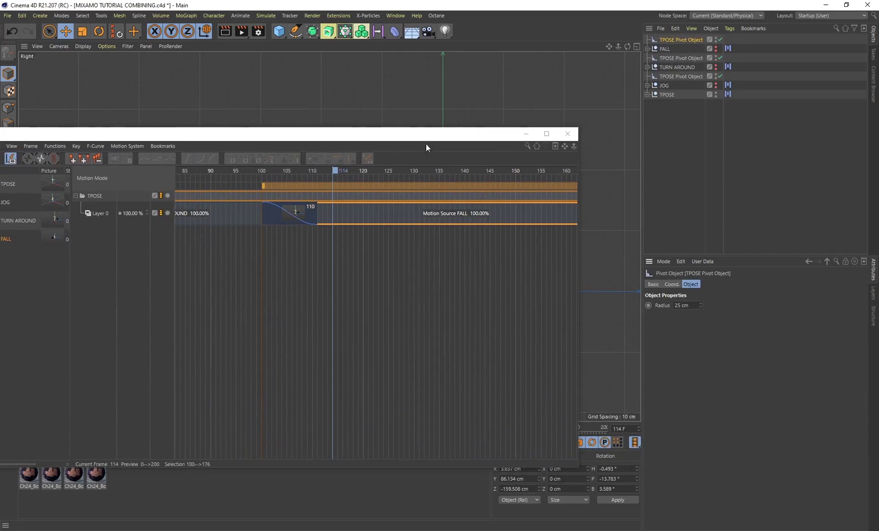
key("shift+F3")
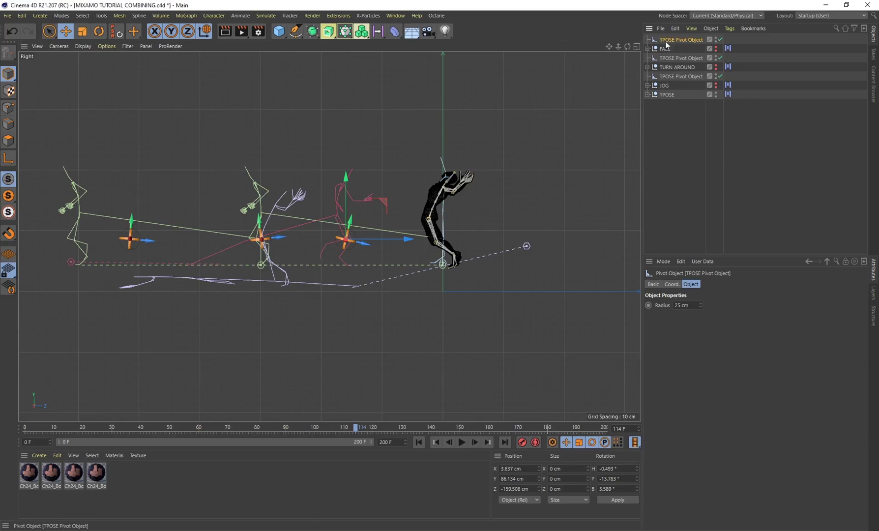
key("e")
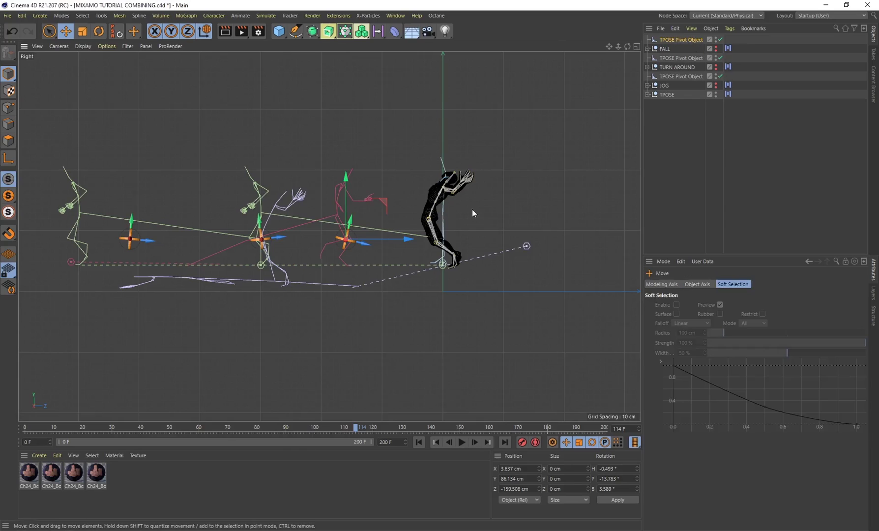
left_click_drag(376, 246, 284, 274)
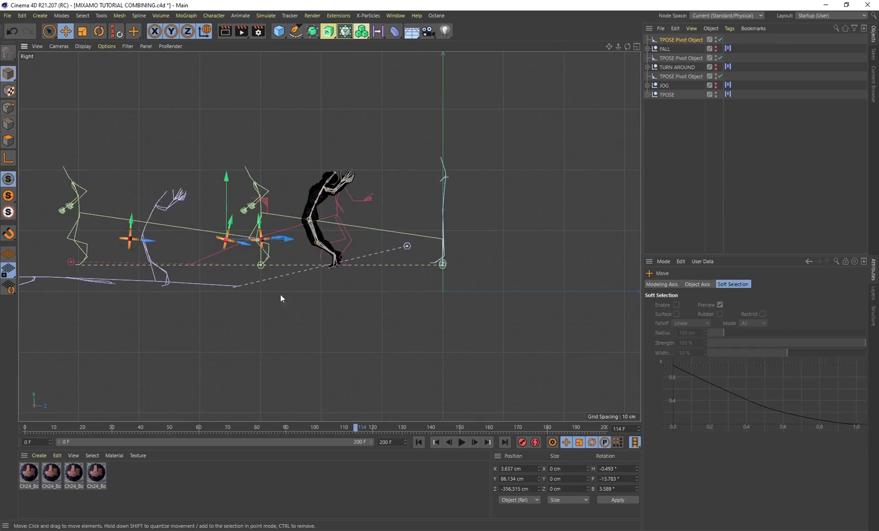
Step: Rotate the FALL clip's pivot to a heading of about 191° and a pitch of about -11° to face the turned-around direction
middle_click(223, 321)
middle_click(157, 170)
scroll(197, 202, "down", 5)
middle_click_drag(279, 266, 312, 333, "alt")
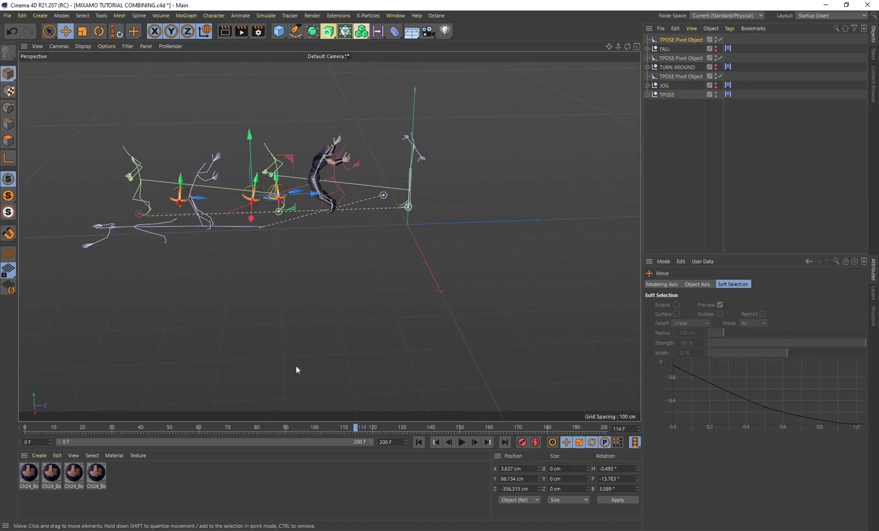
mouse_move(350, 428)
left_mouse_down()
mouse_move(433, 428)
mouse_move(216, 426)
mouse_move(367, 427)
left_mouse_up()
left_click_drag(295, 286, 354, 147, "alt")
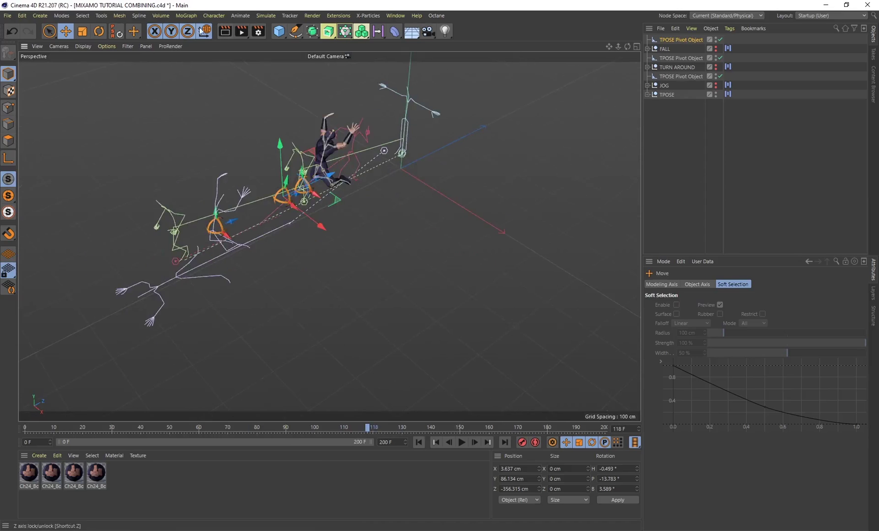
key("r")
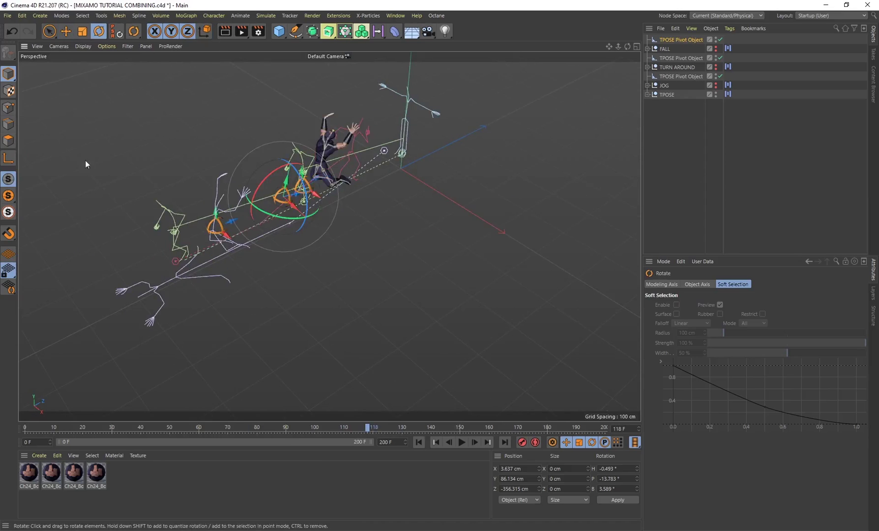
left_click_drag(280, 221, 275, 145)
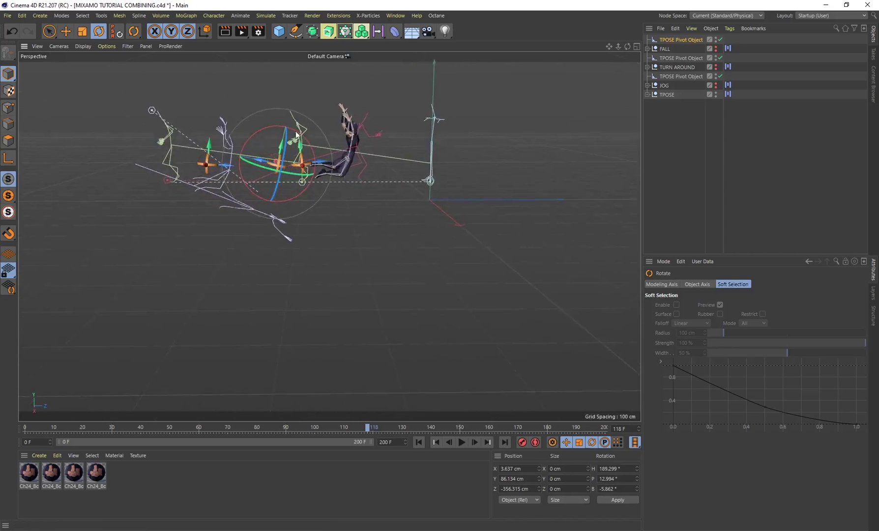
key("ctrl+z")
left_click_drag(281, 225, 337, 139)
left_click_drag(223, 271, 228, 151)
left_click_drag(330, 236, 311, 186, "alt")
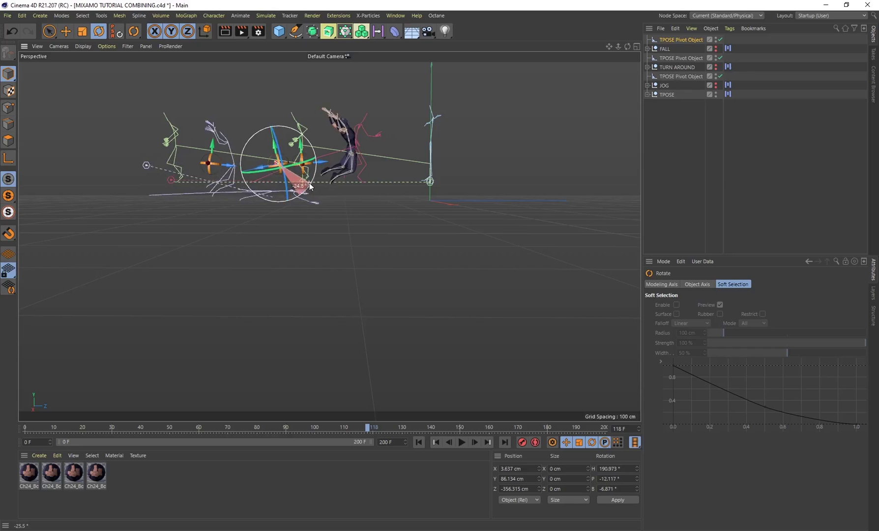
left_click_drag(371, 210, 364, 306, "alt")
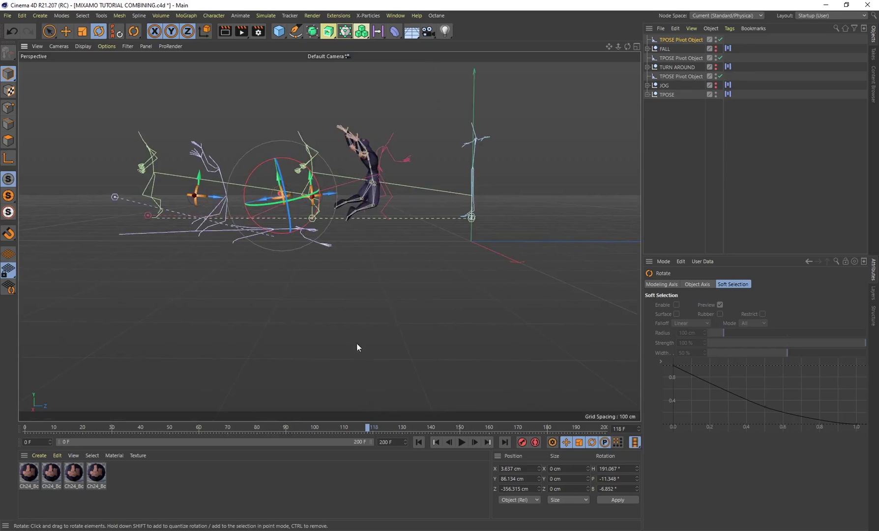
Step: Raise the FALL clip's pivot to about 97 cm in Y at frame 105
left_click_drag(367, 430, 329, 433)
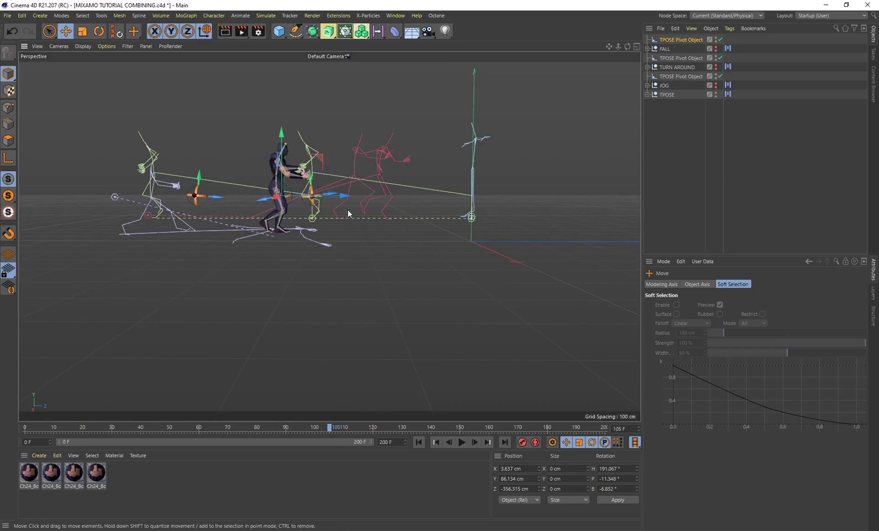
mouse_move(339, 198)
left_mouse_down()
mouse_move(314, 194)
mouse_move(373, 195)
mouse_move(340, 201)
left_mouse_up()
left_click_drag(283, 150, 283, 141)
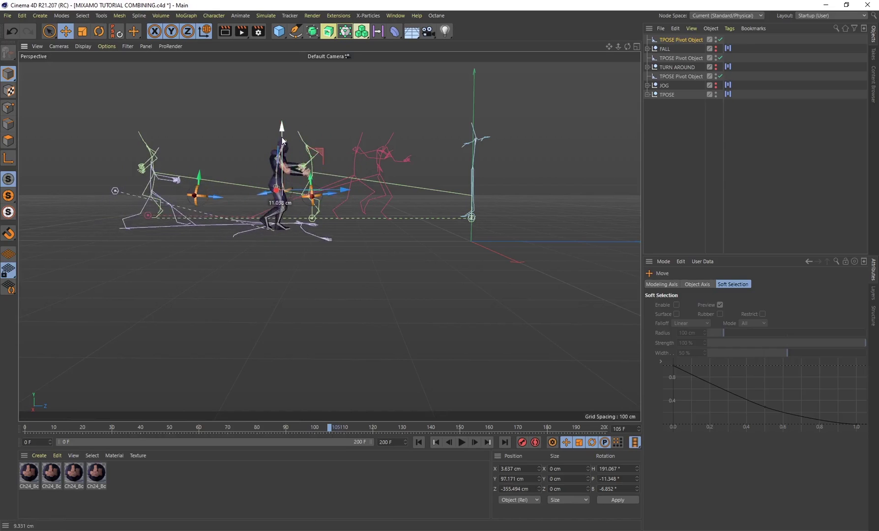
Step: Line up the FALL clip's pivot with the running path at about X 3 cm and Z -434 cm
left_click_drag(236, 239, 413, 214, "alt")
left_click(294, 427)
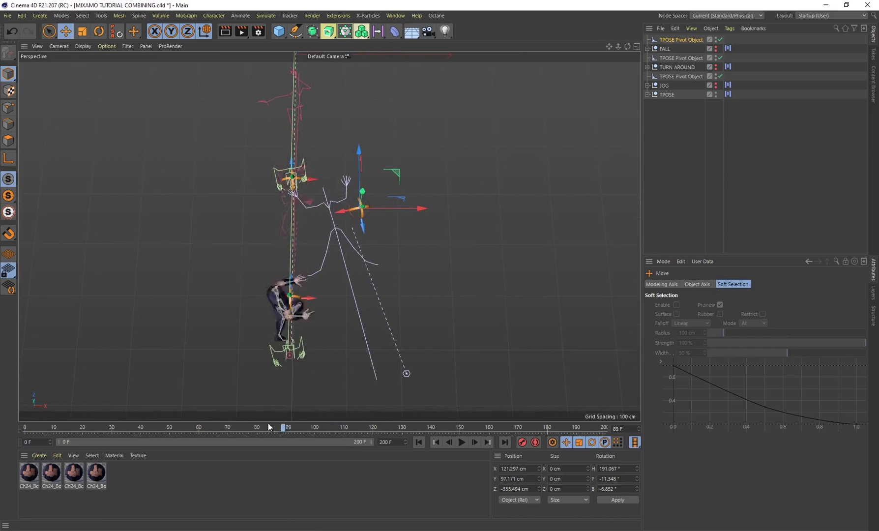
mouse_move(301, 426)
left_mouse_down()
mouse_move(333, 426)
mouse_move(303, 432)
left_mouse_up()
key("ctrl+z")
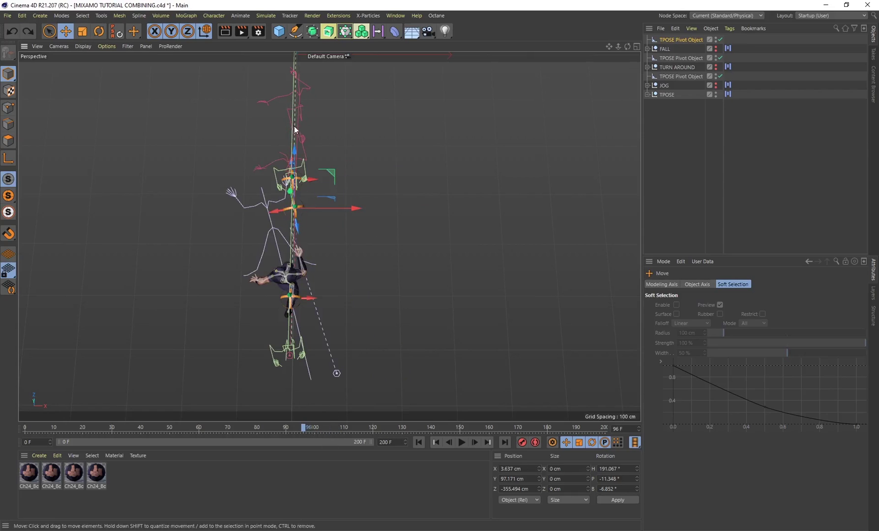
left_click_drag(336, 213, 337, 212)
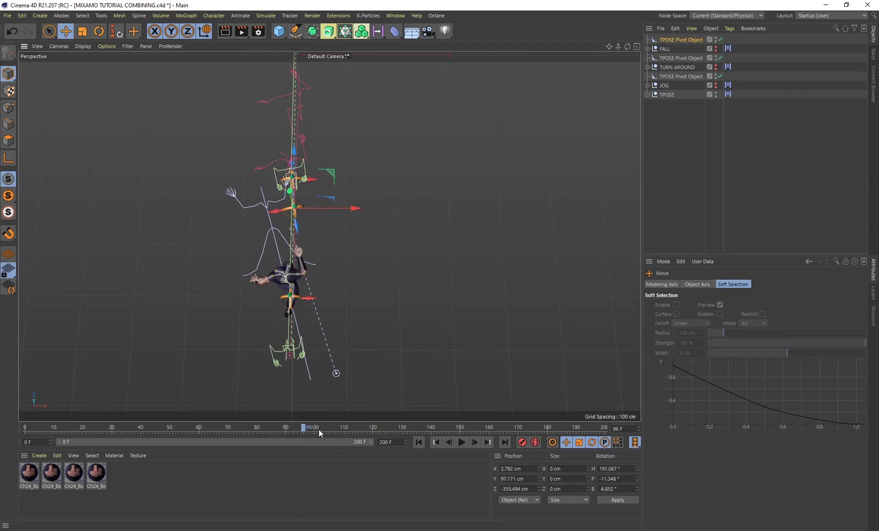
left_click_drag(304, 427, 207, 154)
left_click_drag(401, 169, 370, 345)
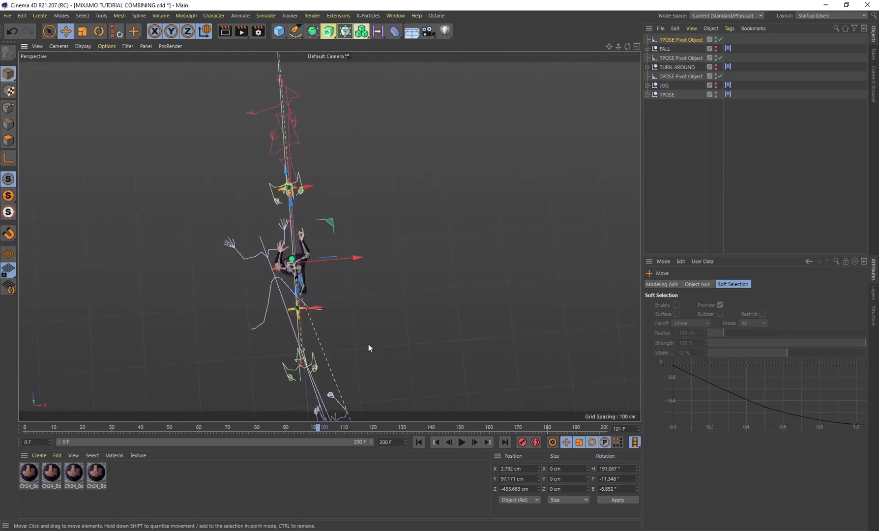
Step: Rotate the FALL clip's pivot to a heading of about 176° and a pitch of about -5°, checking the blend frames
key("r")
left_click_drag(323, 289, 313, 294)
left_click_drag(346, 339, 224, 254, "alt")
mouse_move(324, 432)
left_mouse_down()
mouse_move(269, 418)
mouse_move(360, 421)
mouse_move(329, 426)
left_mouse_up()
left_click_drag(338, 344, 356, 229, "alt")
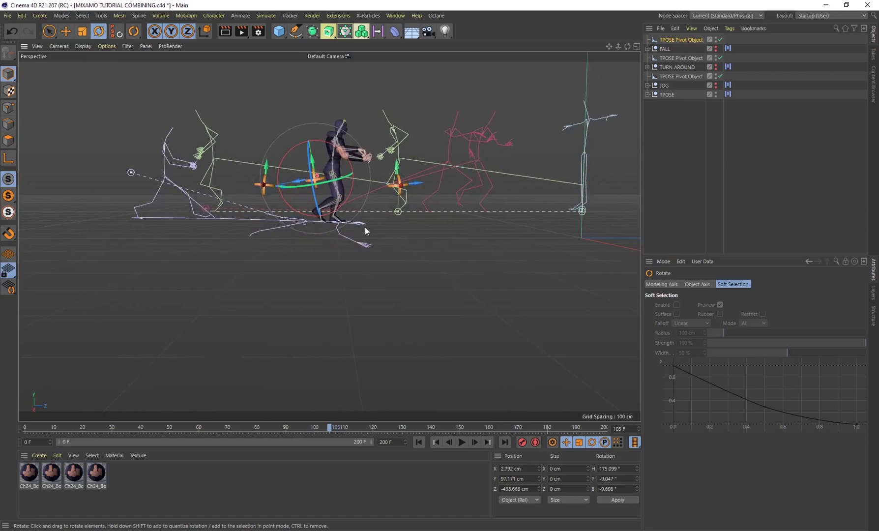
left_click_drag(349, 158, 355, 159)
mouse_move(331, 428)
left_mouse_down()
mouse_move(360, 428)
mouse_move(341, 426)
left_mouse_up()
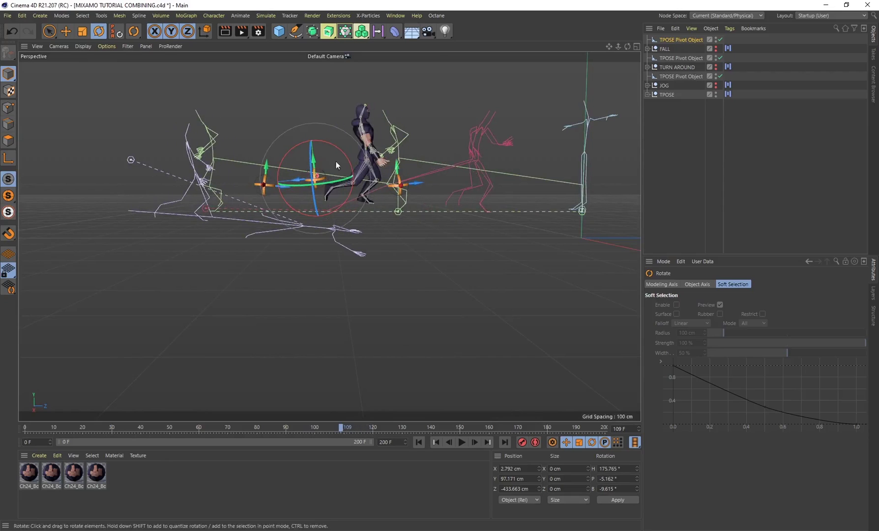
left_click_drag(345, 158, 313, 127)
Step: Lower the FALL clip's pivot to about 47 cm in Y and adjust its pitch to about -4° at frame 106
key("e")
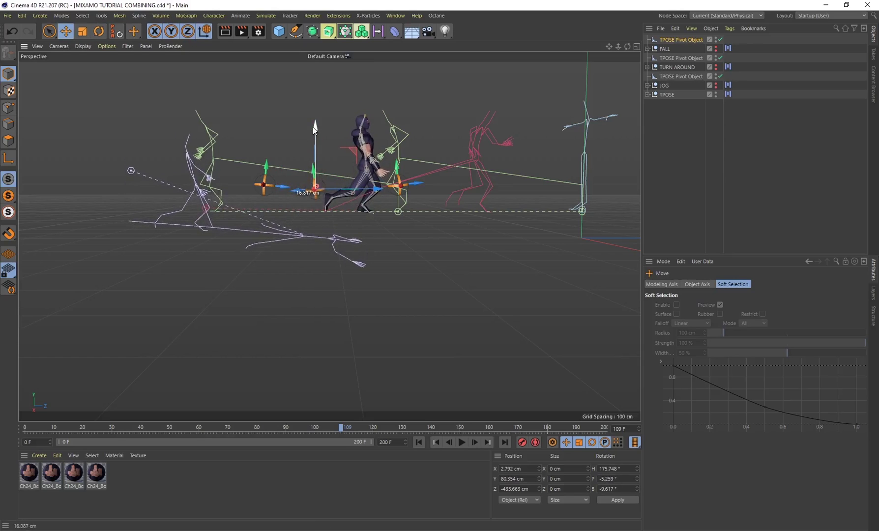
mouse_move(341, 429)
left_mouse_down()
mouse_move(304, 427)
mouse_move(333, 428)
left_mouse_up()
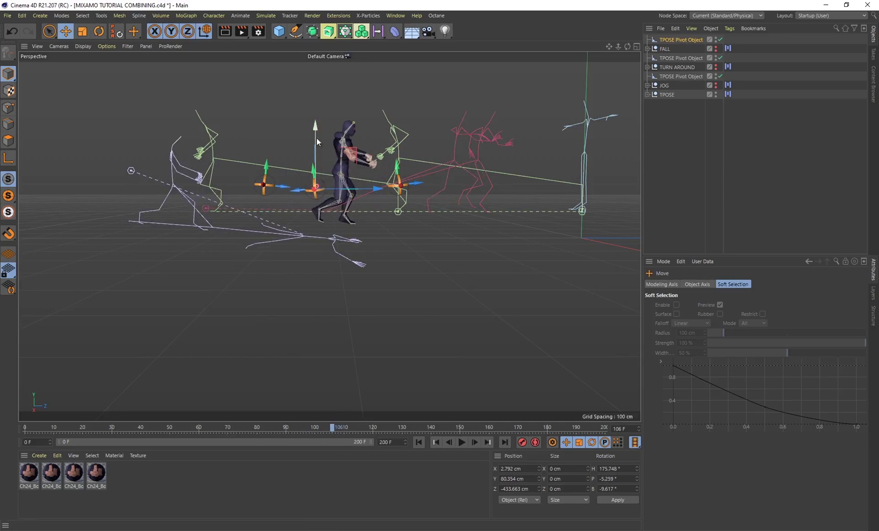
left_click_drag(317, 131, 315, 147)
key("r")
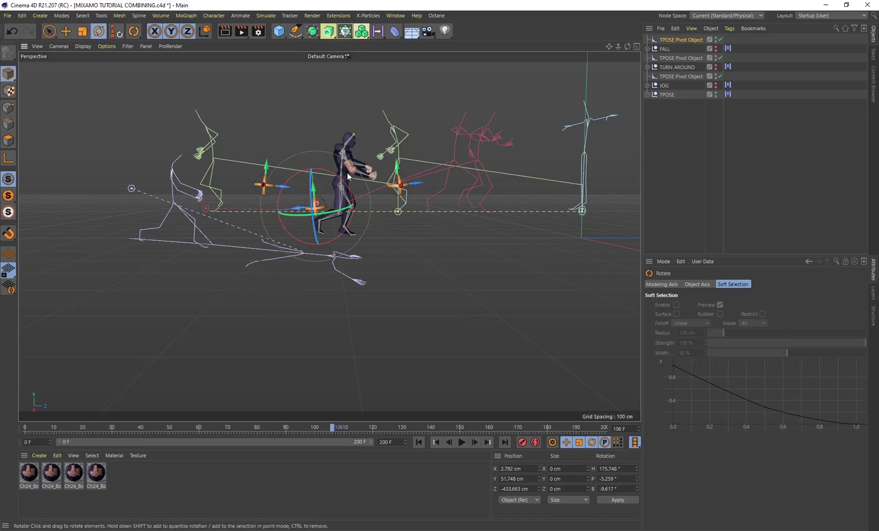
left_click_drag(346, 187, 344, 189)
key("e")
left_click_drag(315, 141, 316, 147)
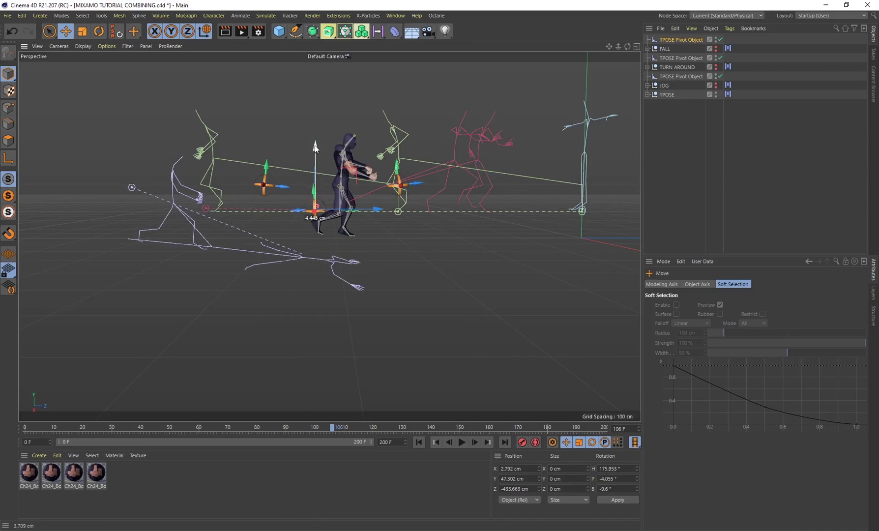
Step: Tilt the FALL clip's pivot to a pitch of about -17° to level the fallen body around frame 134
left_click_drag(332, 430, 411, 433)
key("r")
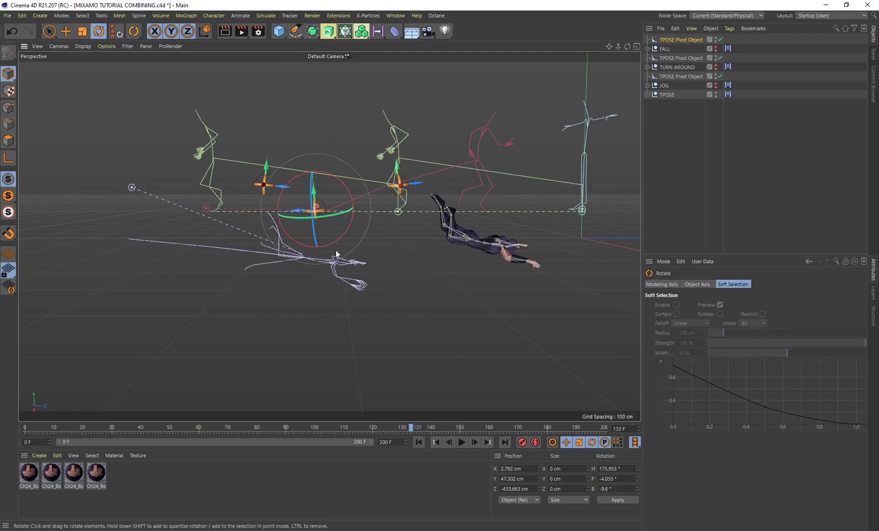
mouse_move(346, 227)
left_mouse_down()
mouse_move(370, 199)
mouse_move(339, 180)
mouse_move(351, 217)
left_mouse_up()
key("ctrl+z")
mouse_move(411, 430)
left_mouse_down()
mouse_move(267, 423)
mouse_move(400, 419)
mouse_move(254, 415)
mouse_move(437, 414)
mouse_move(374, 420)
mouse_move(414, 417)
left_mouse_up()
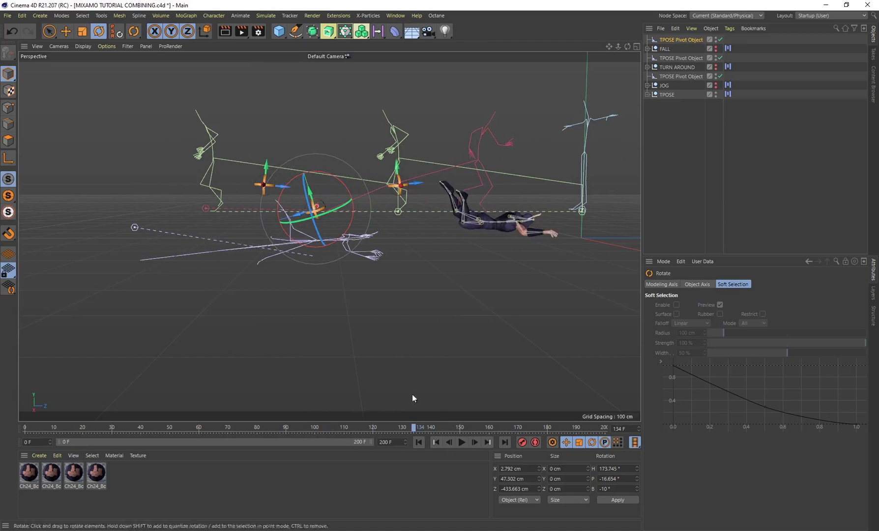
Step: Turn off Ghosting display in the viewport and scrub back through the combined animation
left_click(146, 46)
left_click(127, 46)
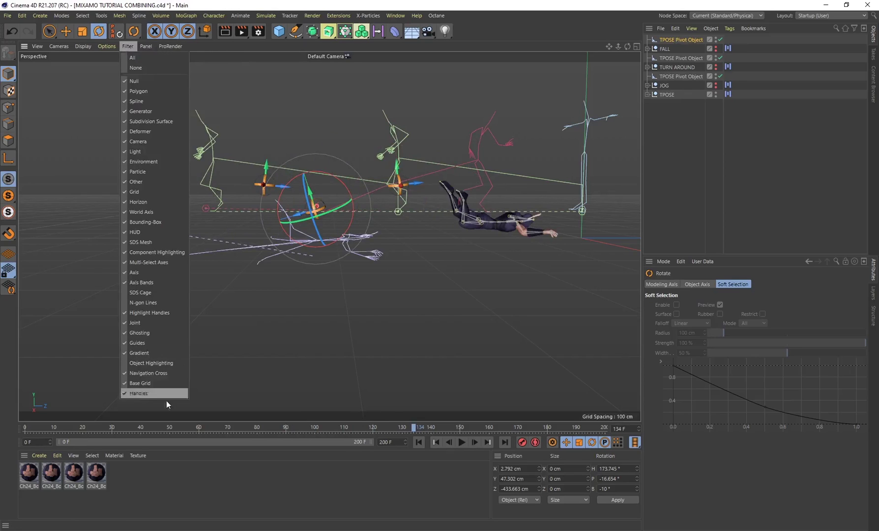
left_click(152, 333)
left_click_drag(417, 431, 173, 427)
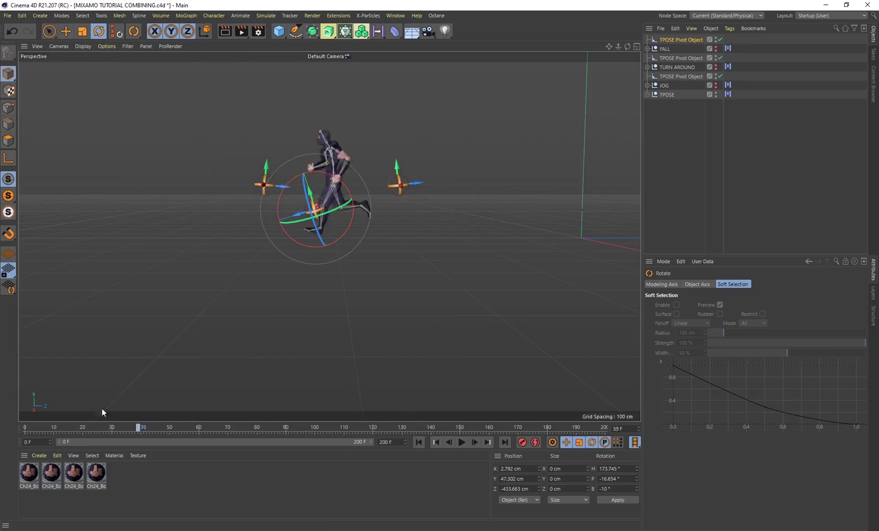
Step: Play and scrub through the combined jog, turn-around and fall animation to review the blends, finishing at frame 0
left_click(461, 442)
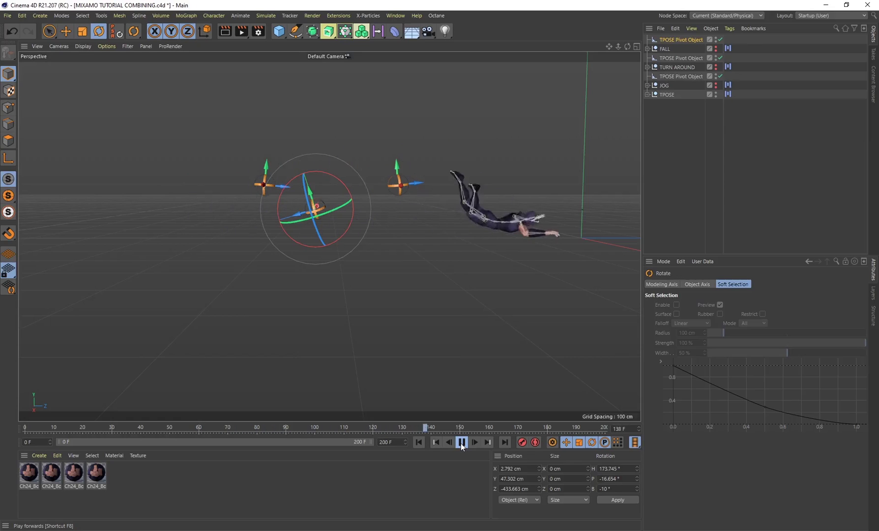
left_click(504, 429)
left_click_drag(503, 429, 126, 425)
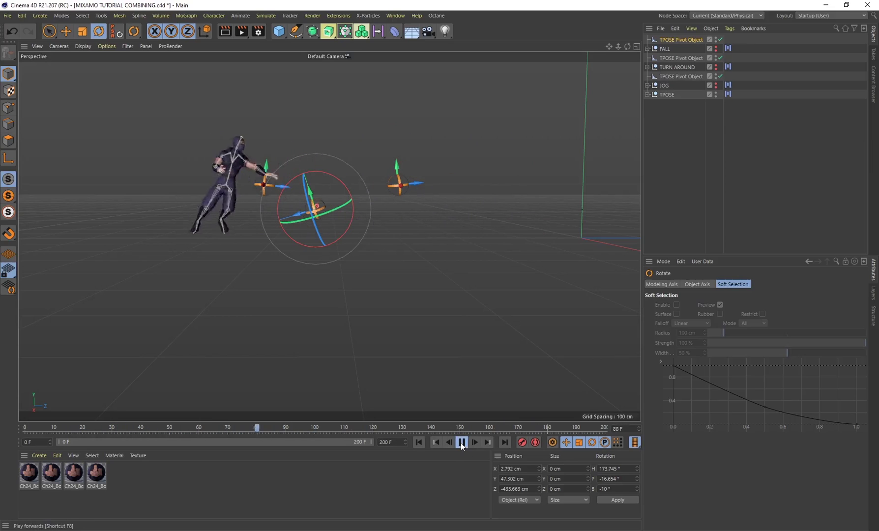
left_click(460, 443)
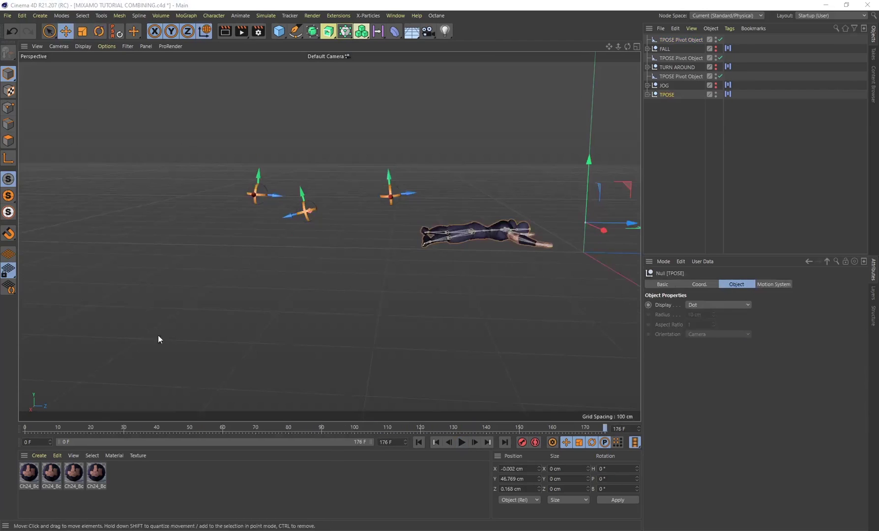
left_click_drag(604, 429, 439, 400)
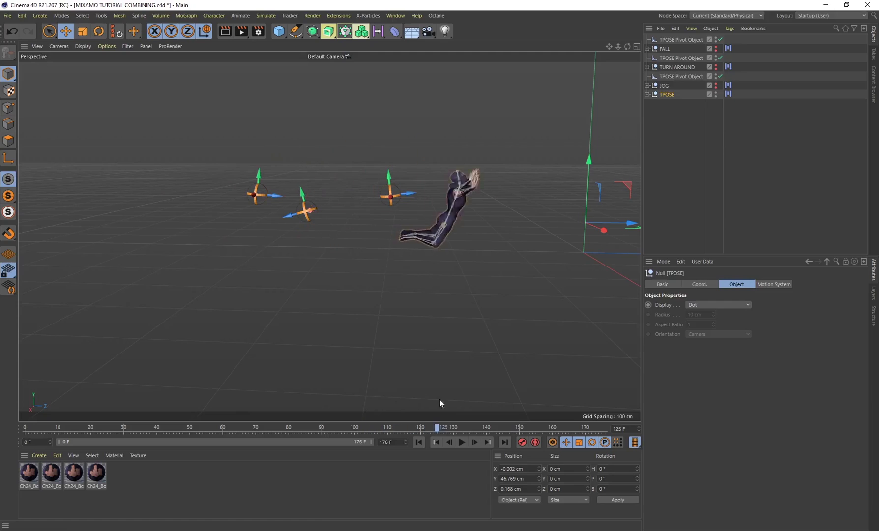
middle_click_drag(401, 157, 353, 161, "alt")
left_click_drag(444, 429, 26, 427)
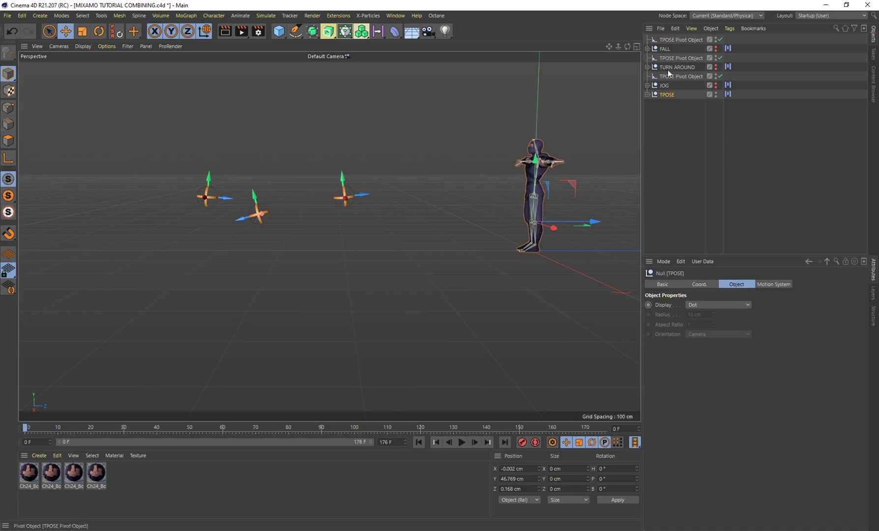
Step: Export the scene as Alembic HDF5 (Legacy) with an end frame of 176
left_click(9, 19)
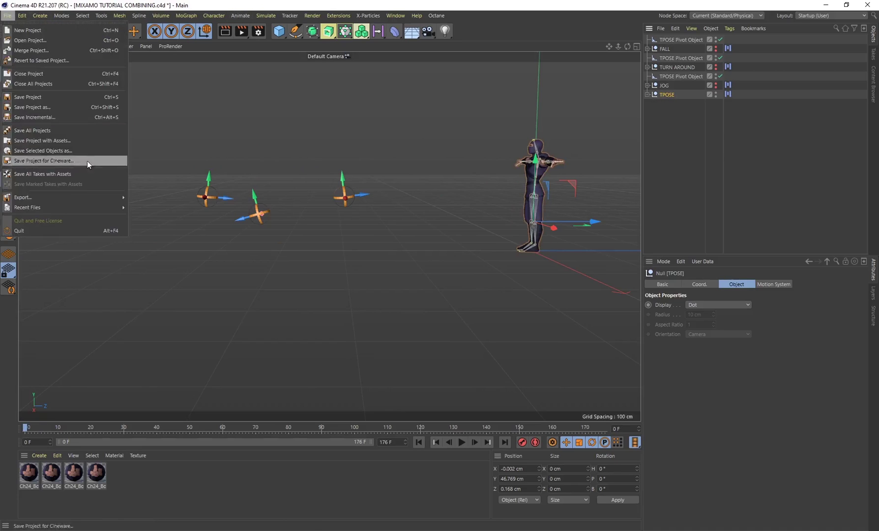
mouse_move(91, 194)
left_click(137, 210)
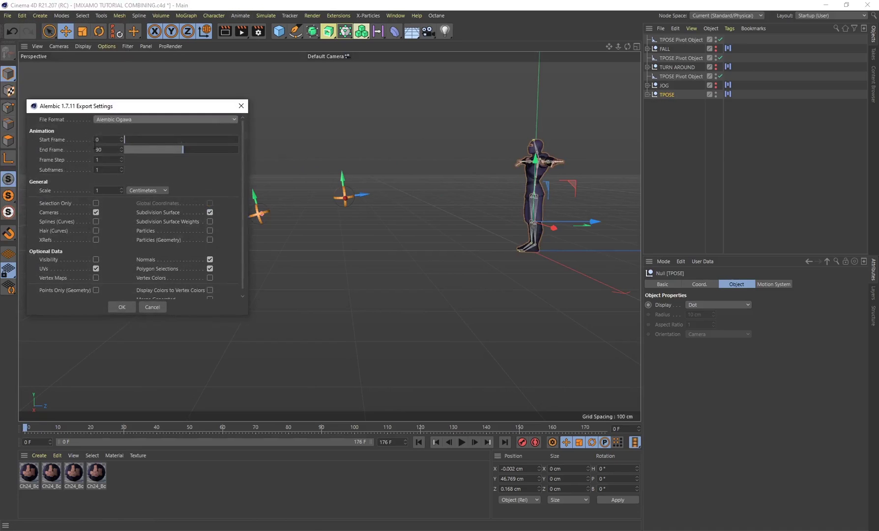
left_click(123, 121)
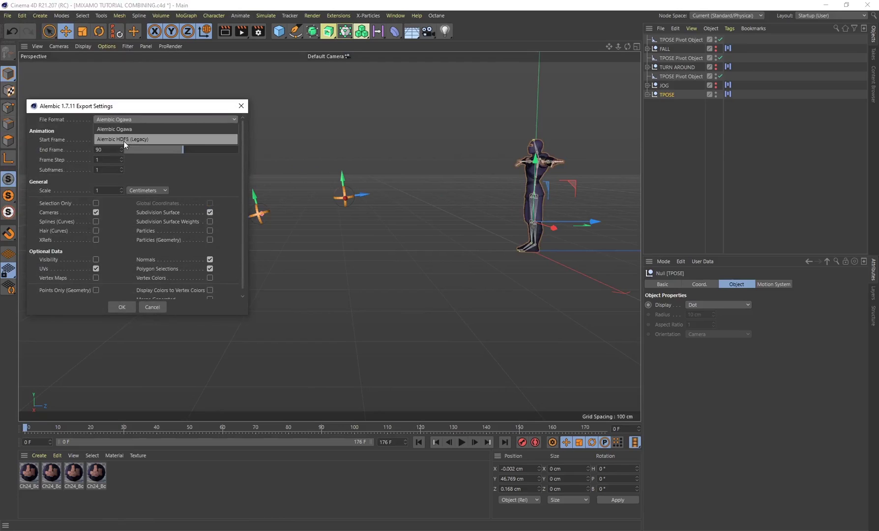
left_click(124, 140)
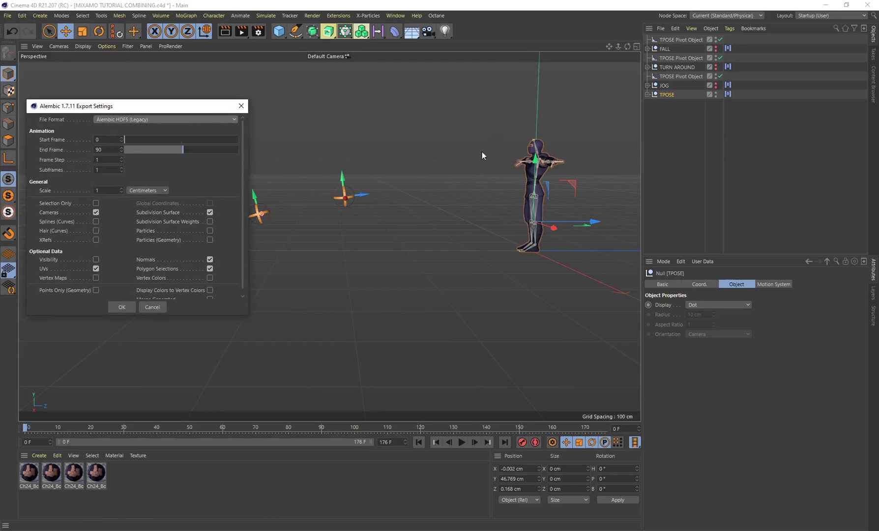
left_click(111, 150)
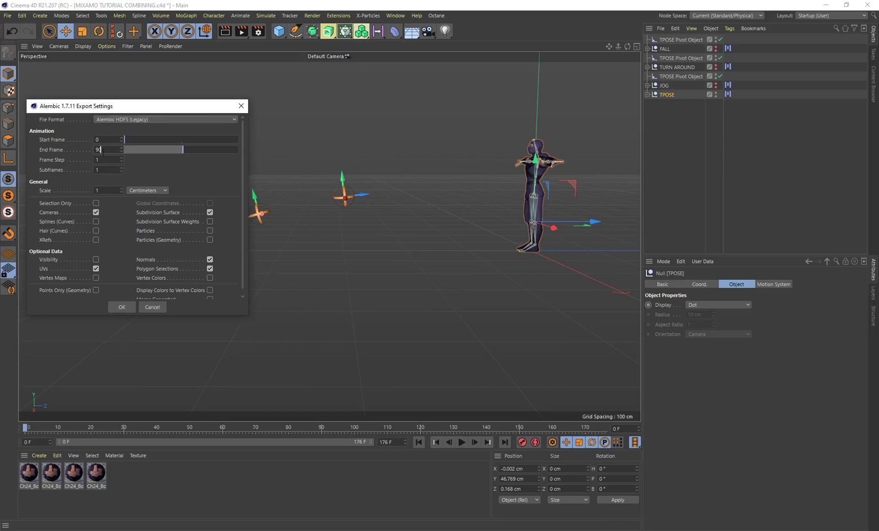
type("176")
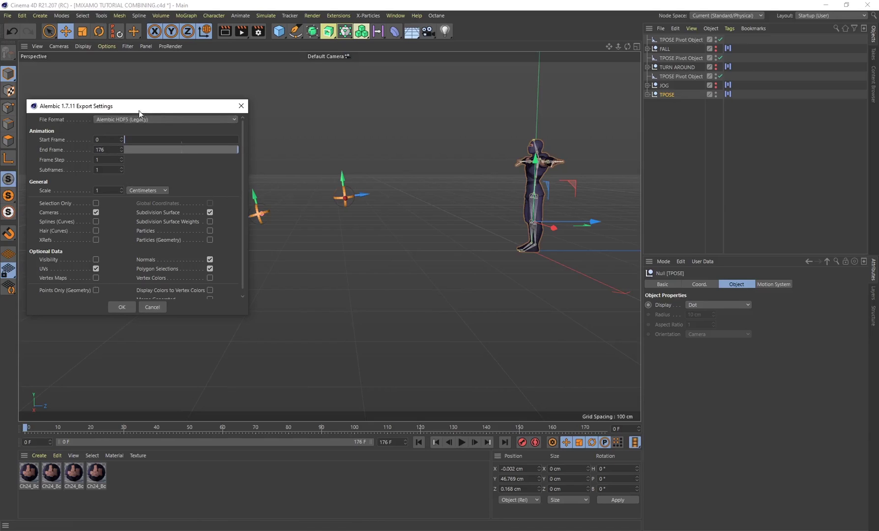
left_click_drag(139, 113, 270, 129)
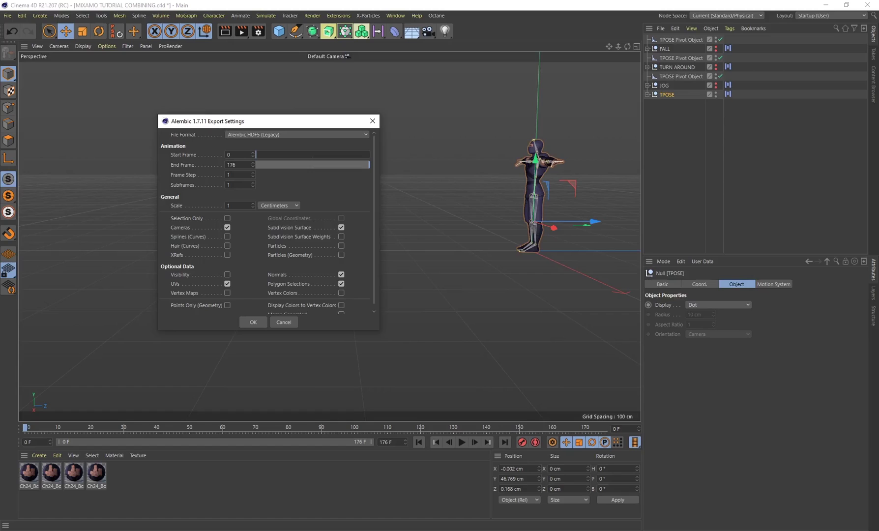
left_click(253, 322)
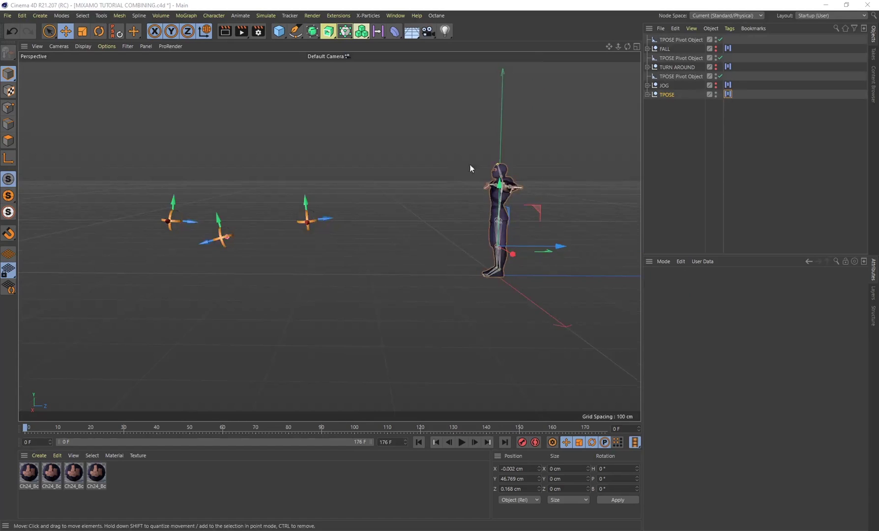
Step: Show the TPOSE motion system in the Timeline and bake all its motion clips into a single clip
middle_click_drag(469, 165, 395, 194, "alt")
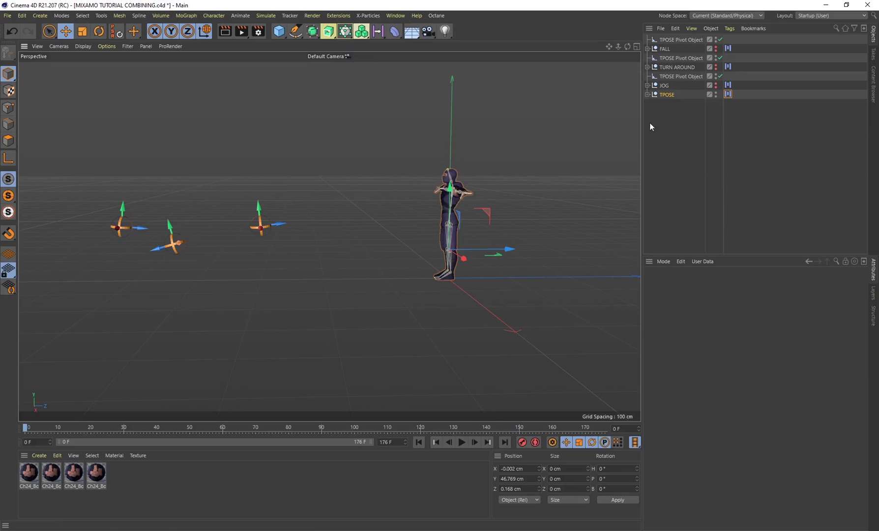
mouse_move(470, 191)
left_mouse_down("alt")
mouse_move(491, 188)
mouse_move(481, 190)
left_mouse_up("alt")
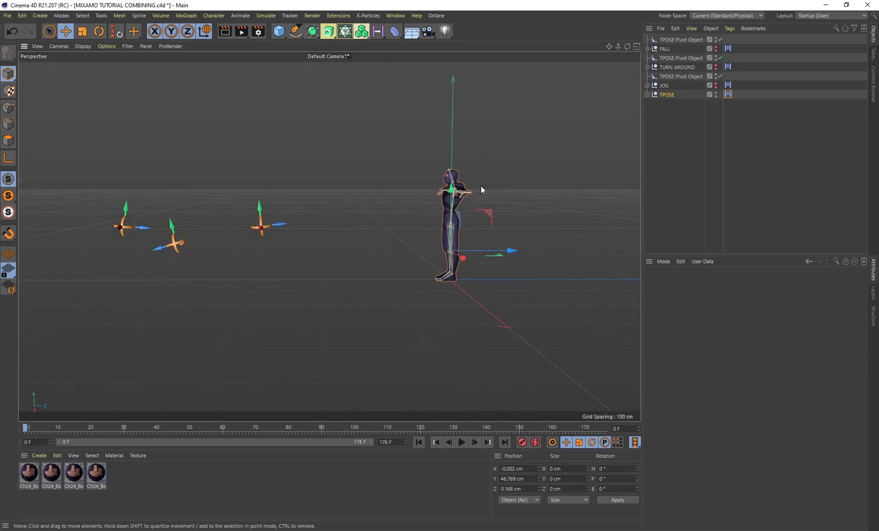
left_click(667, 95)
left_click(728, 94)
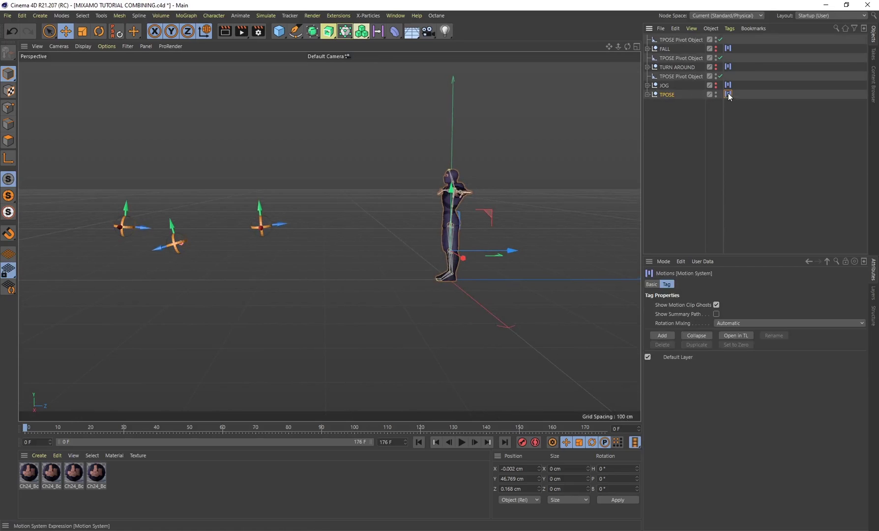
left_click(734, 337)
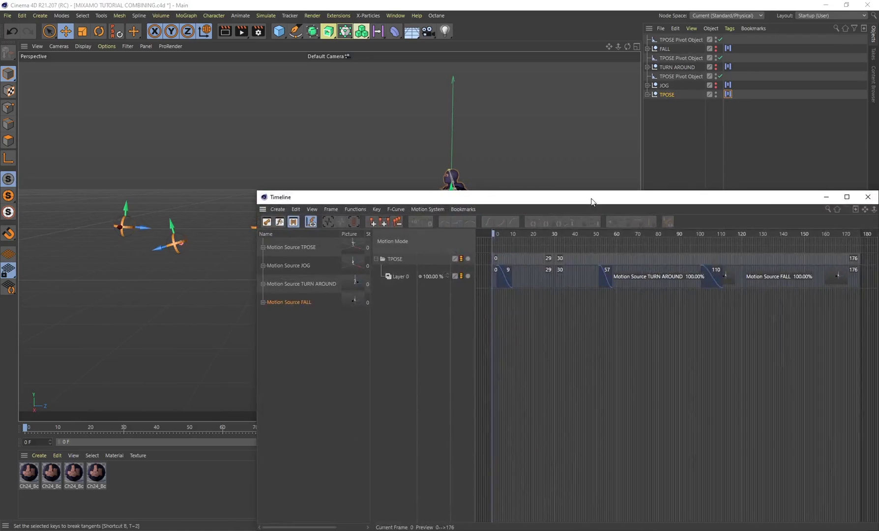
left_click_drag(592, 198, 441, 190)
left_click_drag(717, 305, 335, 233)
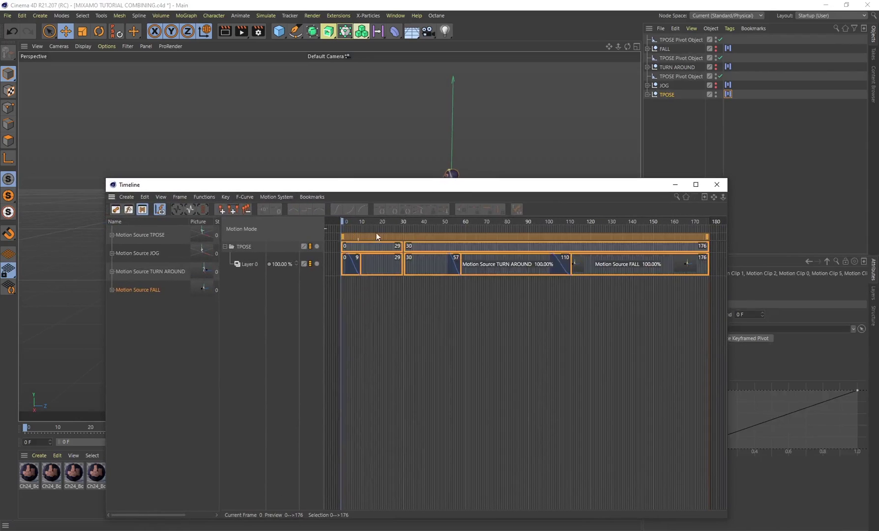
left_click(267, 197)
left_click(287, 361)
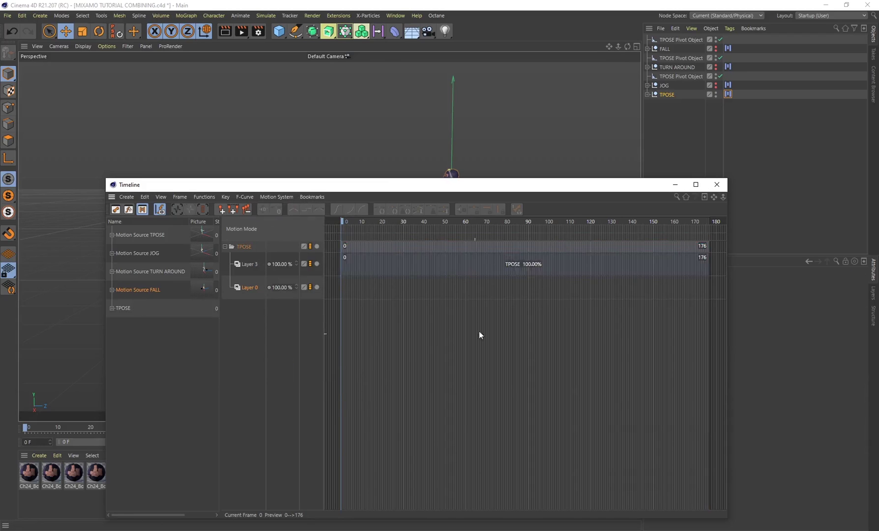
Step: Convert the layer of the baked TPOSE clip to keyframe animation and close the Timeline
left_click(453, 267)
left_click(282, 197)
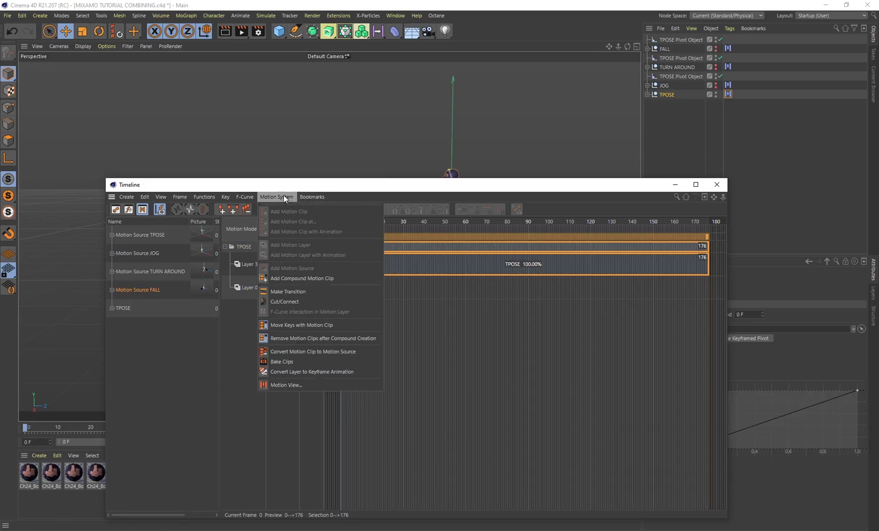
left_click(303, 372)
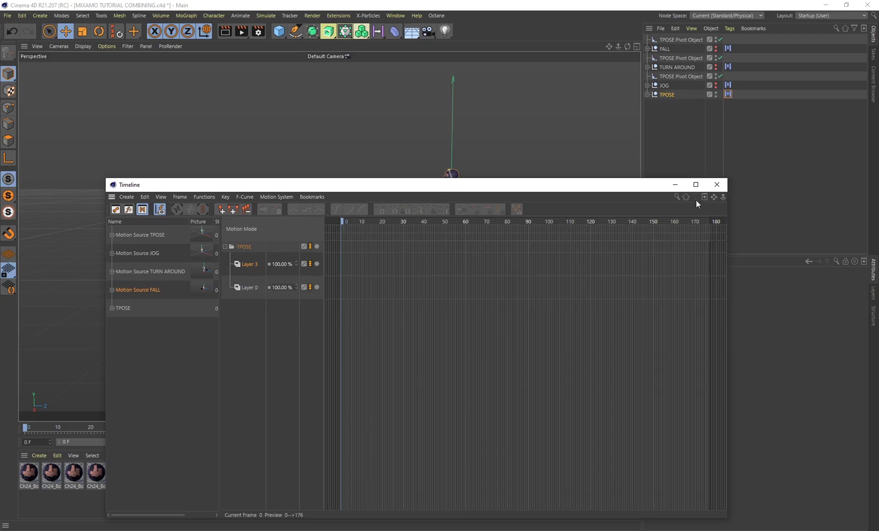
left_click(717, 184)
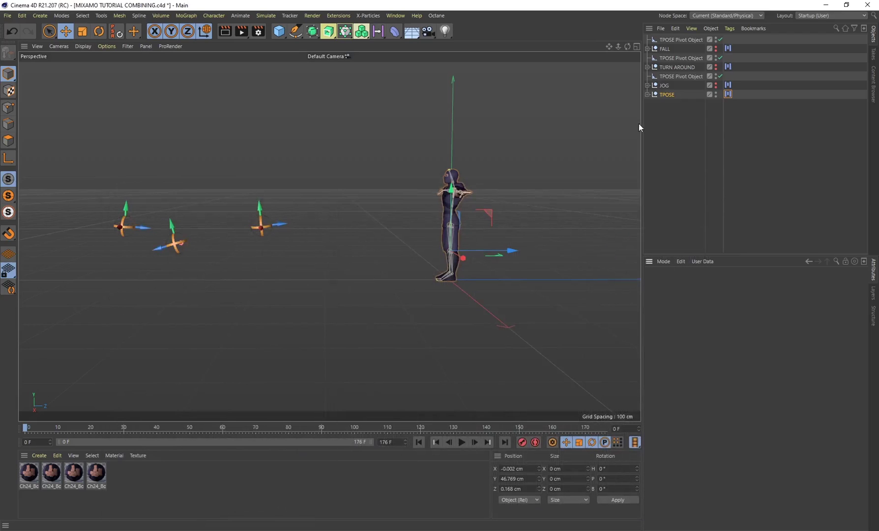
Step: Expand the TPOSE hierarchy and examine the mixamorig:Hips joint's keyframes and motion path
left_click(647, 95)
left_click(682, 114)
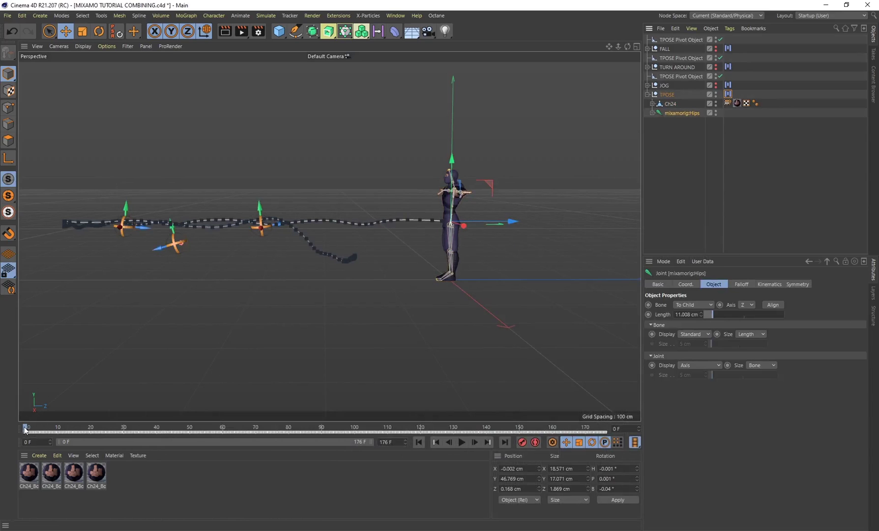
mouse_move(33, 431)
left_mouse_down()
mouse_move(389, 440)
mouse_move(411, 431)
mouse_move(602, 431)
mouse_move(21, 431)
left_mouse_up()
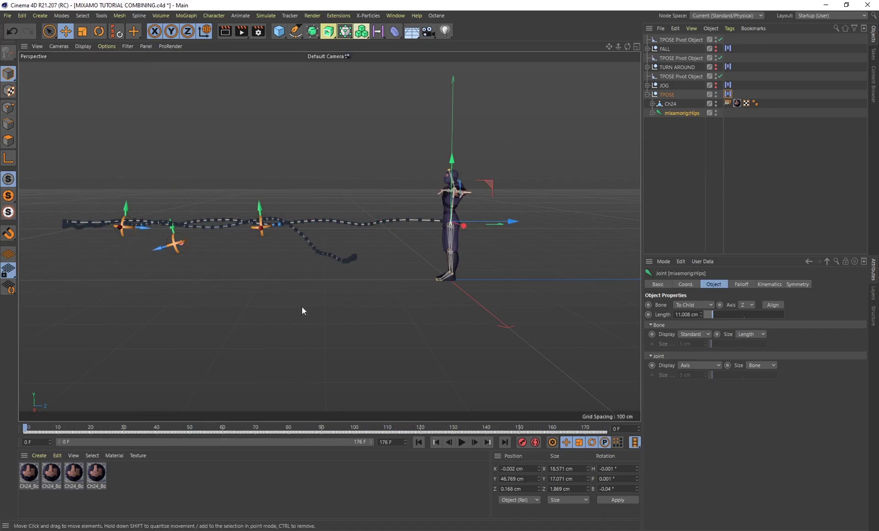
Step: Delete the JOG, TURN AROUND and FALL rigs together with all three TPOSE Pivot Objects
left_click(666, 94)
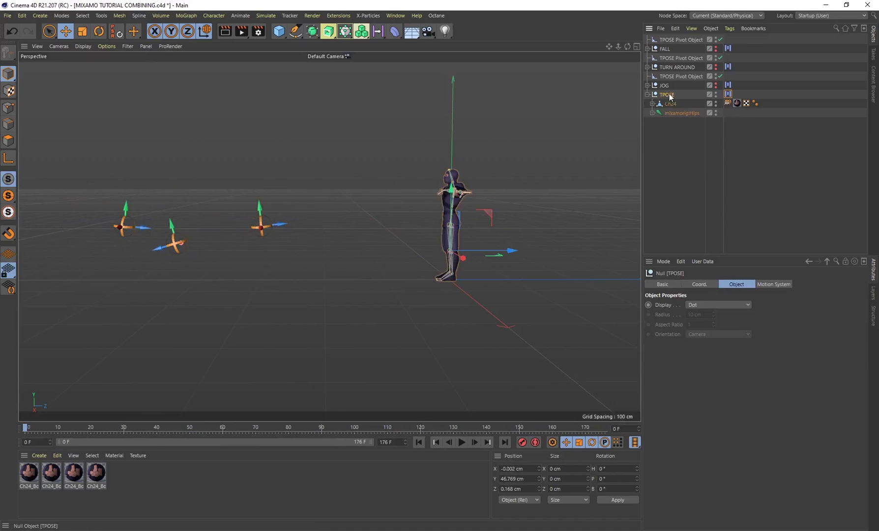
left_click(666, 84)
left_click(682, 43, "shift")
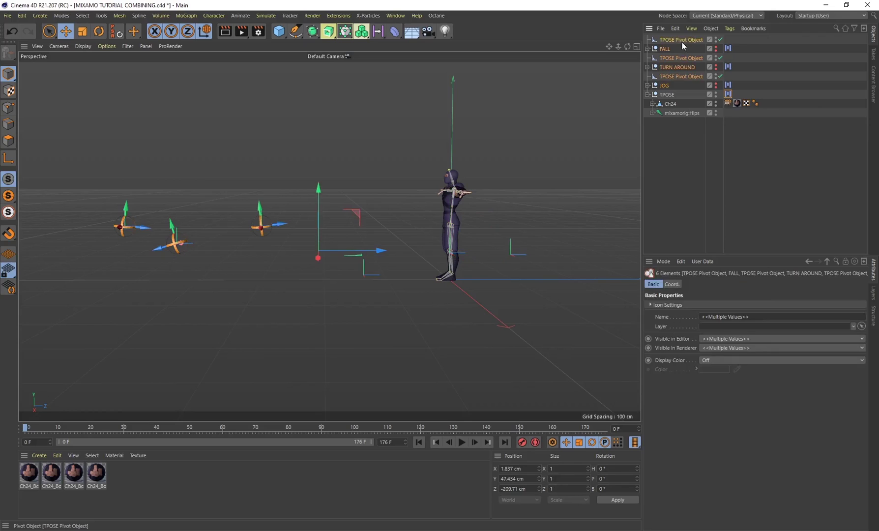
key("Delete")
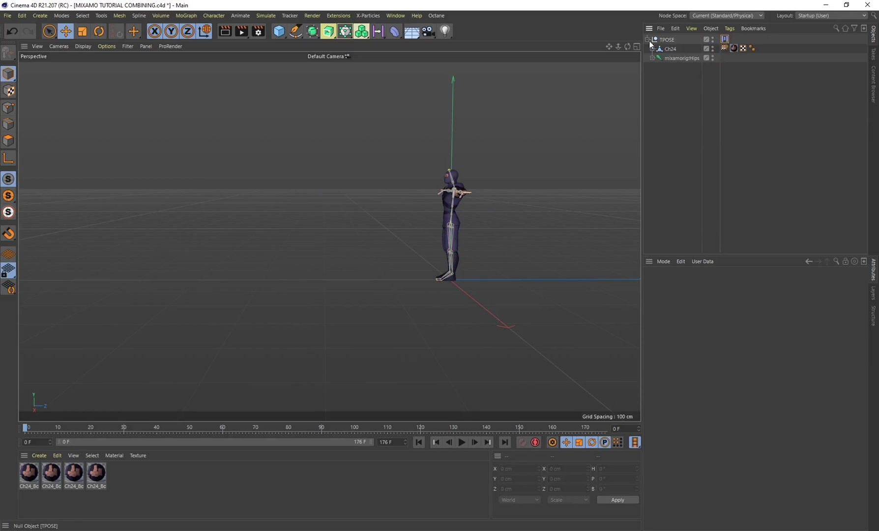
Step: Export the TPOSE character as FBX version 7.5 (2016) to the Desktop, replacing MIXAMO TUTORIAL COMBINING 1.fbx
left_click(658, 40)
left_click(683, 59, "shift")
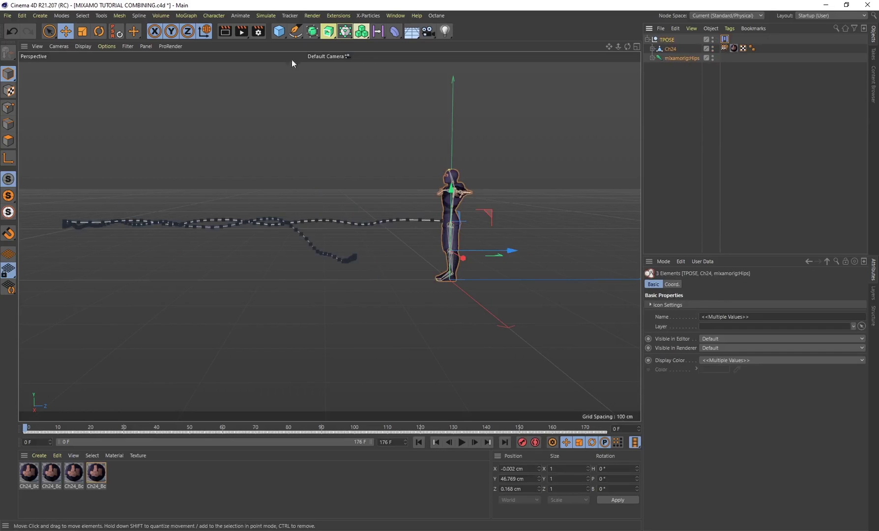
left_click(7, 15)
mouse_move(90, 197)
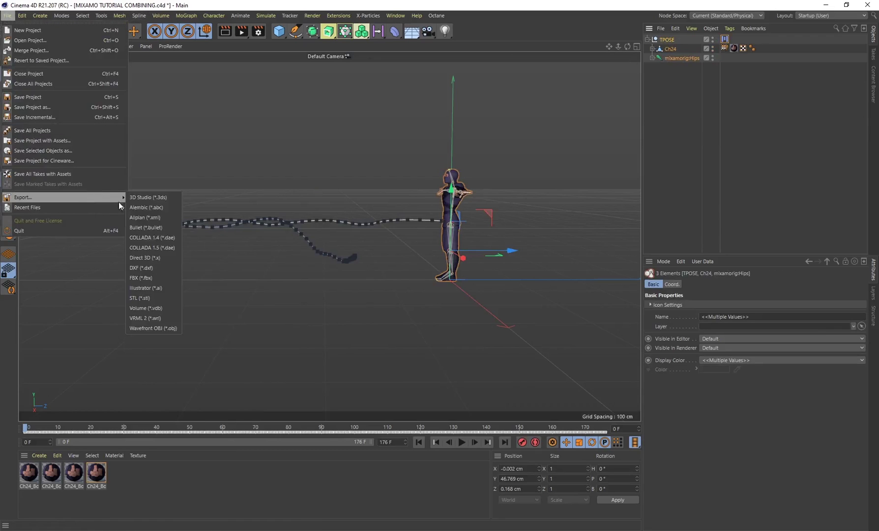
left_click(144, 277)
left_click_drag(161, 181, 429, 179)
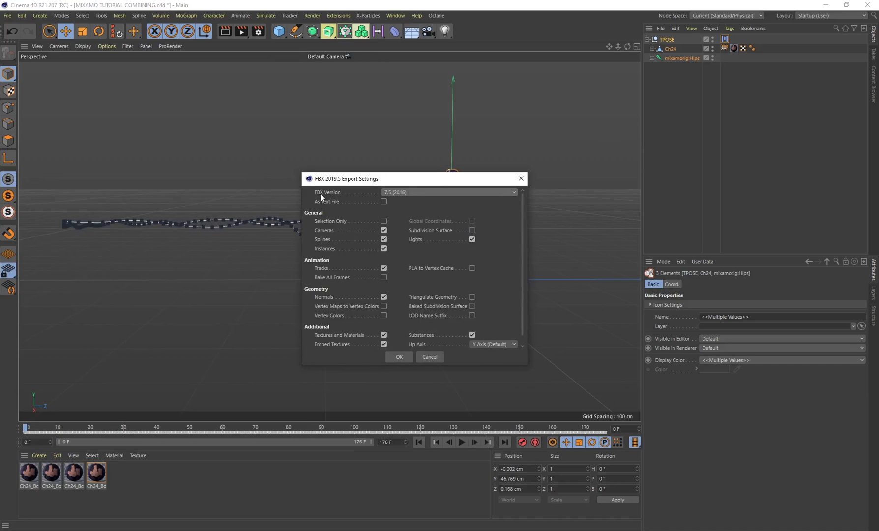
left_click(399, 356)
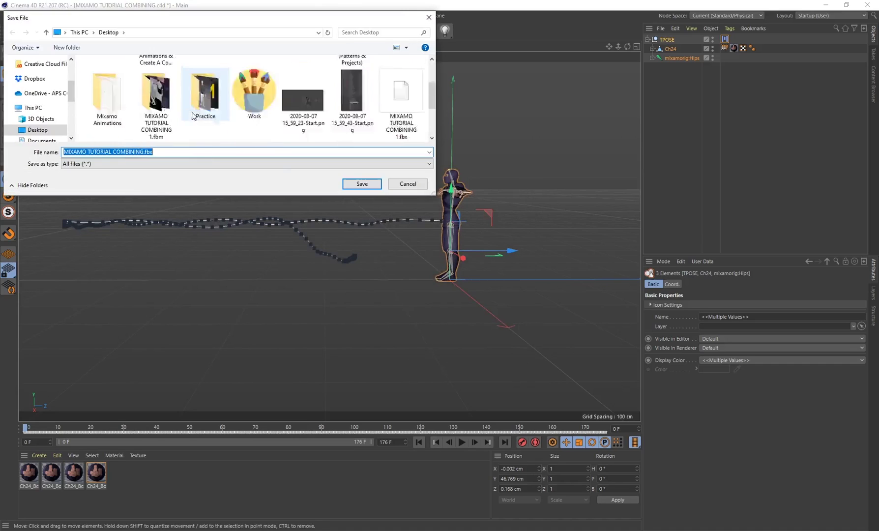
scroll(298, 126, "up", 2)
left_click(400, 94)
left_click(362, 183)
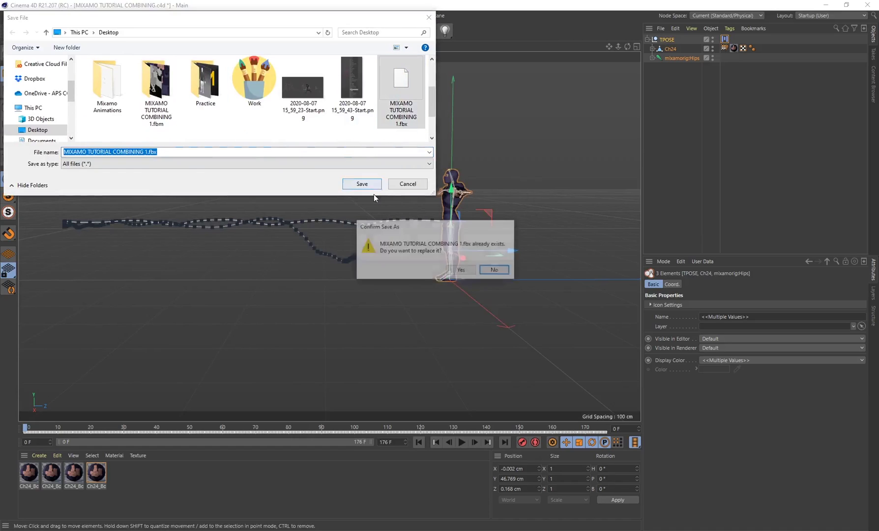
left_click(462, 271)
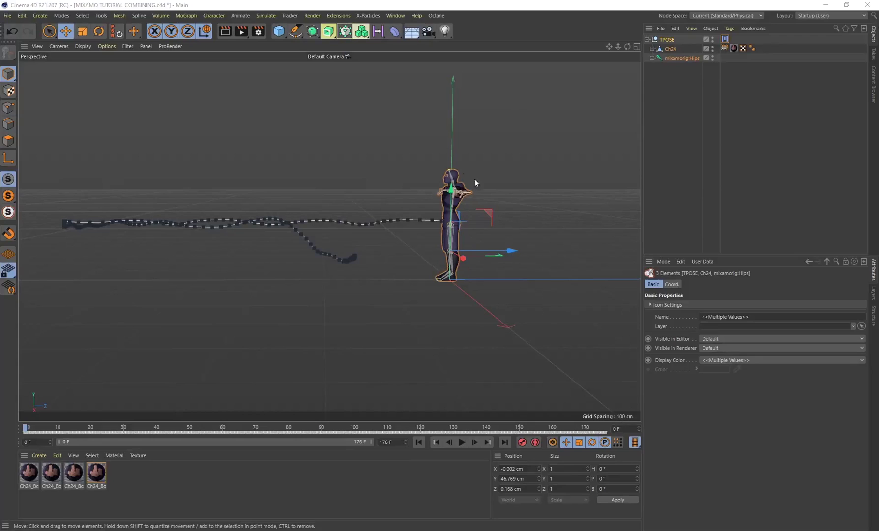
Step: Create a new project and merge MIXAMO TUTORIAL COMBINING 1.fbx from the Desktop with the default FBX import settings
left_click(7, 16)
left_click(22, 24)
left_click(661, 29)
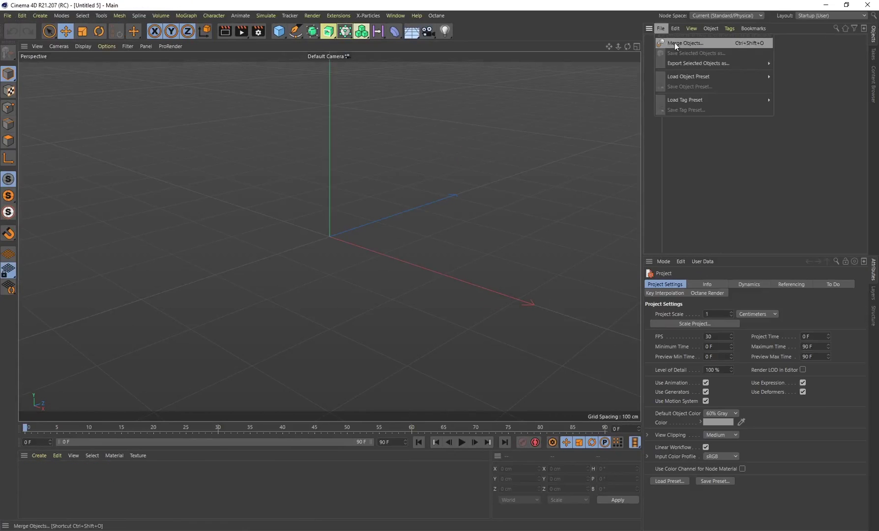
left_click(674, 43)
left_click(401, 91)
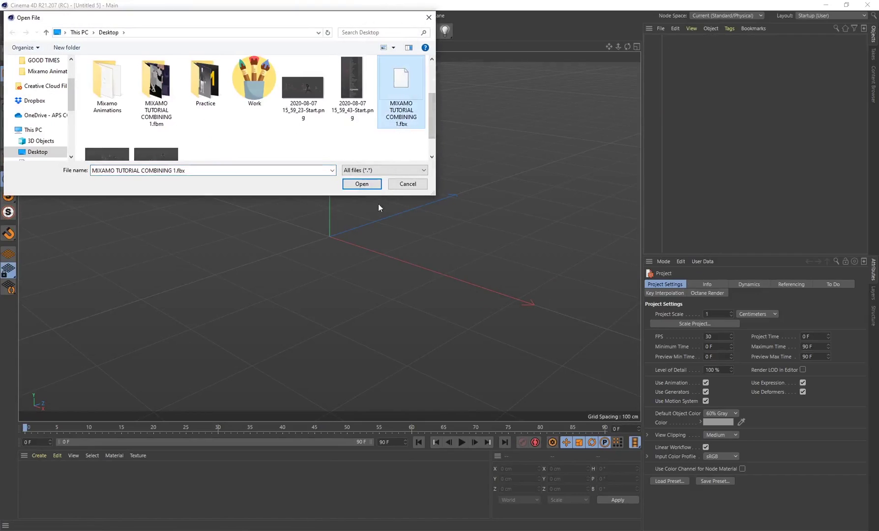
key("Return")
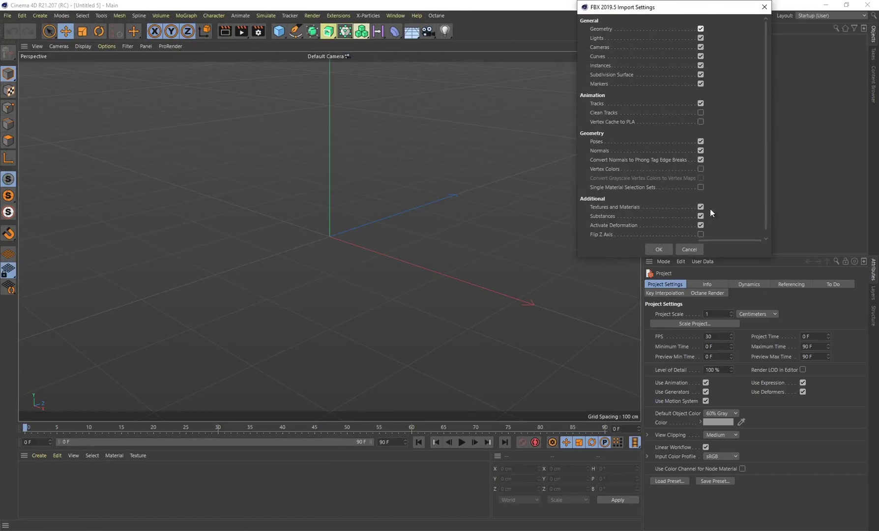
left_click(660, 249)
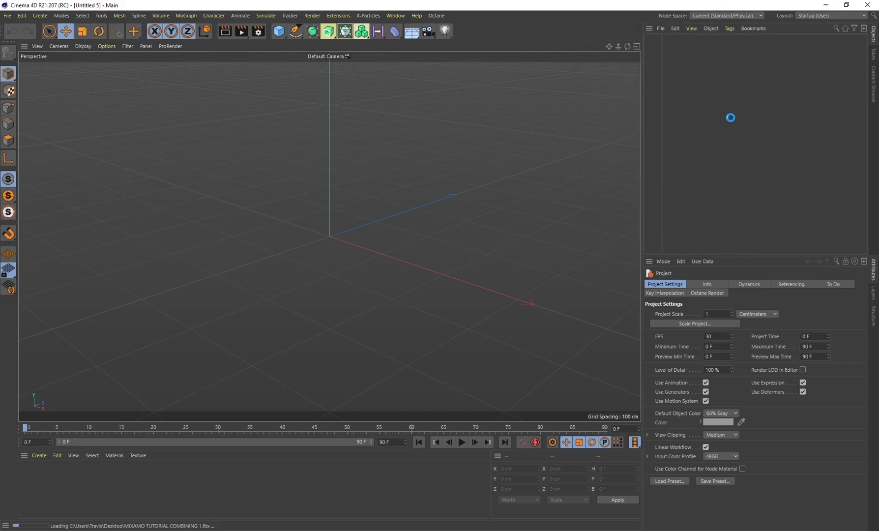
Step: Frame the imported TPOSE character in the view and delete the CINEMA_4D_Editor camera
left_click(668, 49)
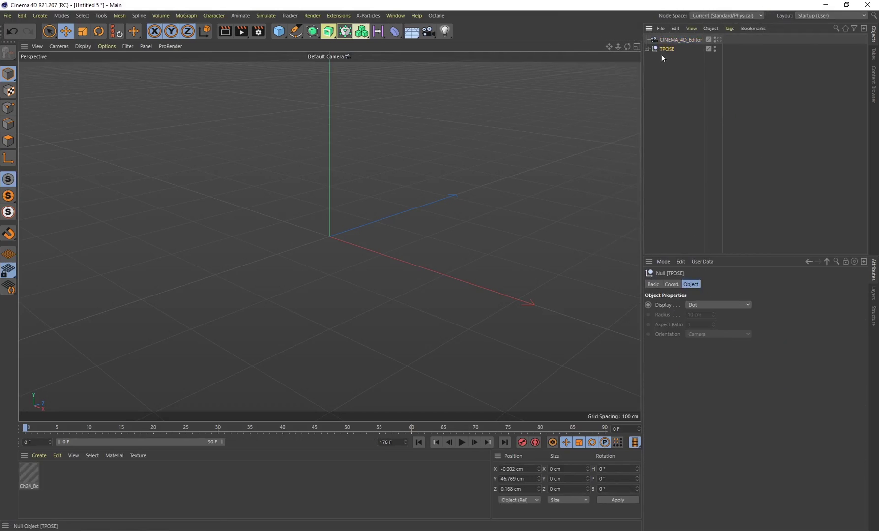
key("h")
left_click_drag(320, 238, 409, 249, "alt")
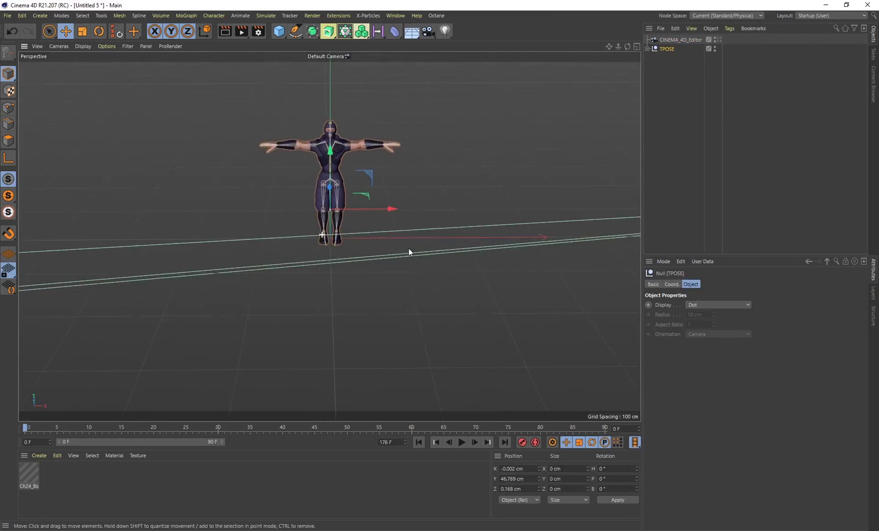
left_click(685, 40)
key("Delete")
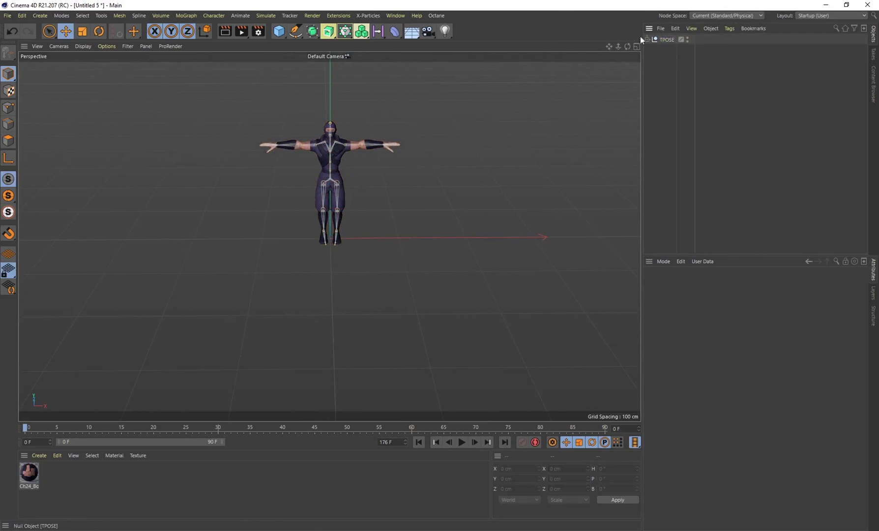
Step: Place a copy of the TPOSE character at about X 265 cm and rotate it to face the opposite way at frame 0
middle_click_drag(504, 154, 308, 206, "alt")
left_click_drag(304, 206, 493, 231, "ctrl")
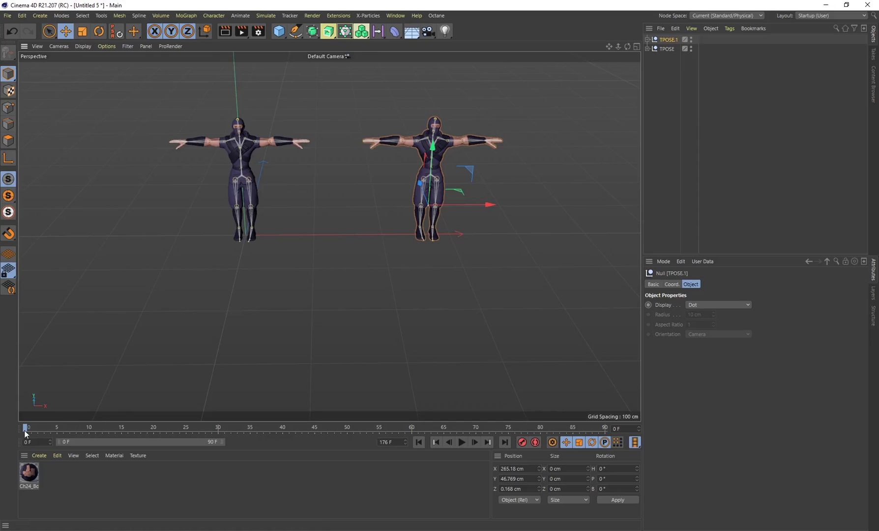
left_click_drag(27, 429, 76, 441)
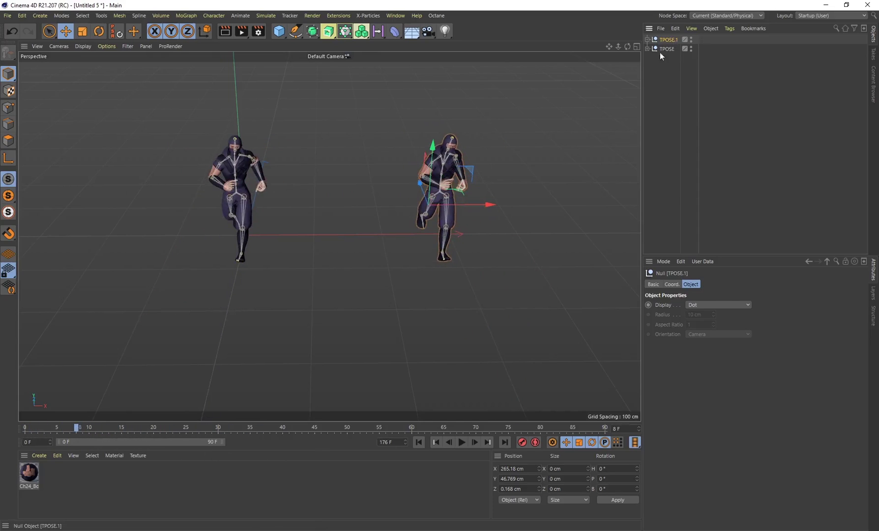
key("r")
left_click_drag(448, 220, 356, 138)
left_click_drag(79, 428, 18, 416)
Step: Place a second copy of the character at about X 375 cm, Z -162 cm with its heading rotated to about -95°
key("e")
left_click_drag(369, 202, 582, 231)
key("r")
key("e")
left_click_drag(529, 215, 545, 290)
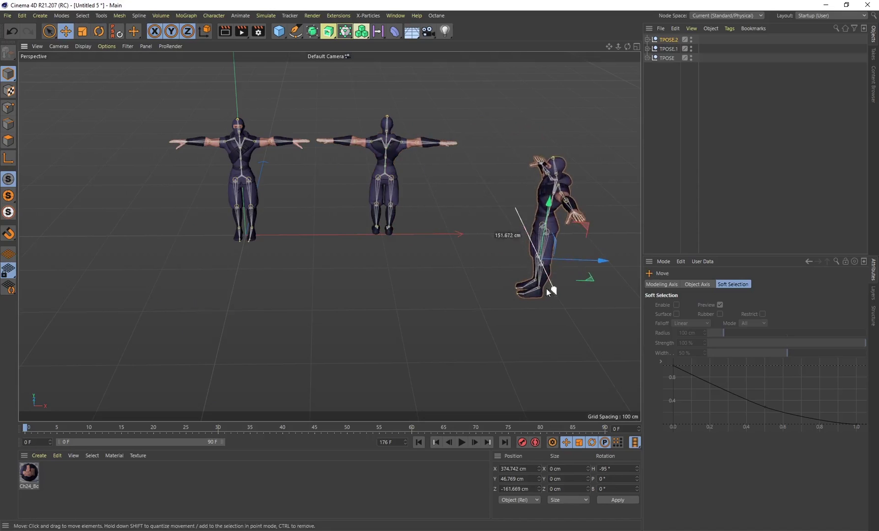
Step: Place a third copy of the character at about X -112 cm, Z -299 cm with its heading rotated to about 94°
left_click_drag(595, 261, 200, 184, "ctrl")
key("r")
key("ctrl+z")
left_click_drag(151, 260, 585, 428)
key("e")
Step: Extend the timeline's preview range to 176 F and scrub the animation to the last frame
scroll(328, 247, "down", 3)
left_click_drag(222, 441, 372, 441)
left_click_drag(318, 430, 605, 427)
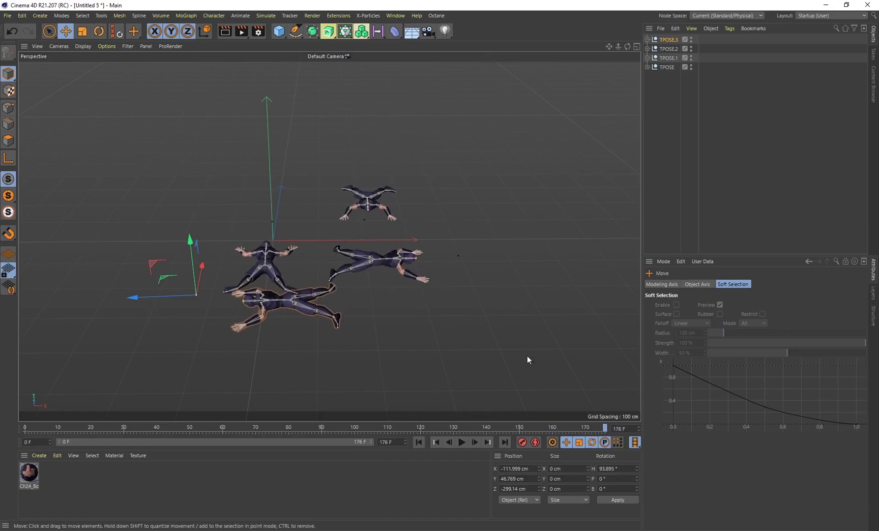
Step: Scrub back through the fall part of the animation on all four characters, ending at frame 132
left_click_drag(414, 321, 274, 334, "alt")
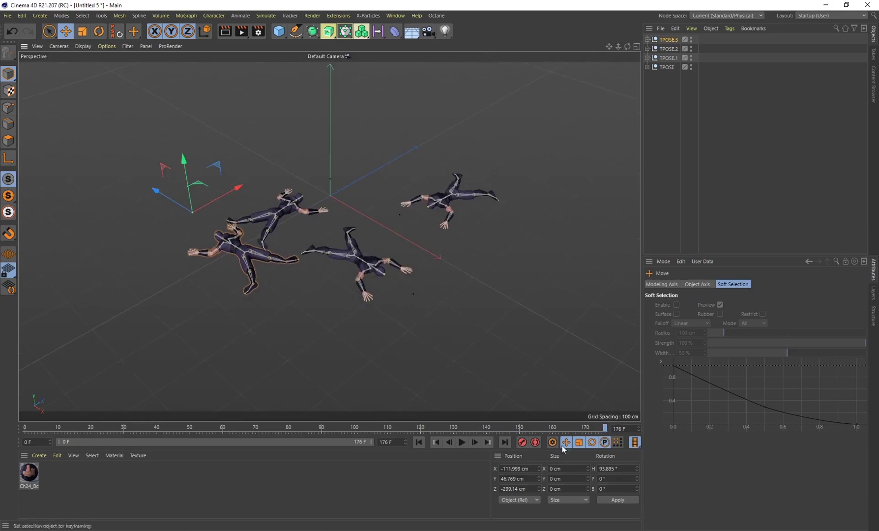
left_click_drag(604, 428, 569, 427)
left_click_drag(568, 428, 404, 414)
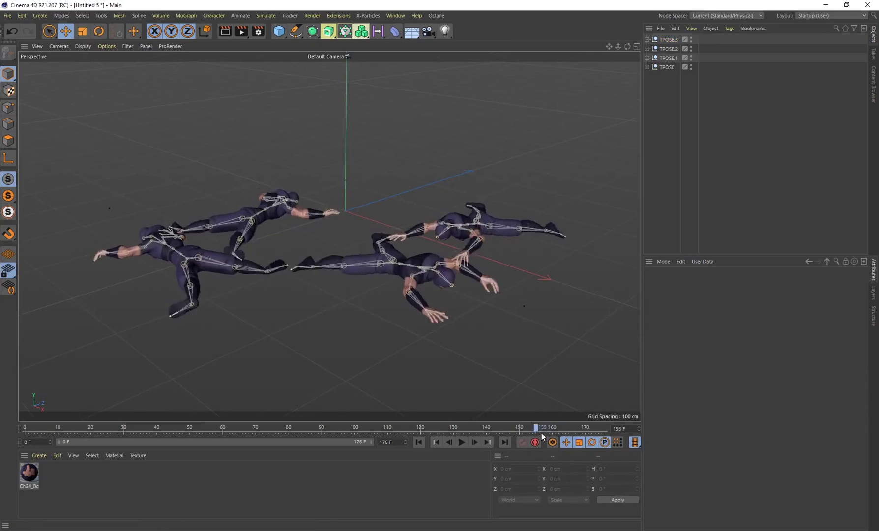
left_click_drag(440, 419, 460, 429)
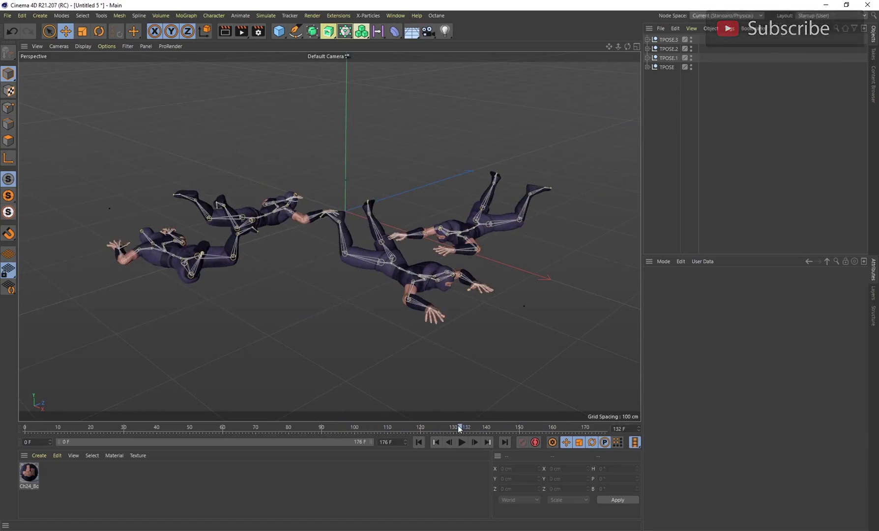